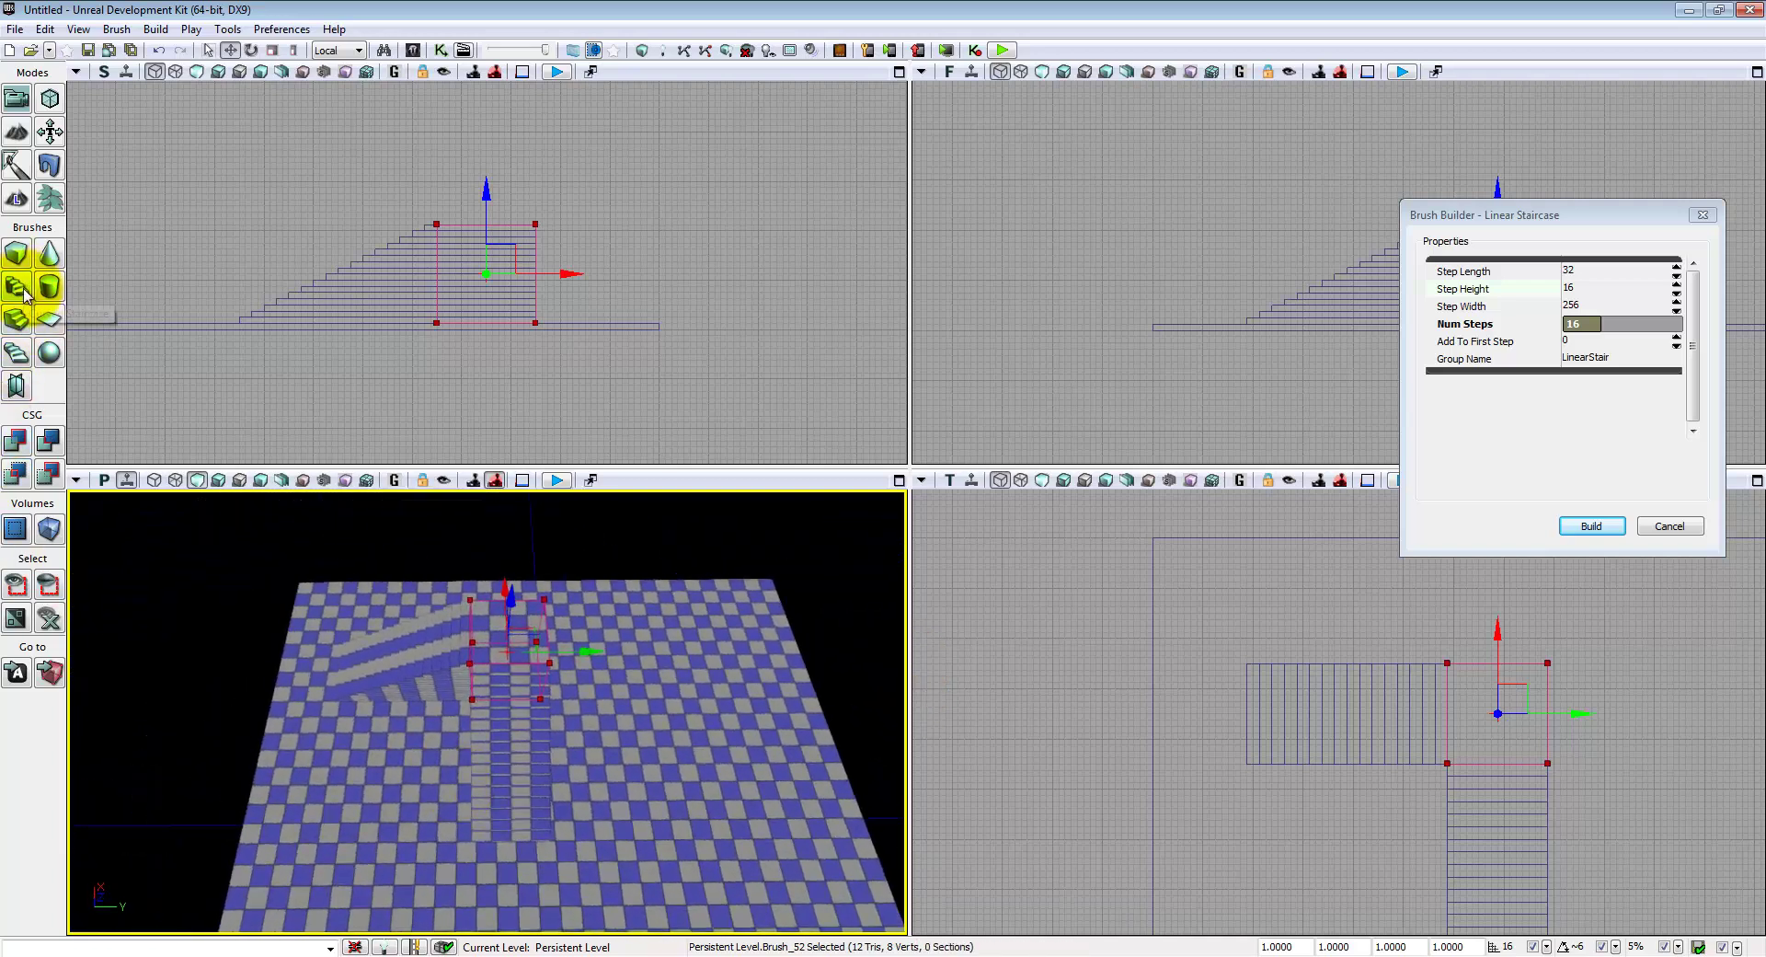
- Create a curved staircase builder brush, close the linear staircase settings and open the curved staircase settings
click(23, 293)
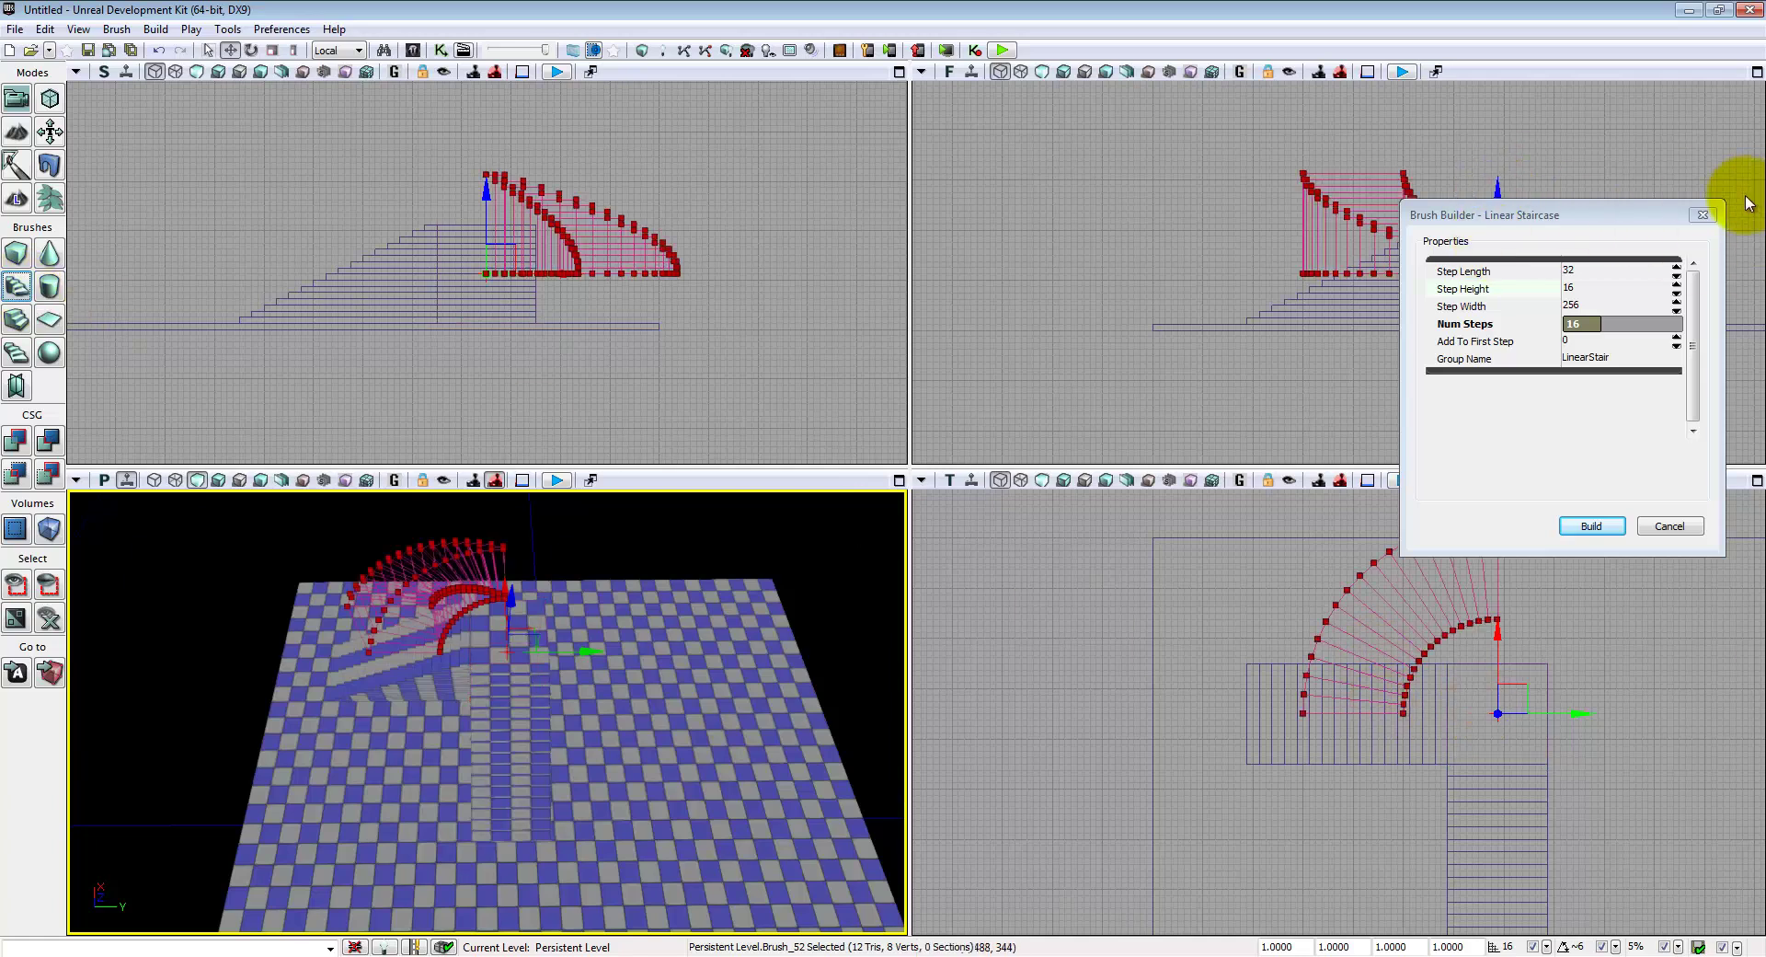
click(1703, 214)
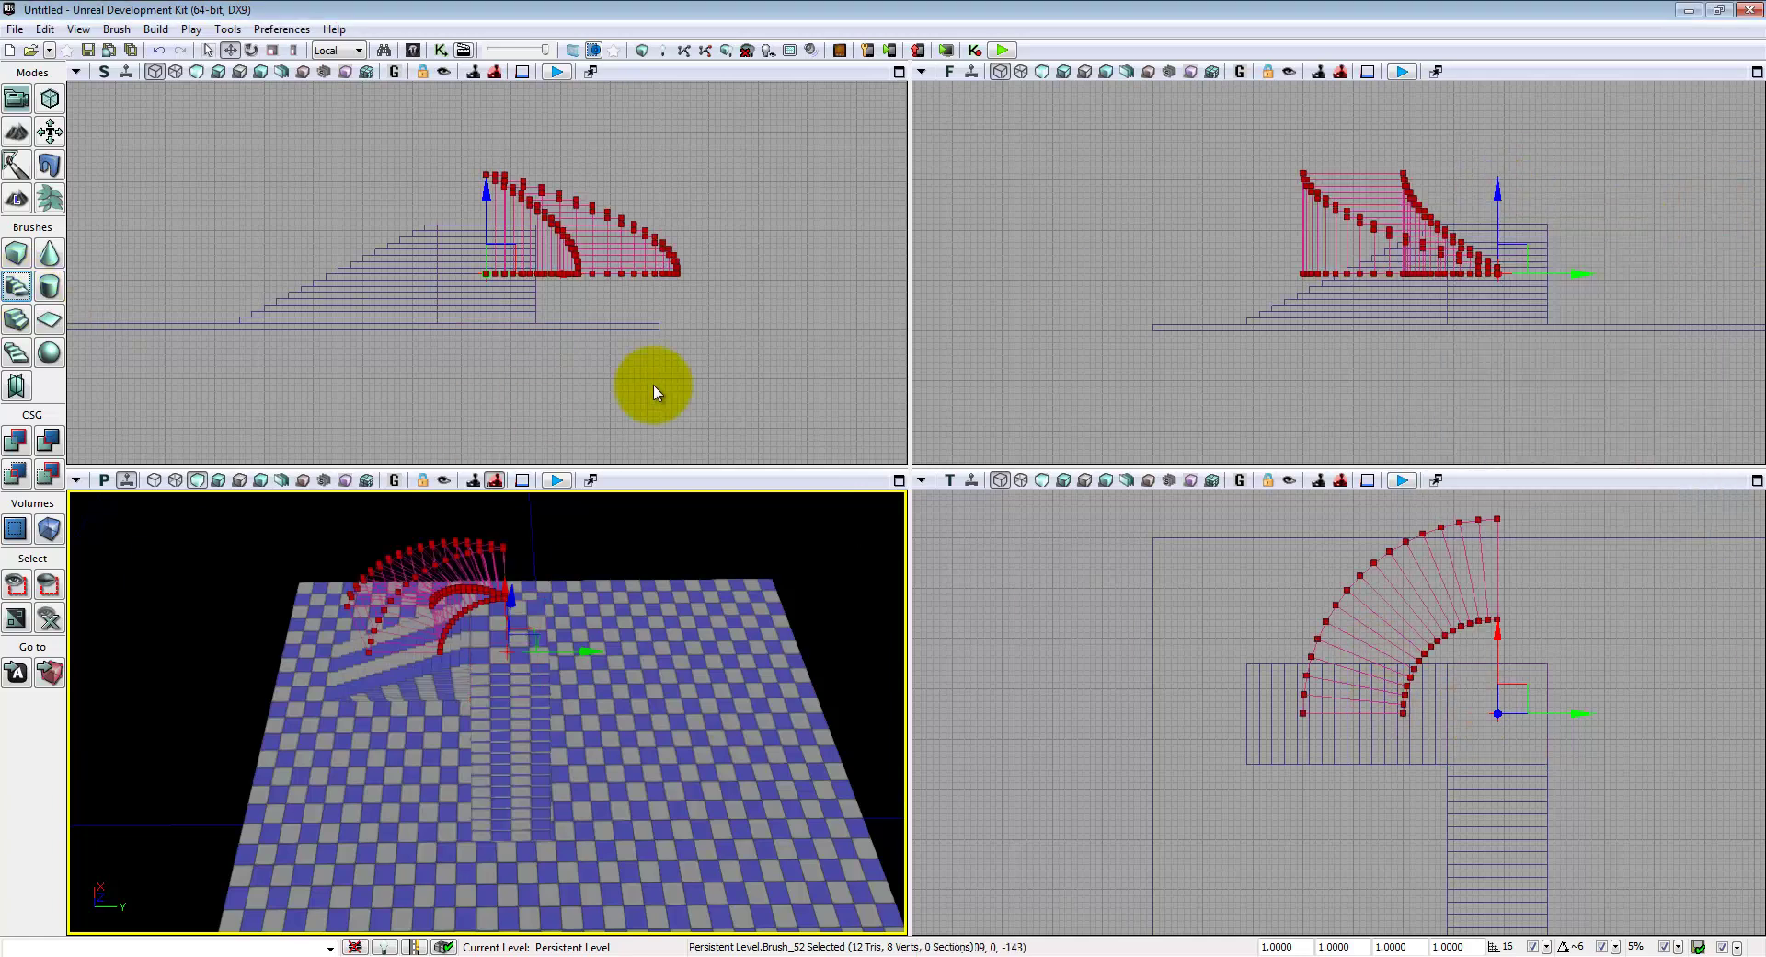
right_click(18, 293)
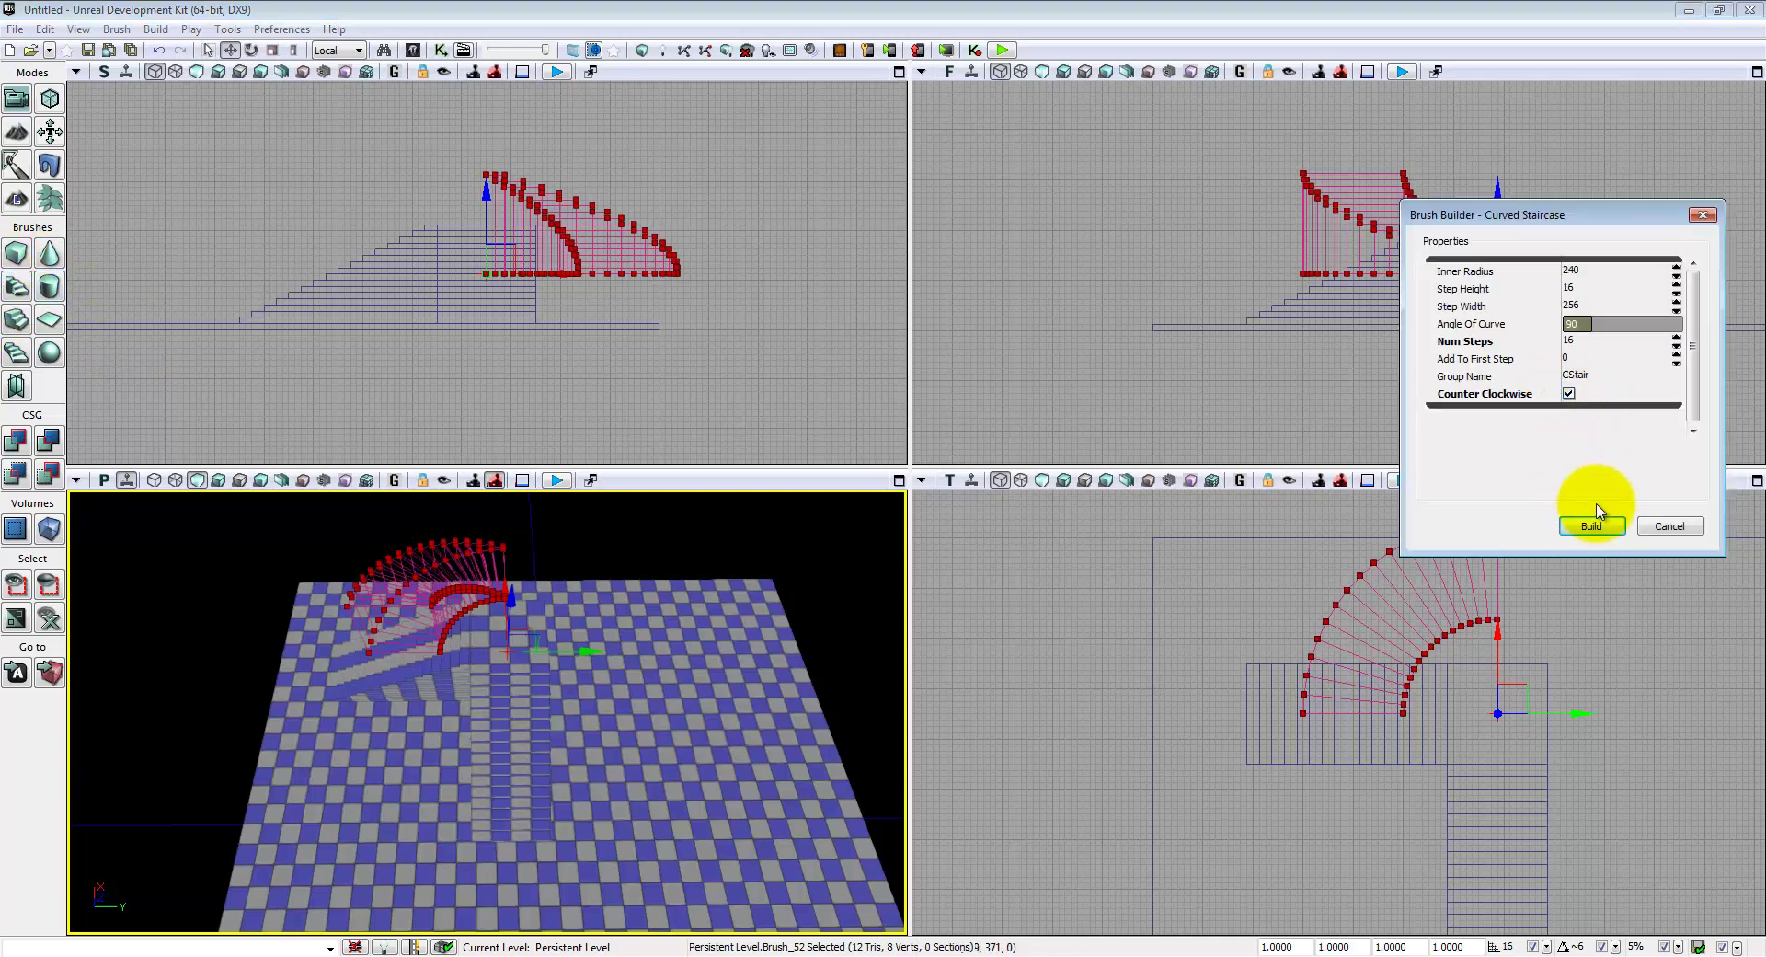
- Turn off Counter Clockwise for the curved staircase brush
click(1569, 393)
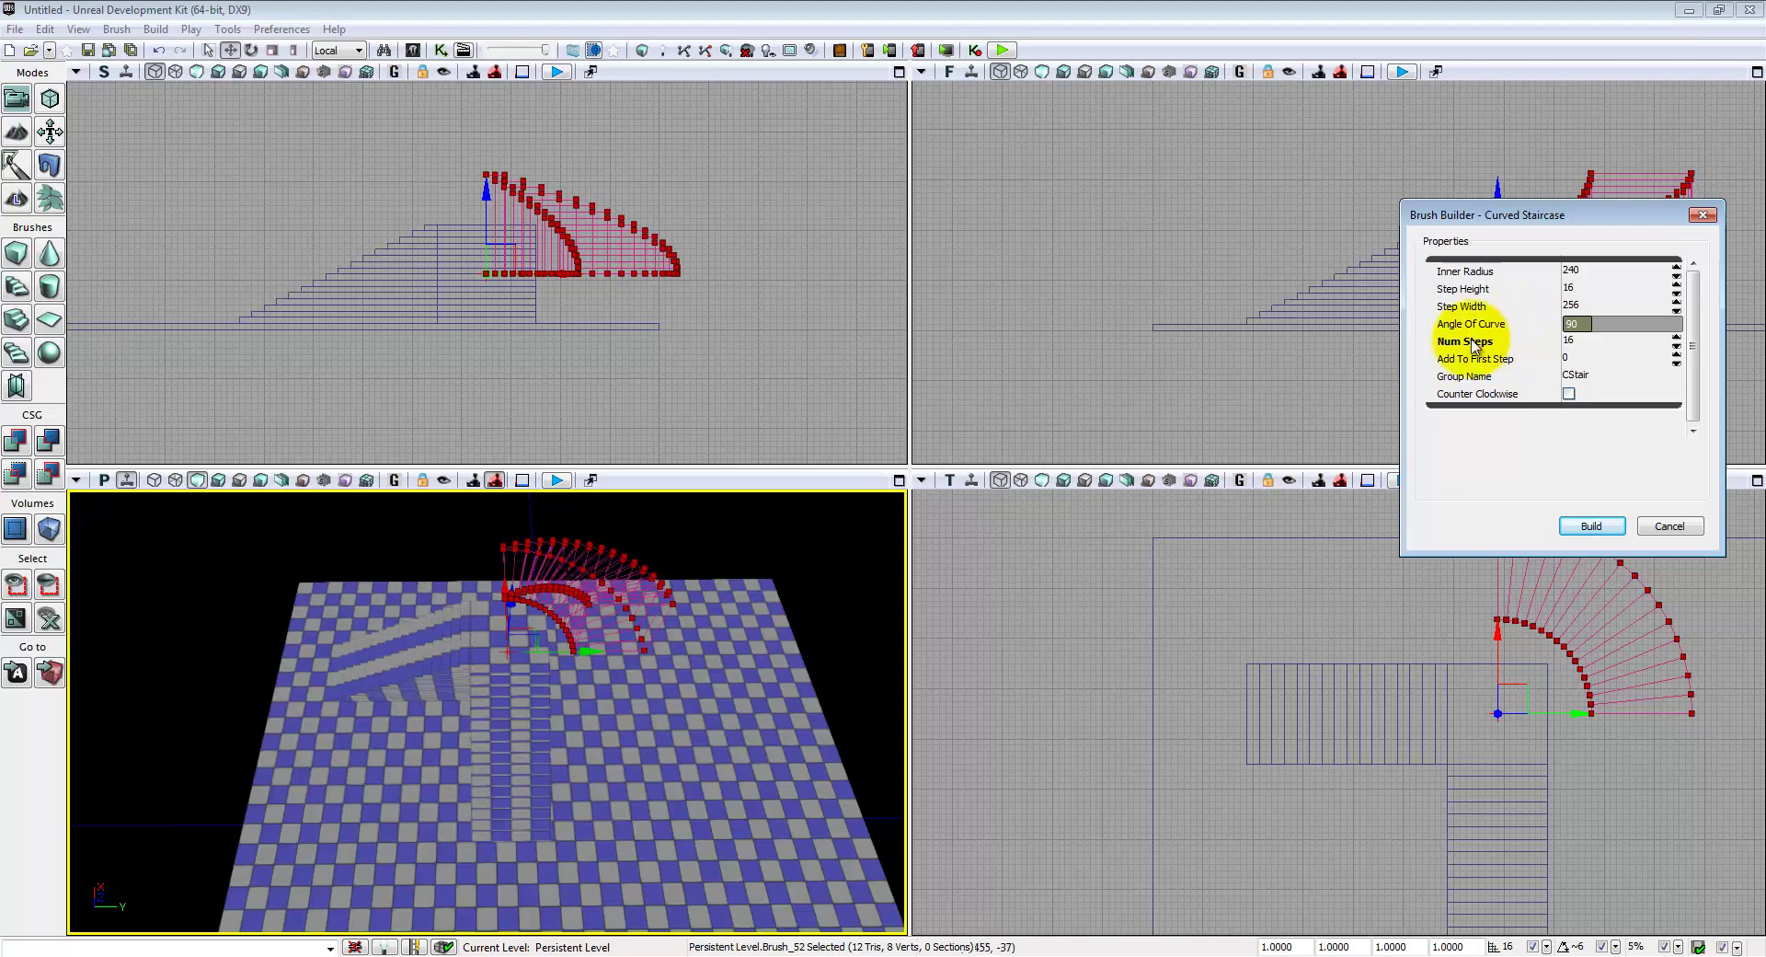
mouse_move(613, 596)
right_down()
mouse_move(565, 616)
mouse_move(505, 574)
mouse_move(370, 546)
right_up()
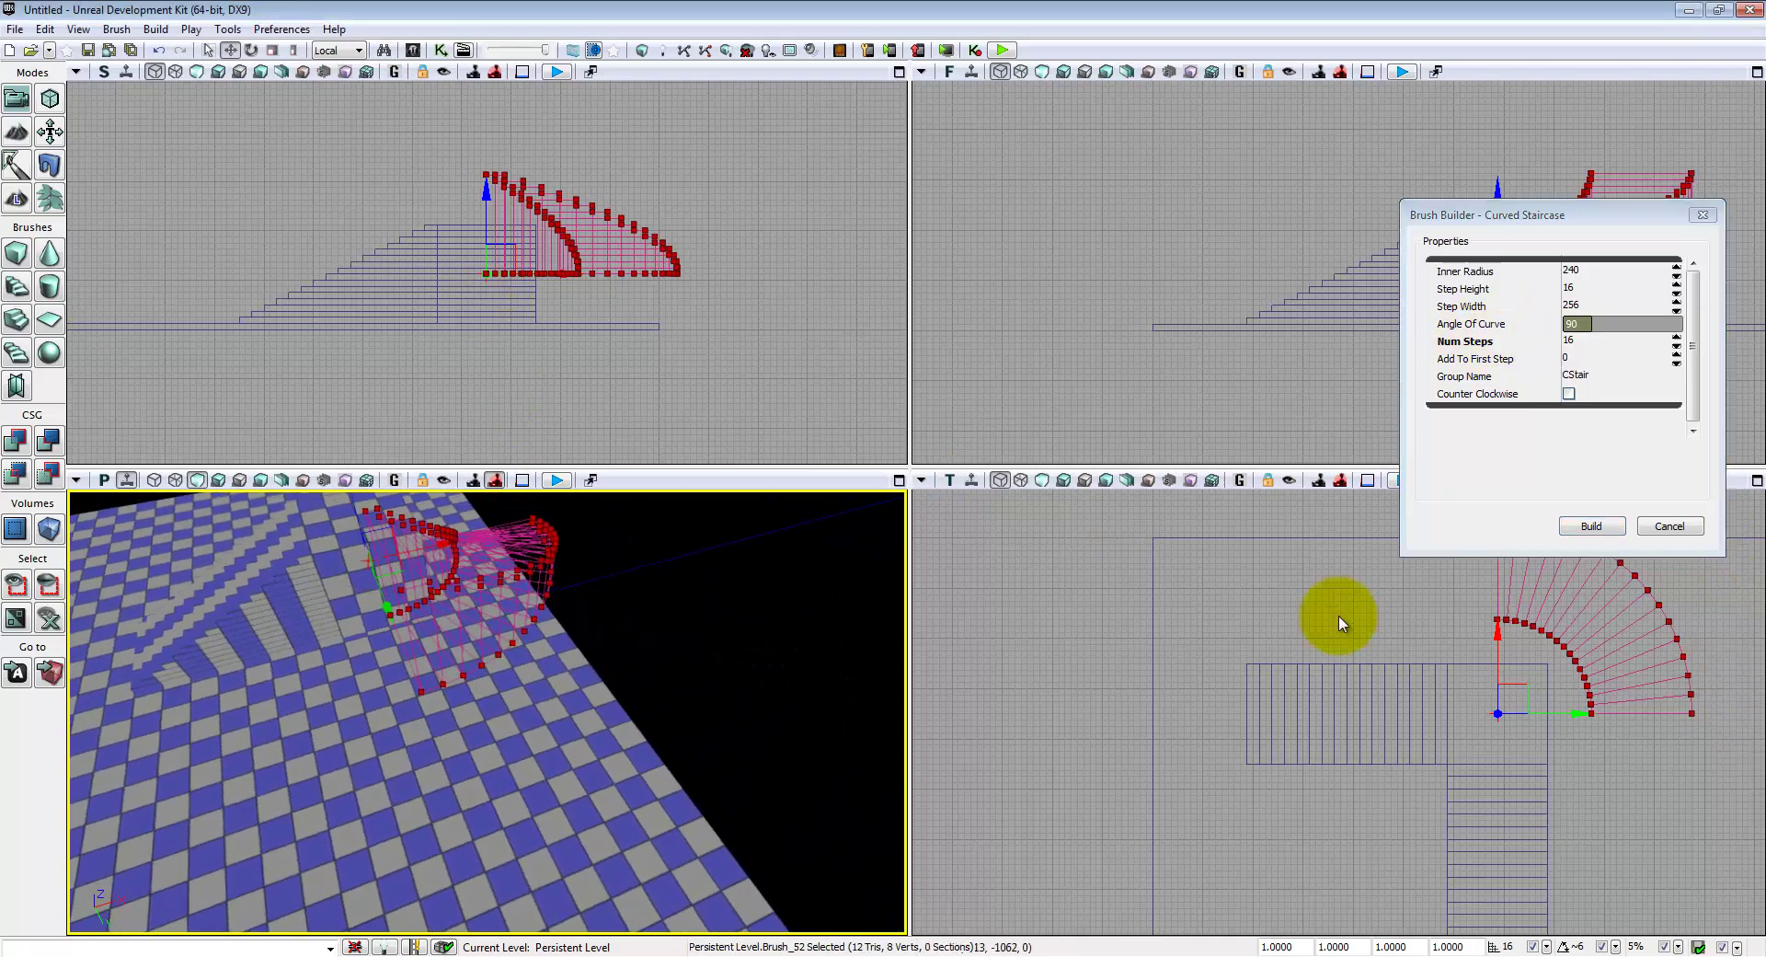
right_drag(1327, 819, 1063, 831)
scroll(1296, 722, down, 5)
mouse_move(1372, 697)
right_down()
mouse_move(1360, 709)
mouse_move(1352, 679)
right_up()
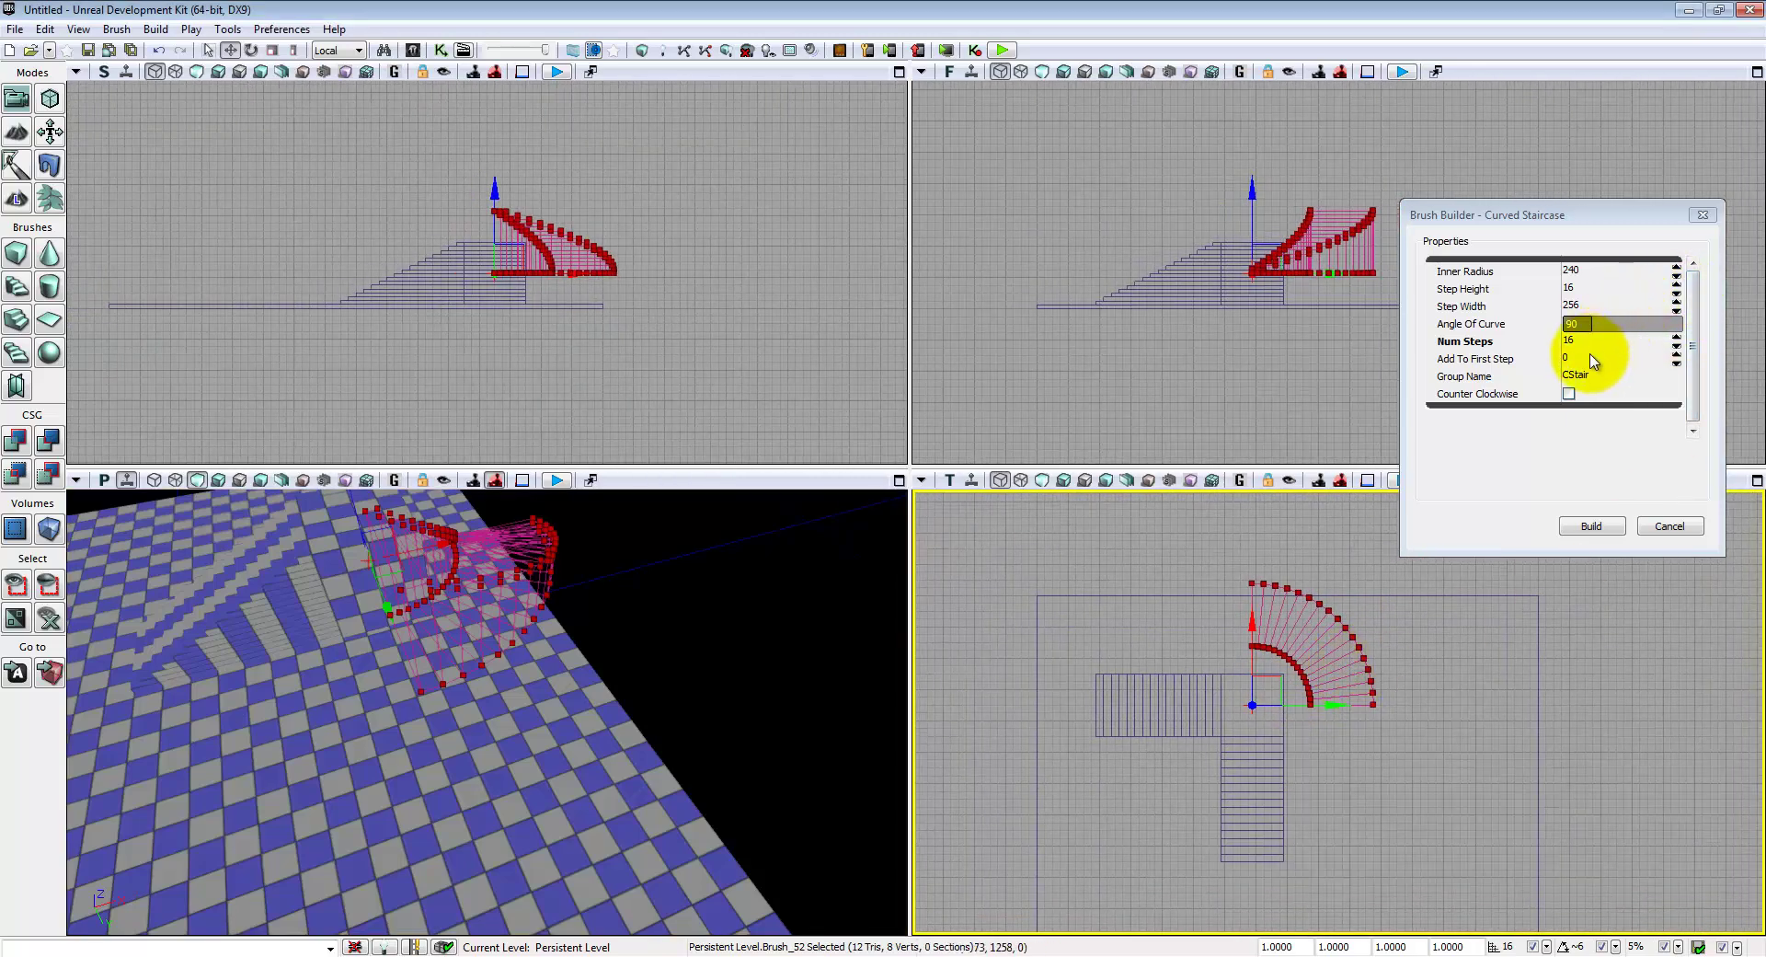
- Set the curved staircase's angle of curve to 180 and rebuild the brush
click(1632, 324)
text(1)
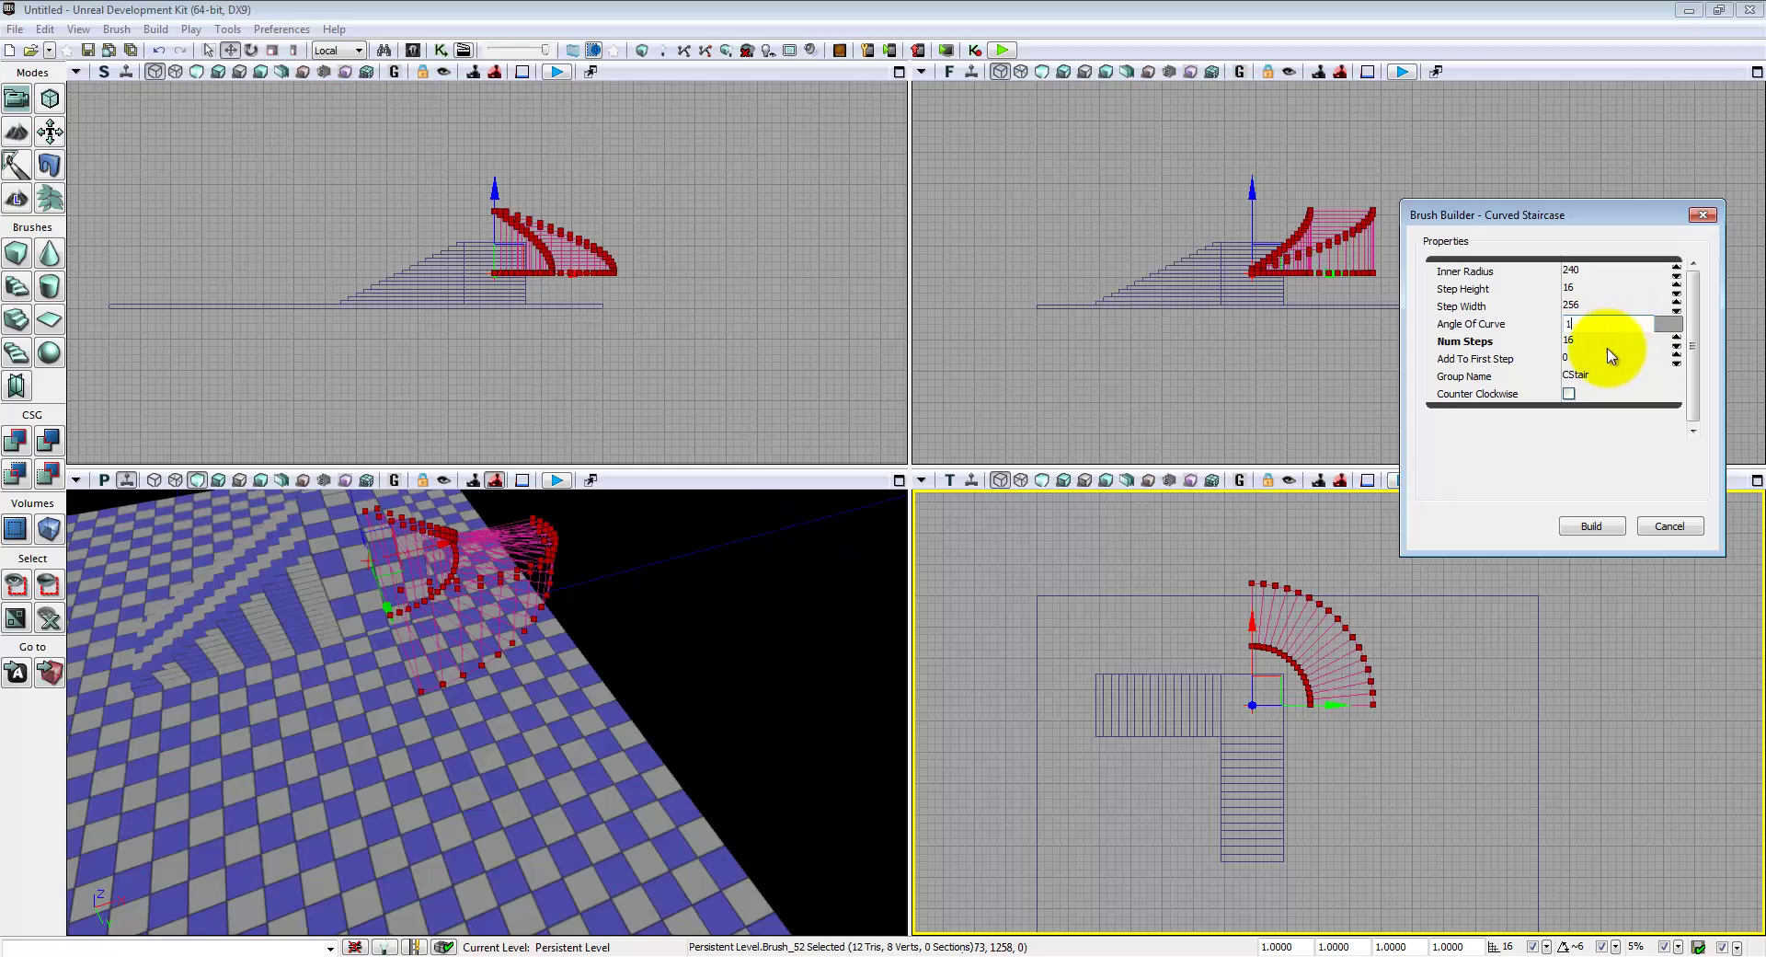
text(80)
click(1593, 526)
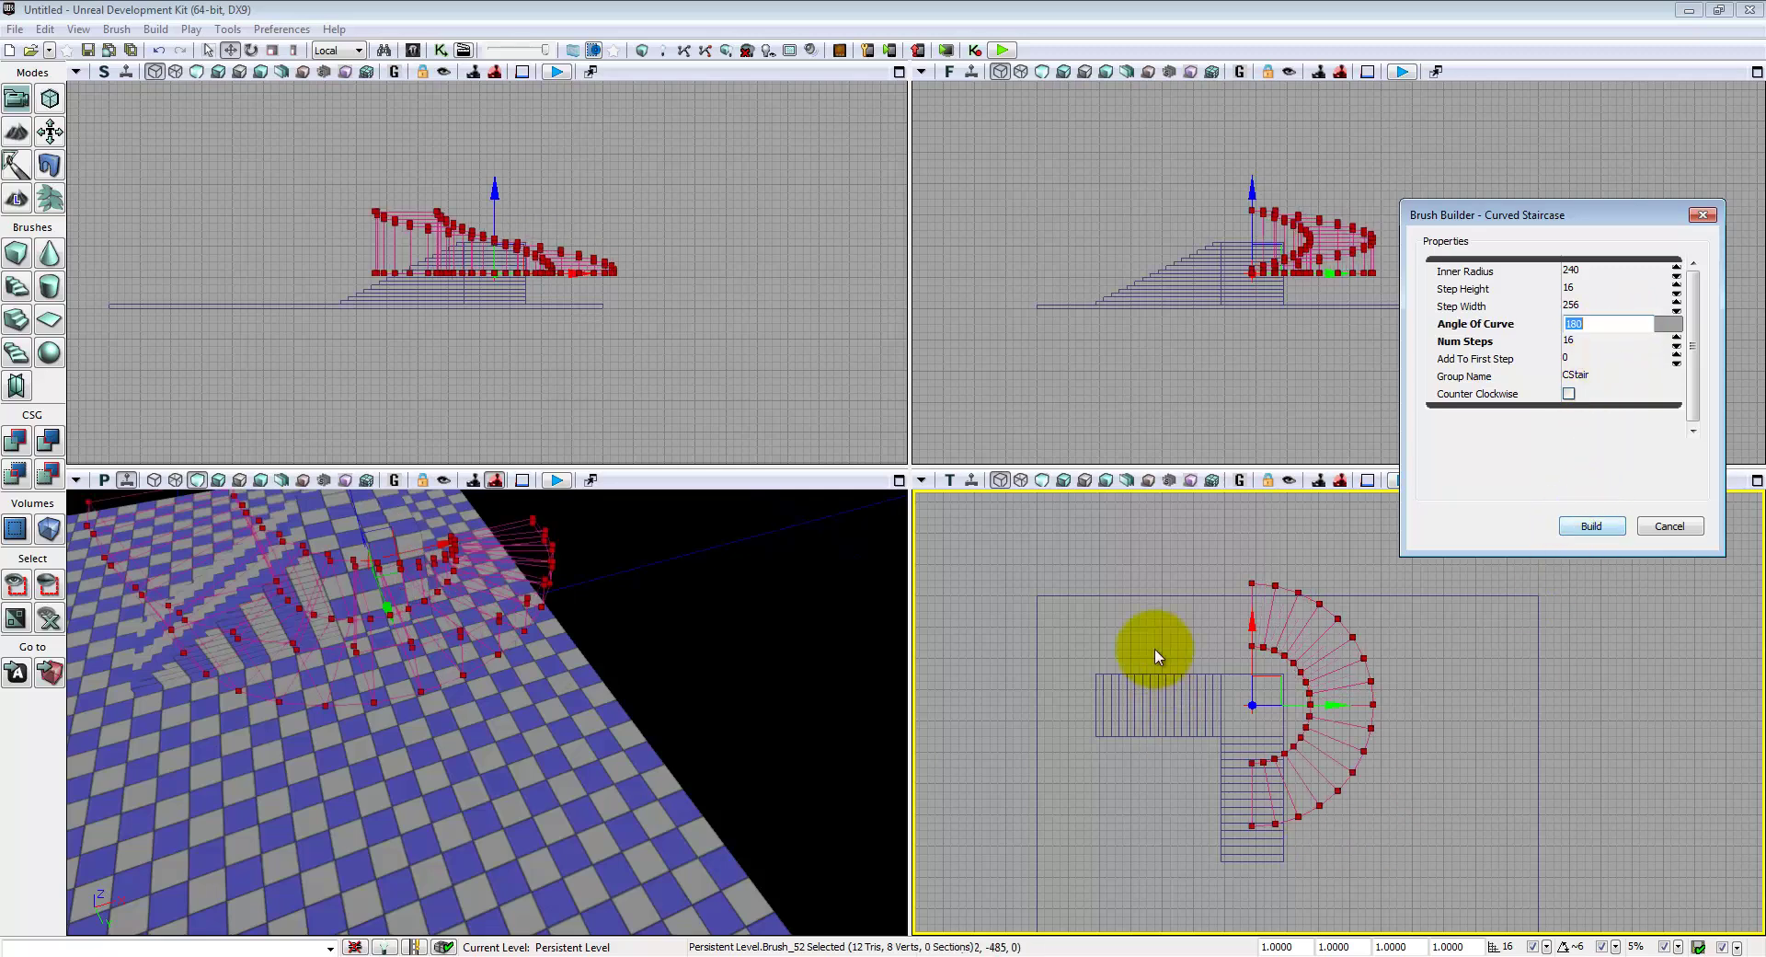
- Set the curved staircase's angle of curve to 360, rebuild the brush and inspect the full circle
click(1608, 320)
text(360)
click(1595, 532)
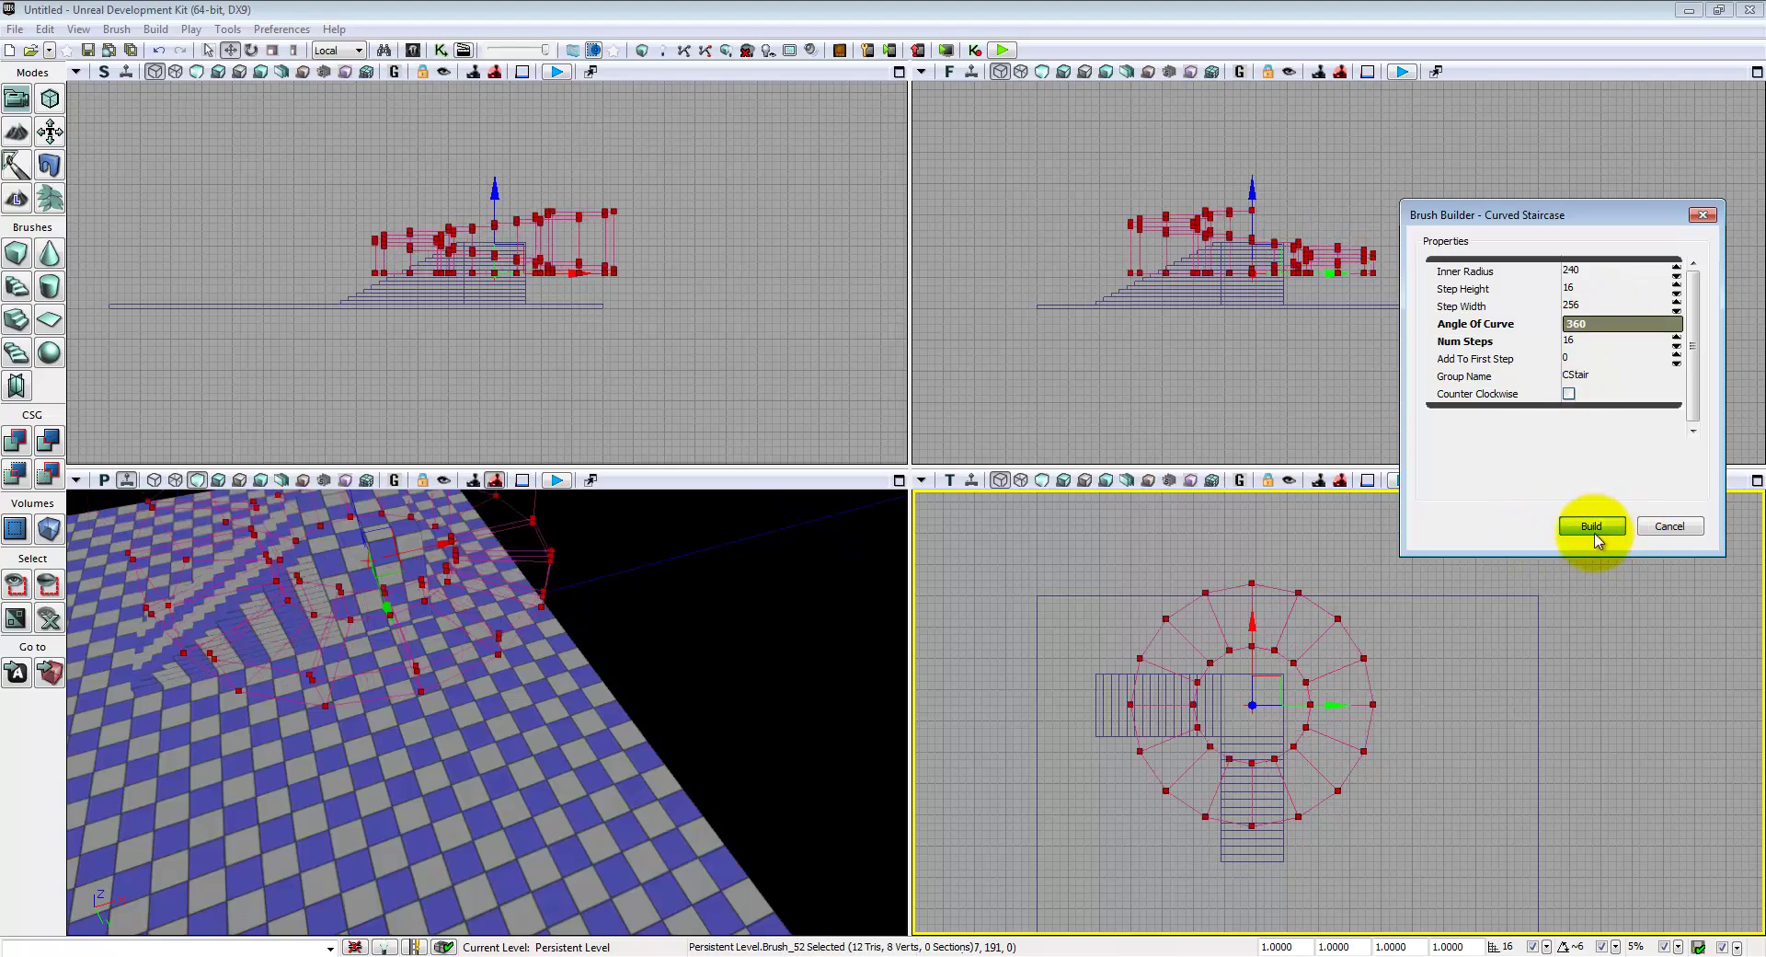
mouse_move(1393, 710)
mouse_down()
mouse_move(1283, 658)
mouse_move(1349, 721)
mouse_move(1386, 716)
mouse_up()
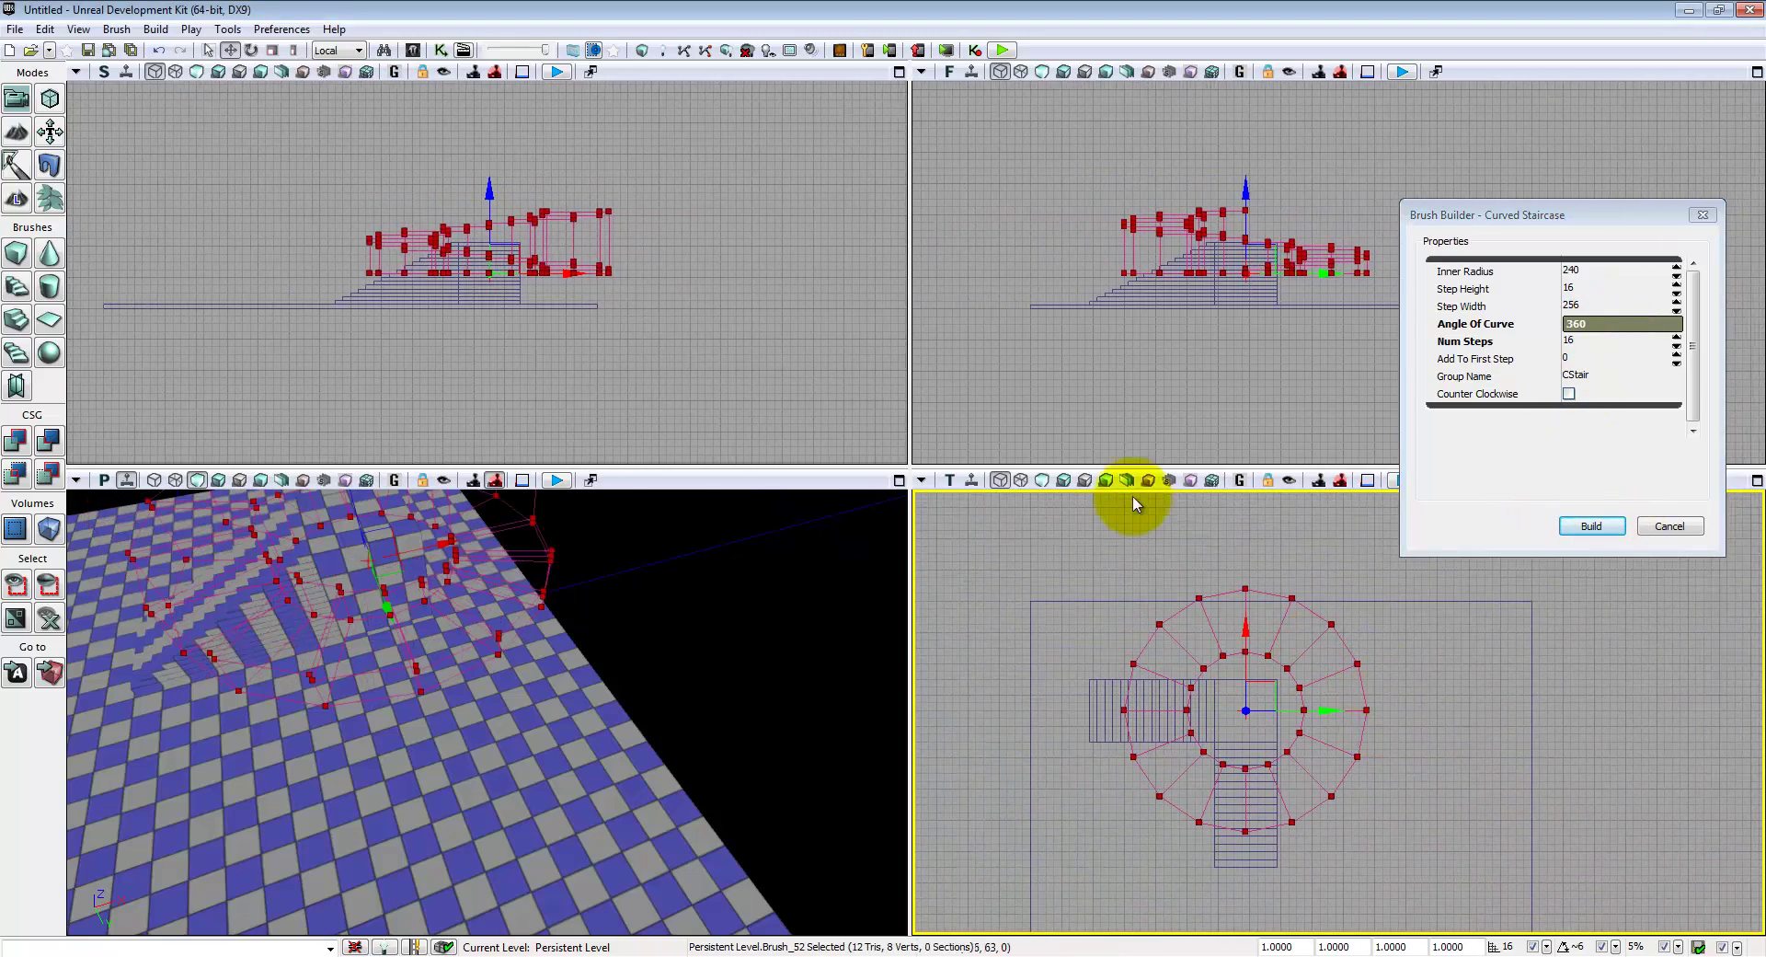
mouse_move(571, 578)
right_down()
mouse_move(416, 616)
mouse_move(271, 603)
mouse_move(486, 607)
mouse_move(361, 535)
mouse_move(66, 558)
mouse_move(552, 589)
right_up()
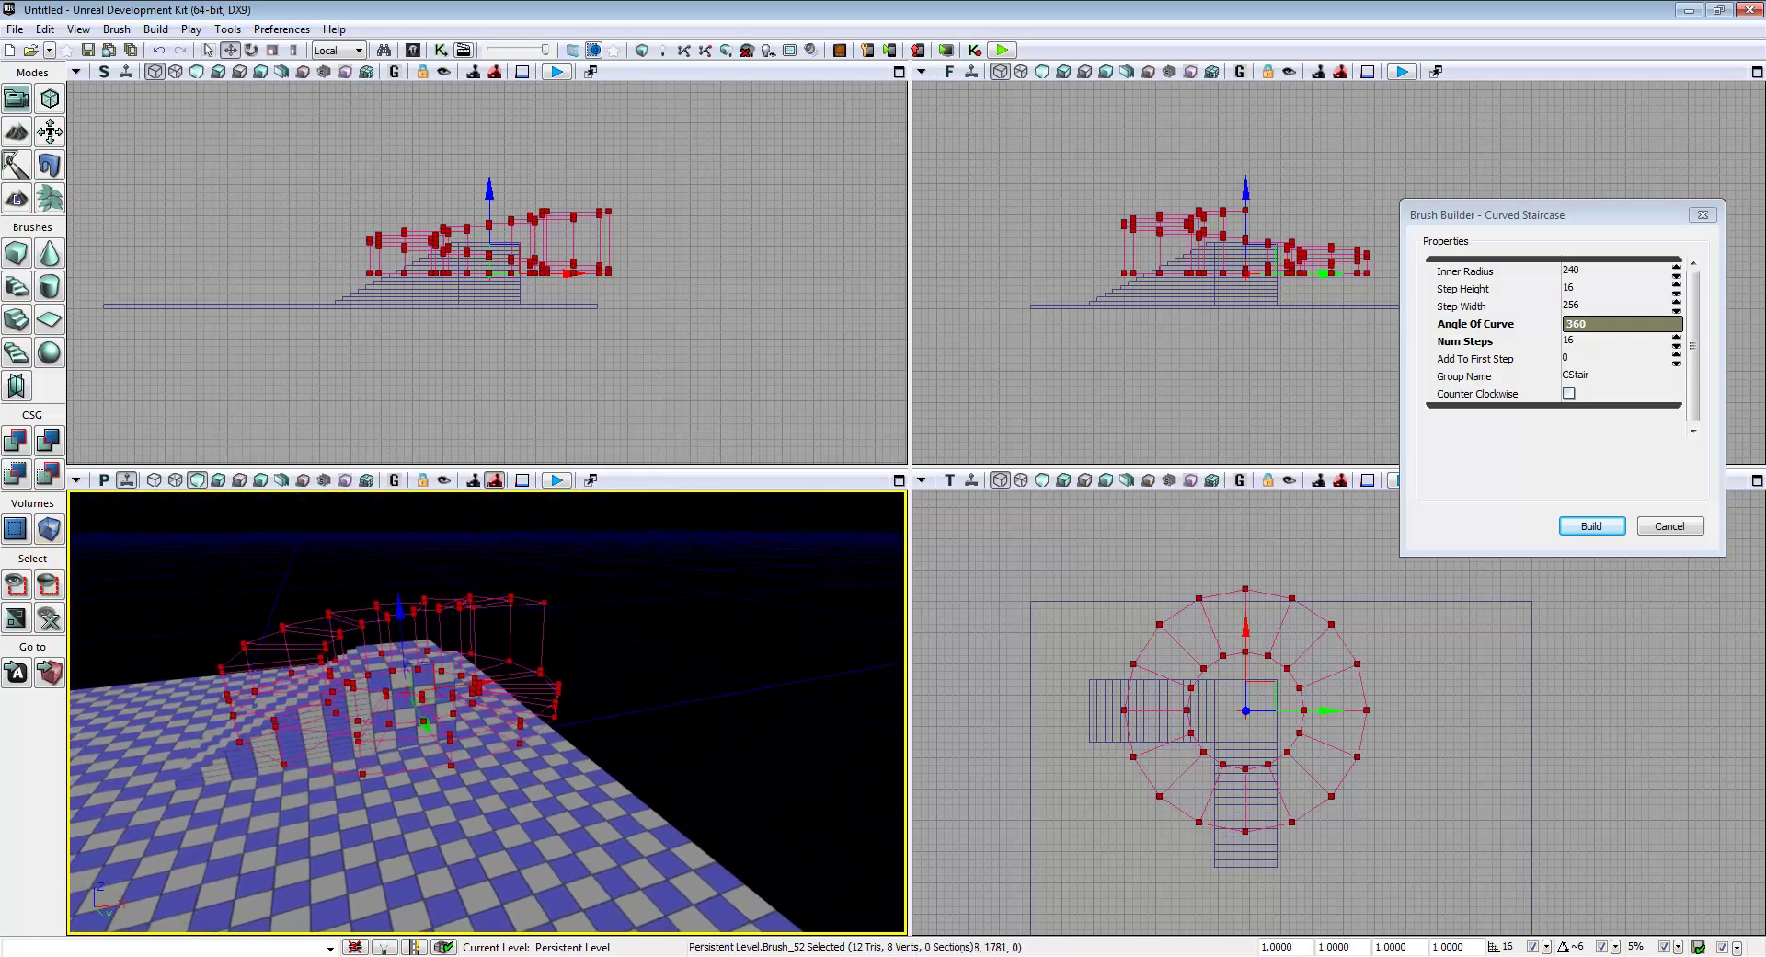
- Set the curved staircase's angle of curve to 90 and rebuild the brush
click(1628, 321)
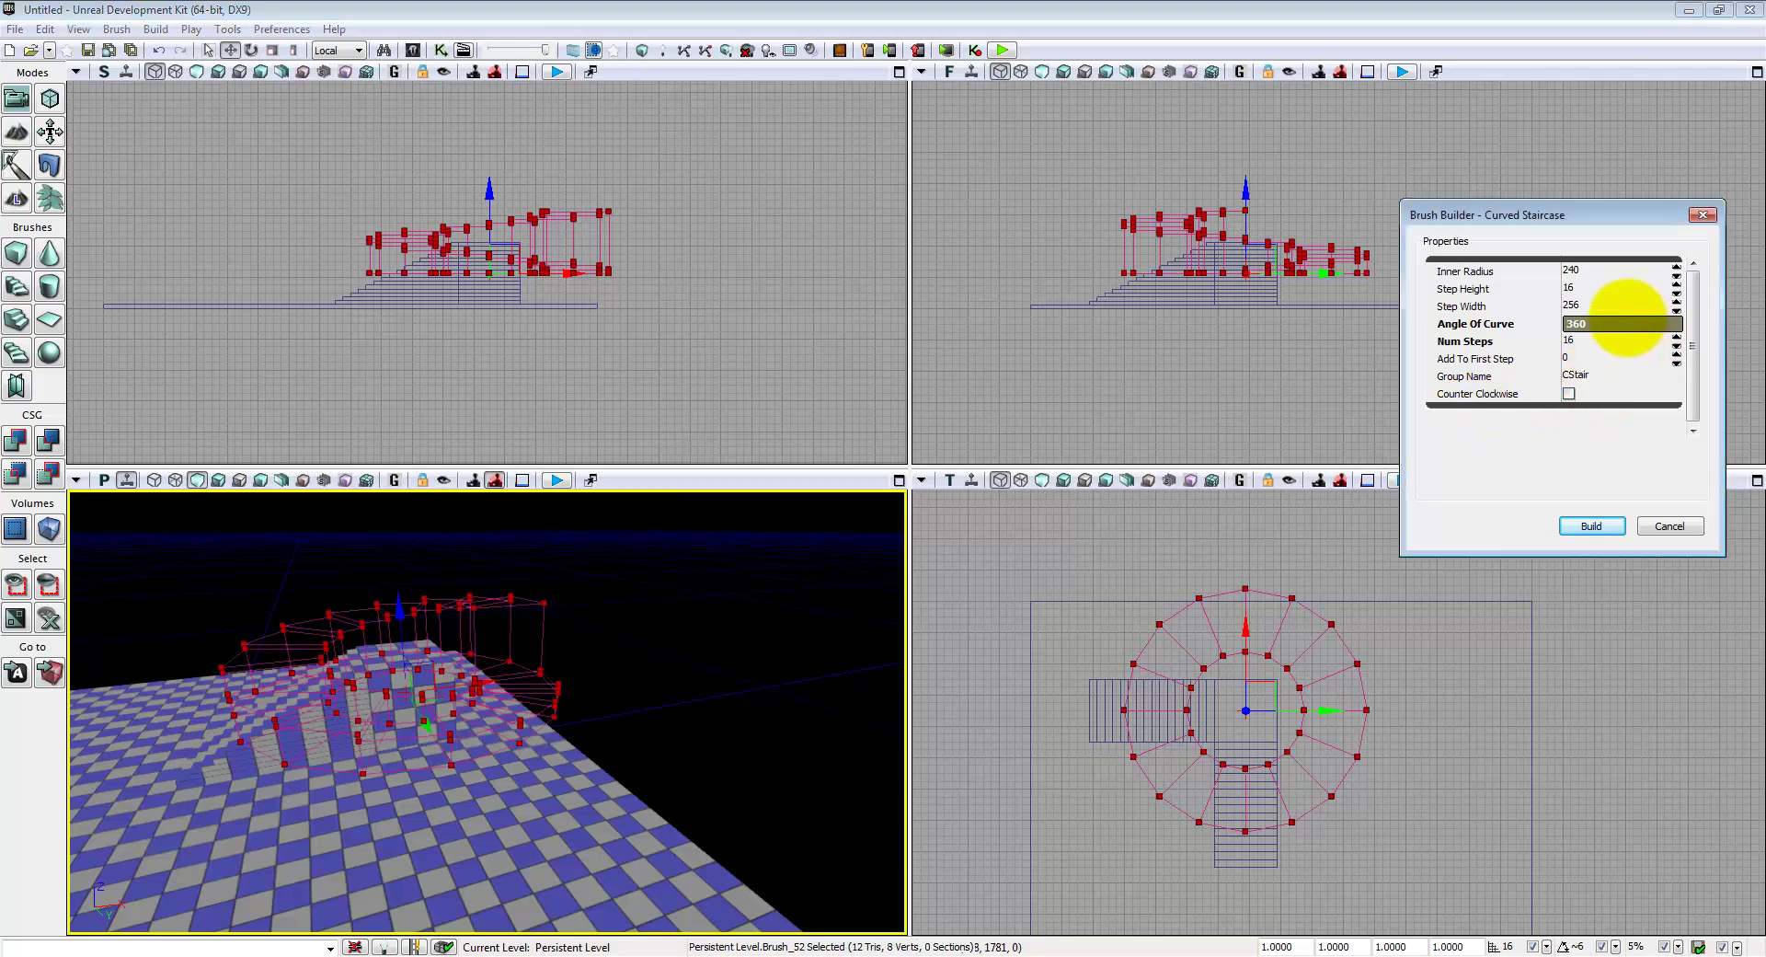
text(90)
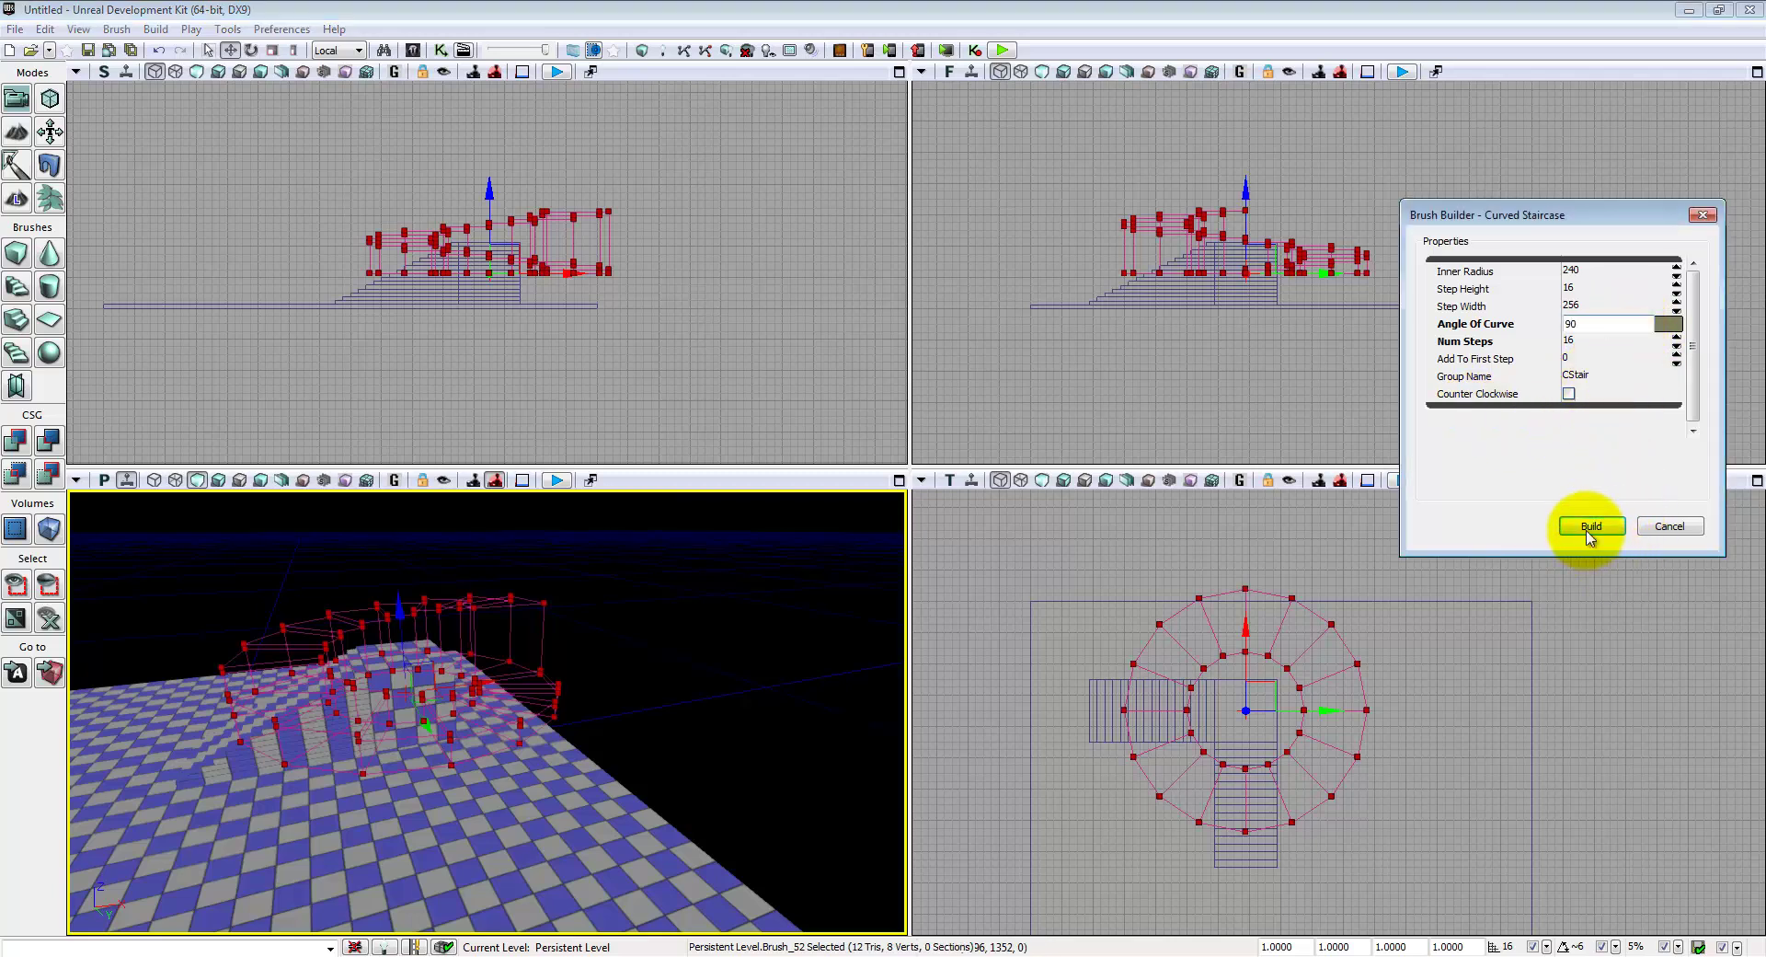
click(1589, 526)
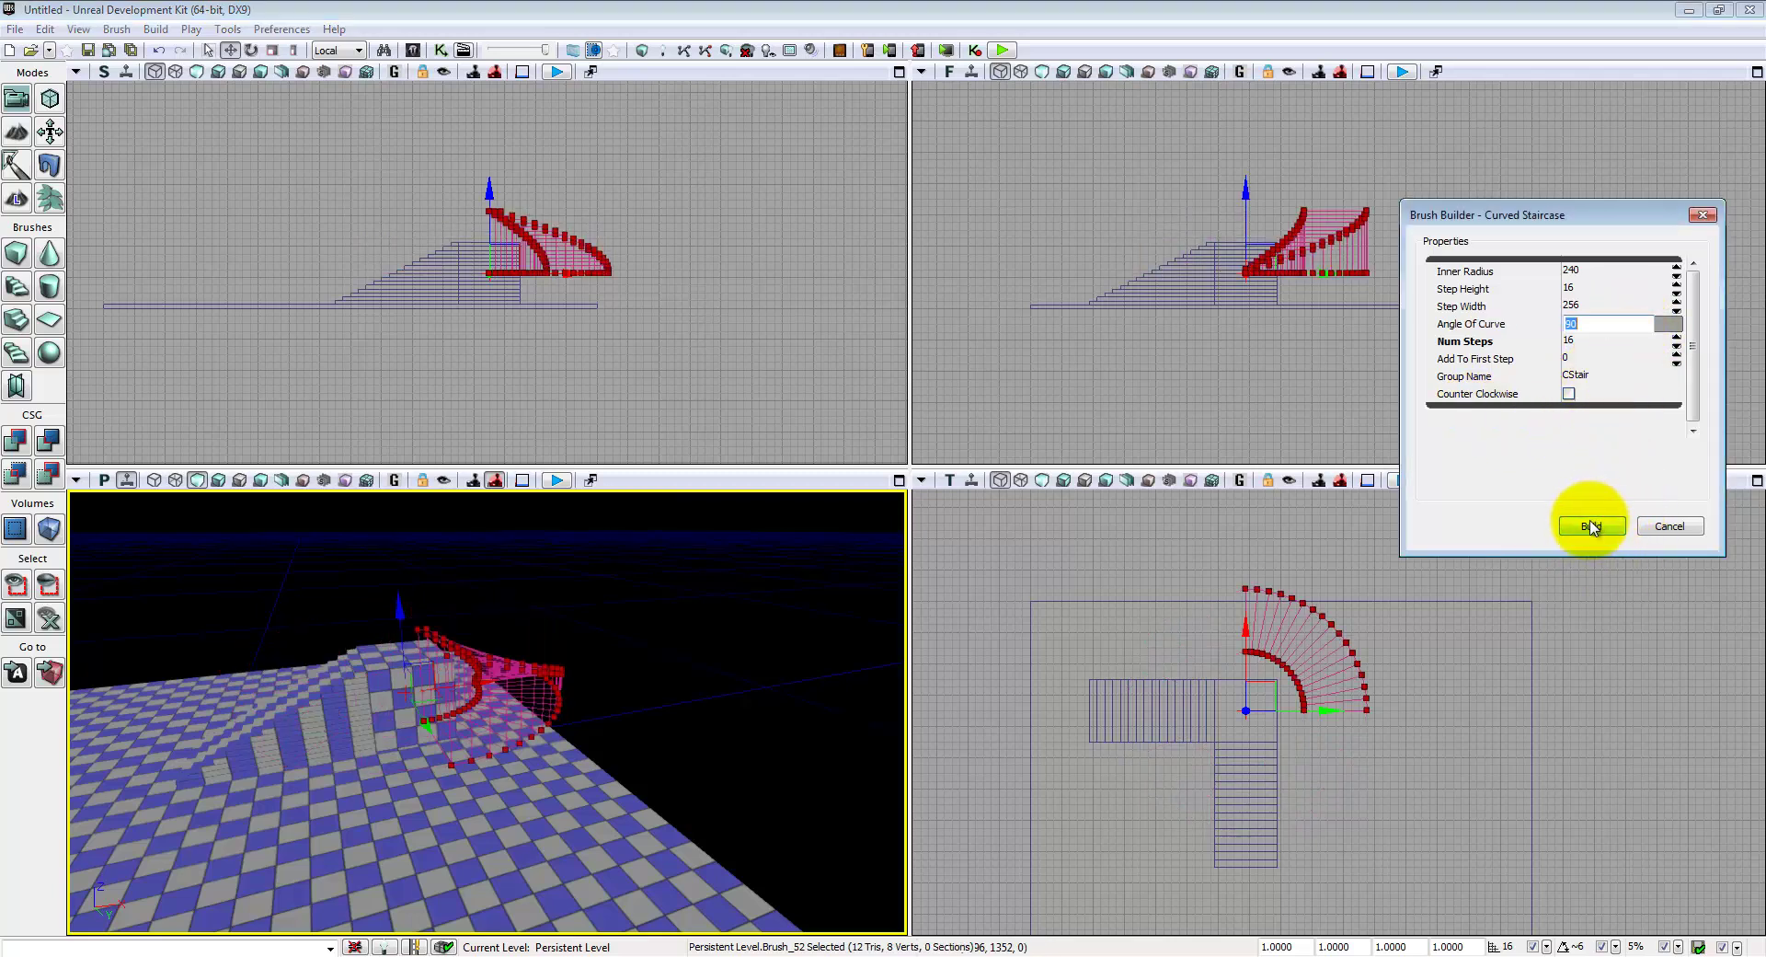
- Set the curved staircase's inner radius to 512 and rebuild the brush
click(1602, 272)
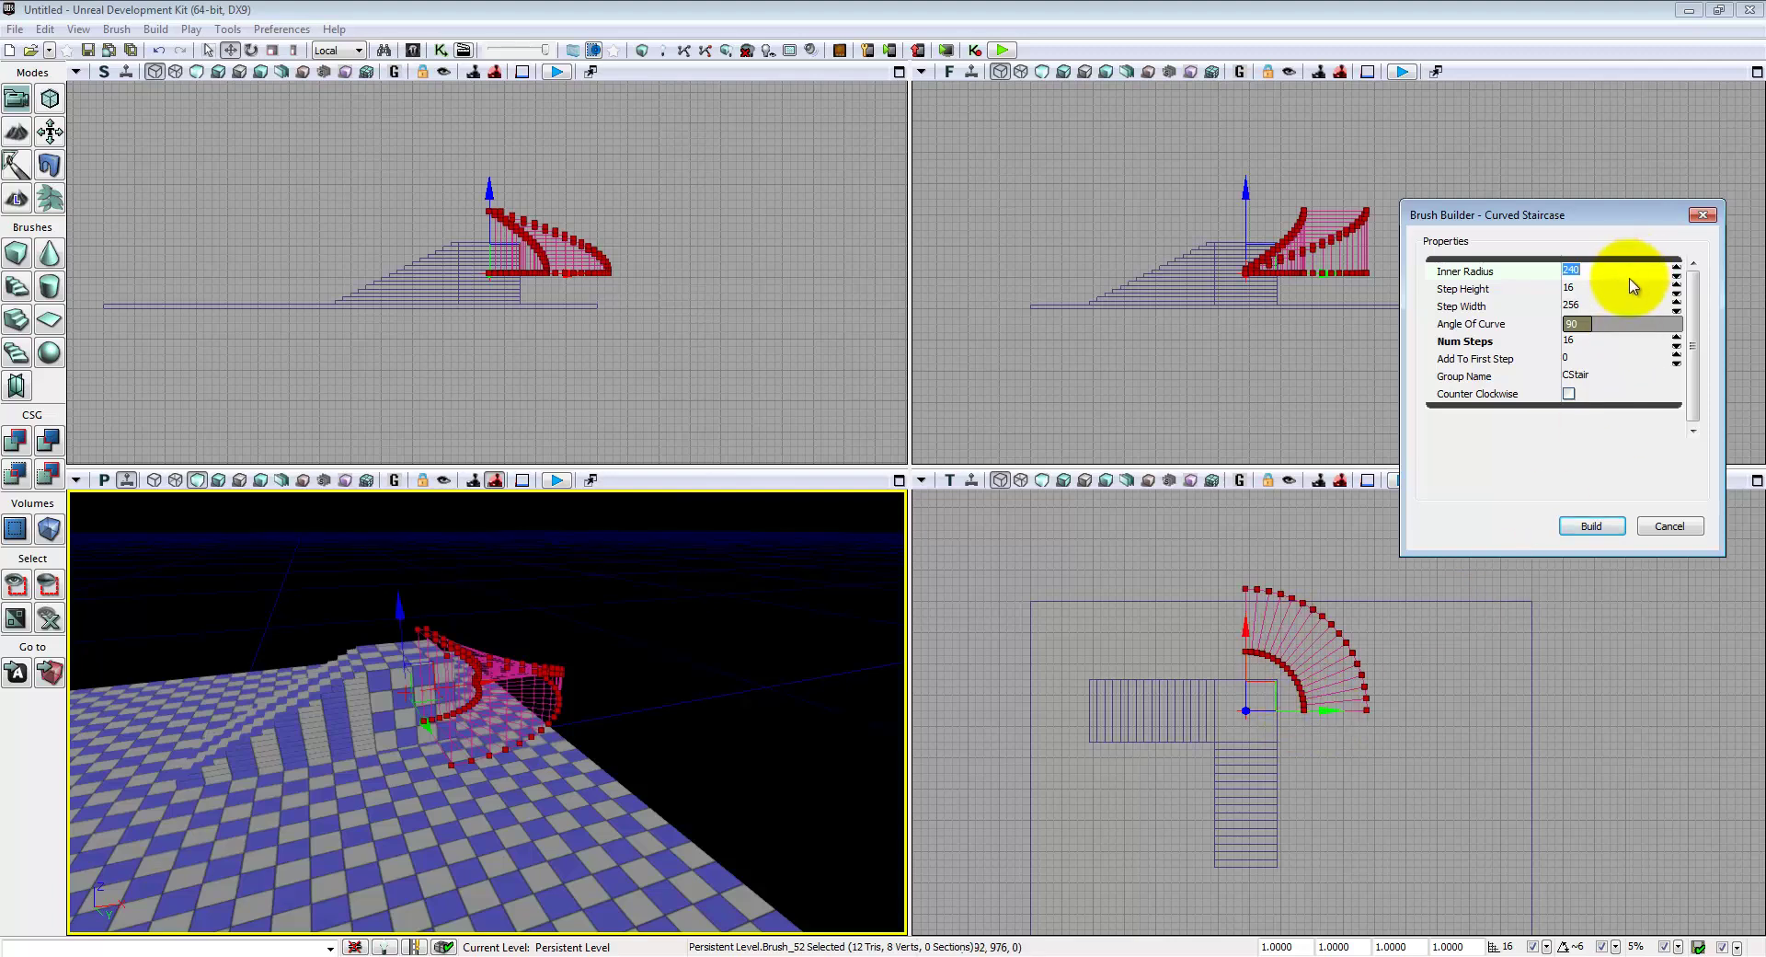
text(512)
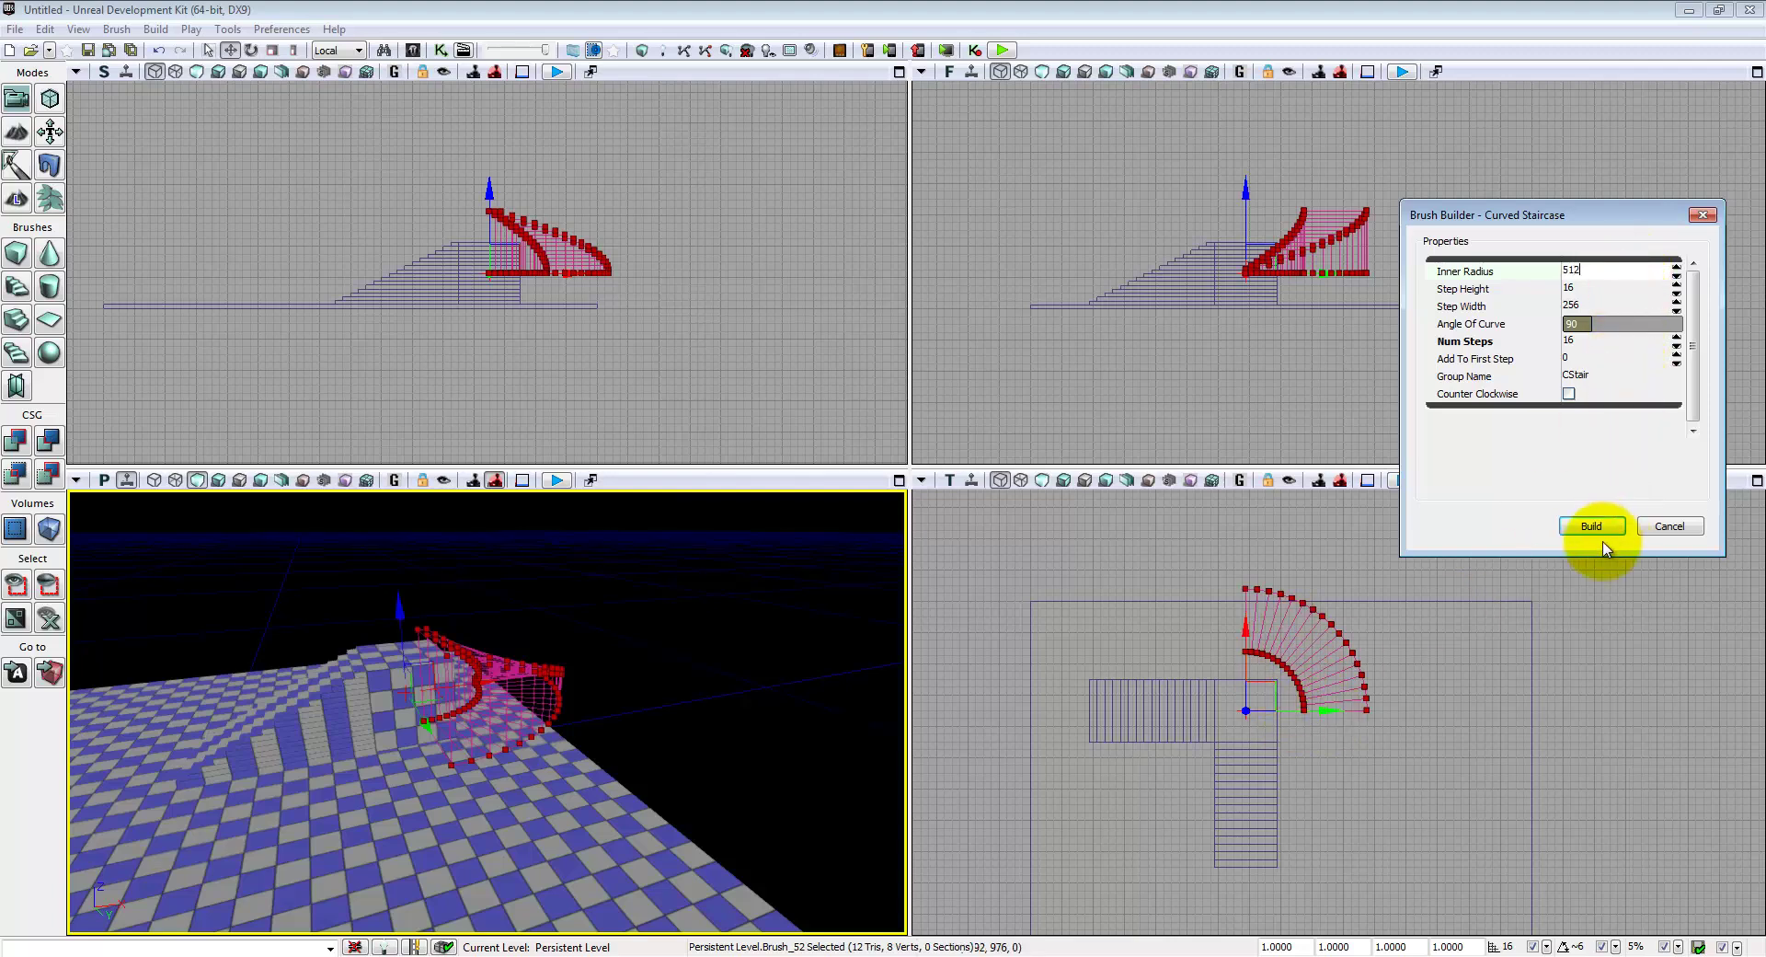
click(1591, 526)
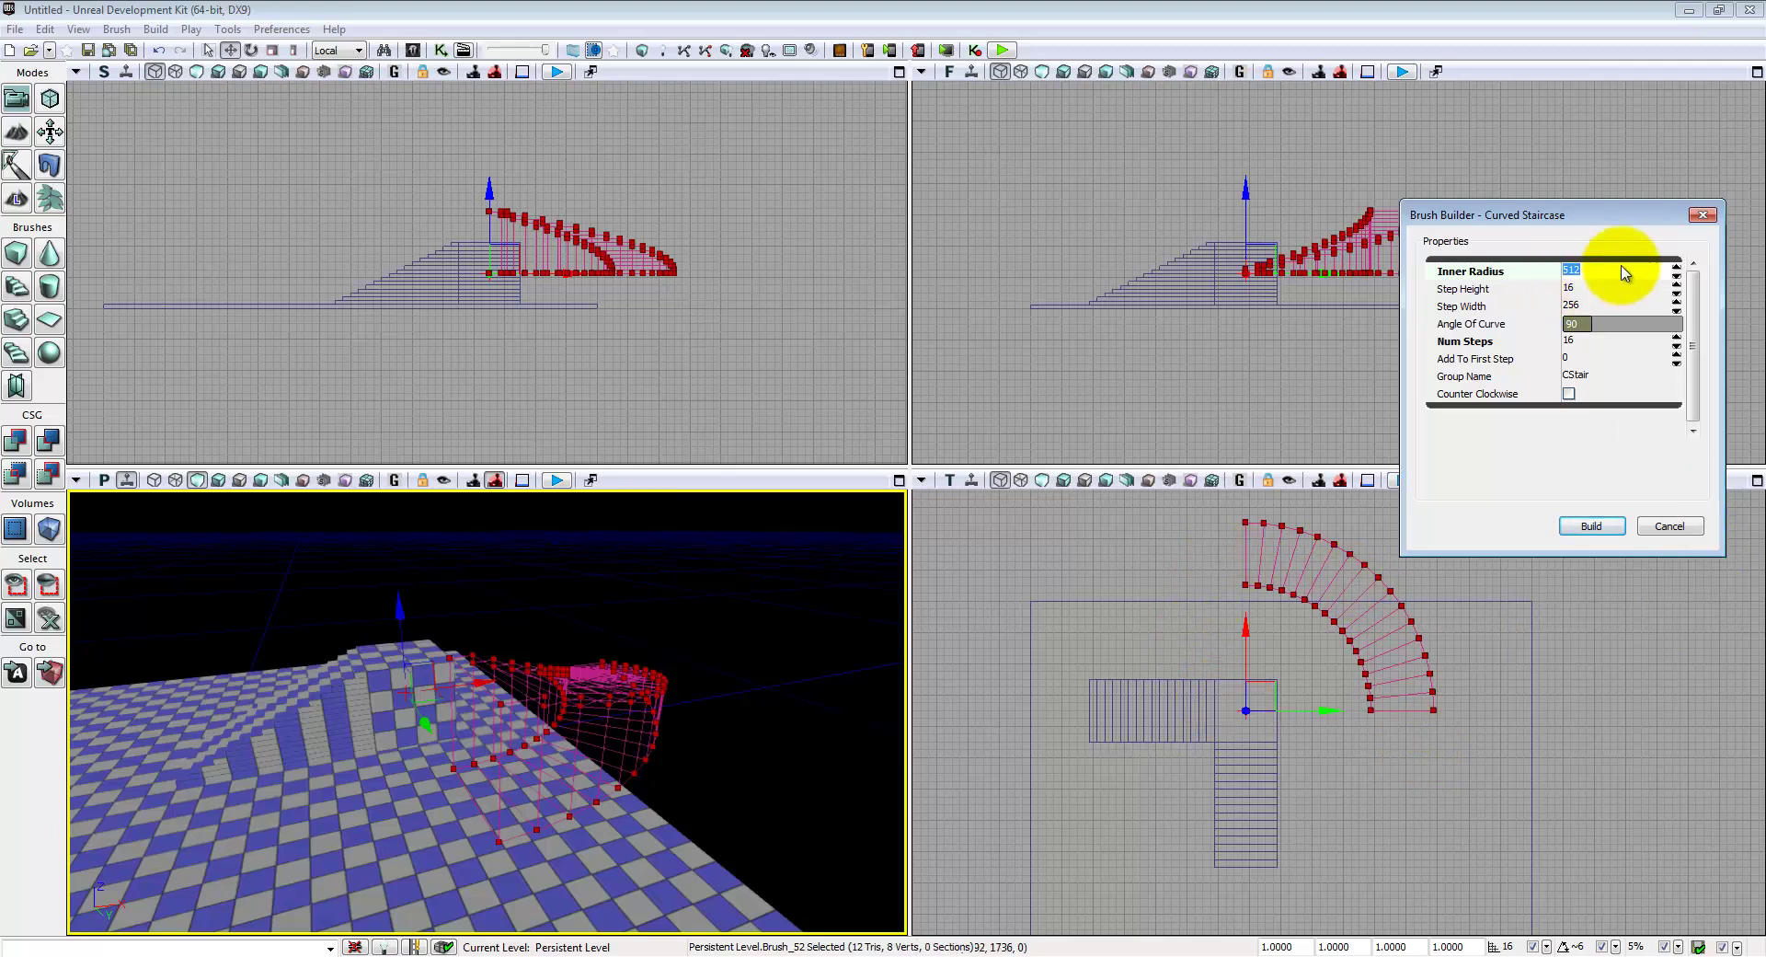
- Set the curved staircase's inner radius to 240 and rebuild the brush
text(0)
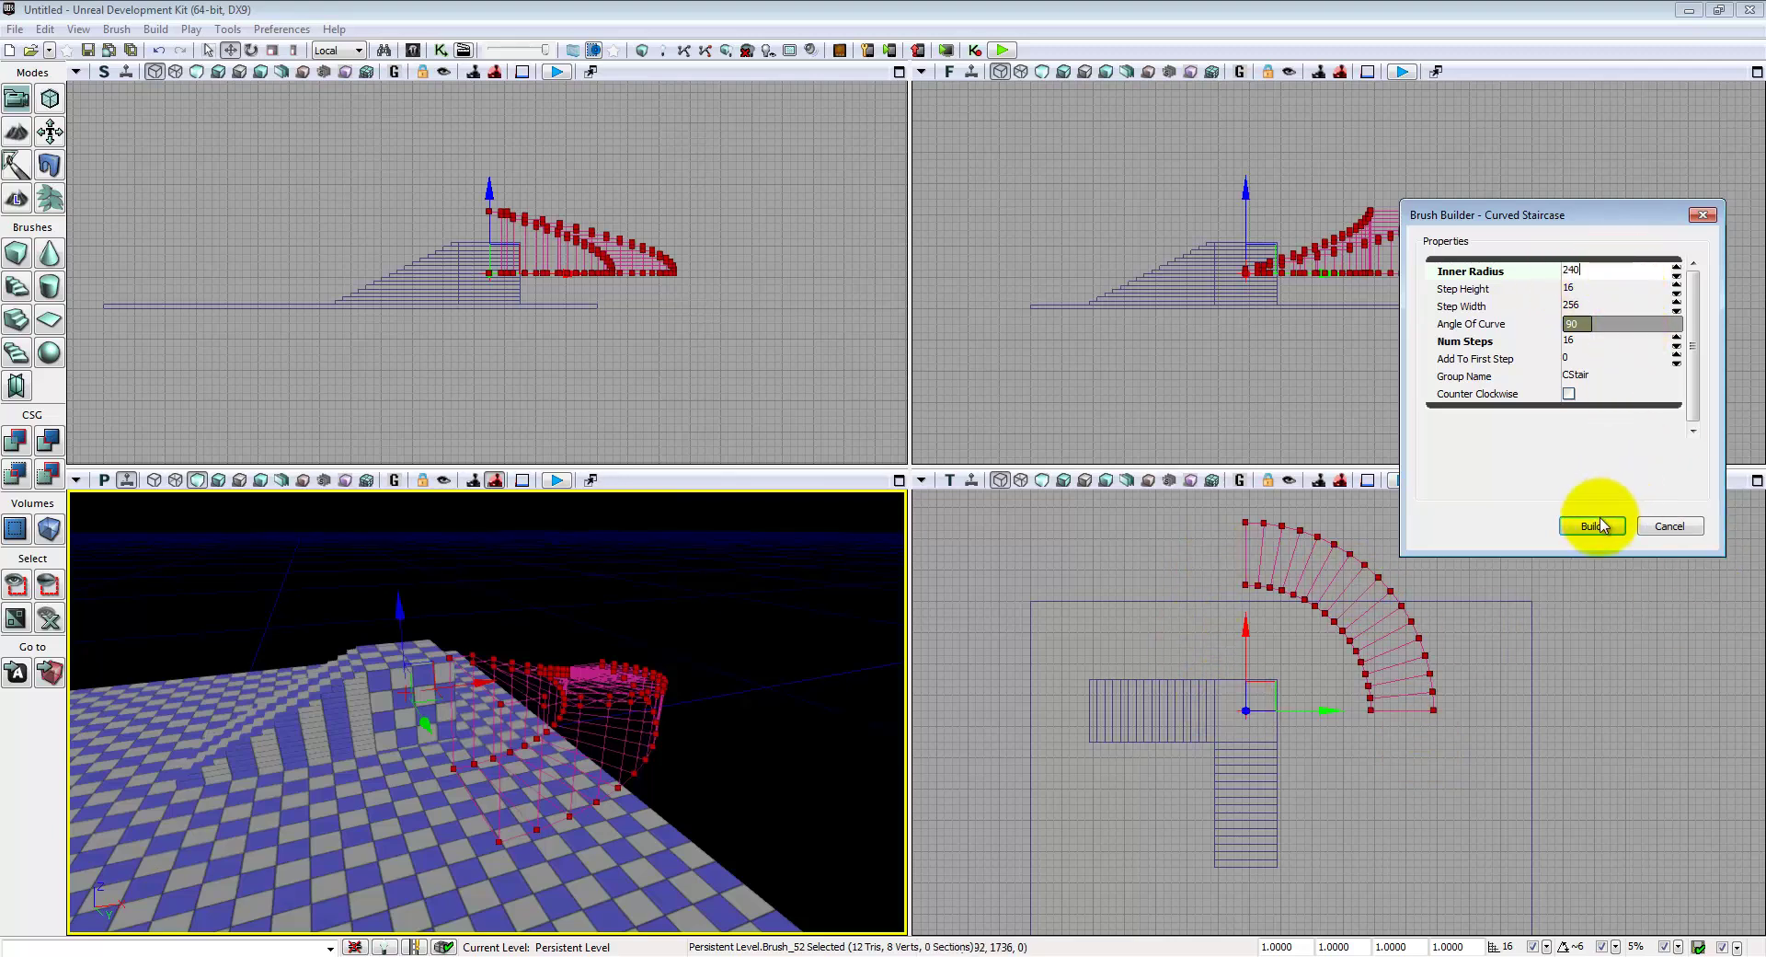
click(1589, 541)
click(1598, 267)
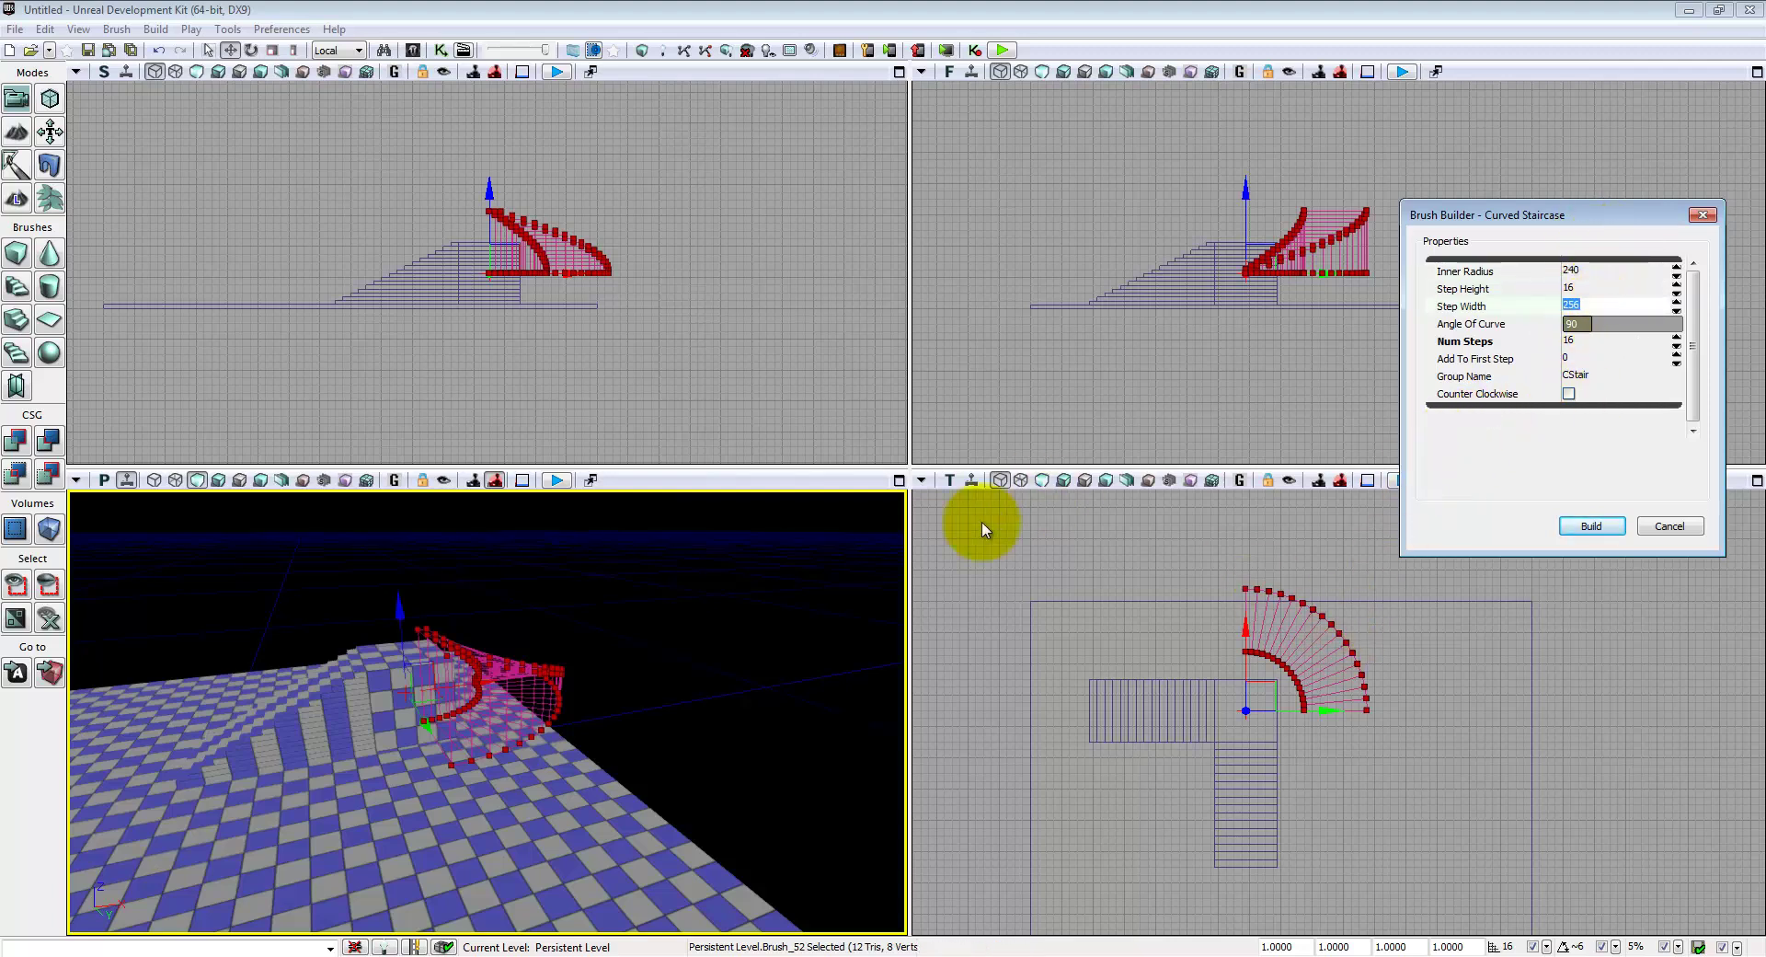
- Lower the curved staircase brush until its base rests on the floor
drag(1243, 187, 1249, 220)
drag(434, 317, 561, 370)
scroll(567, 374, up, 8)
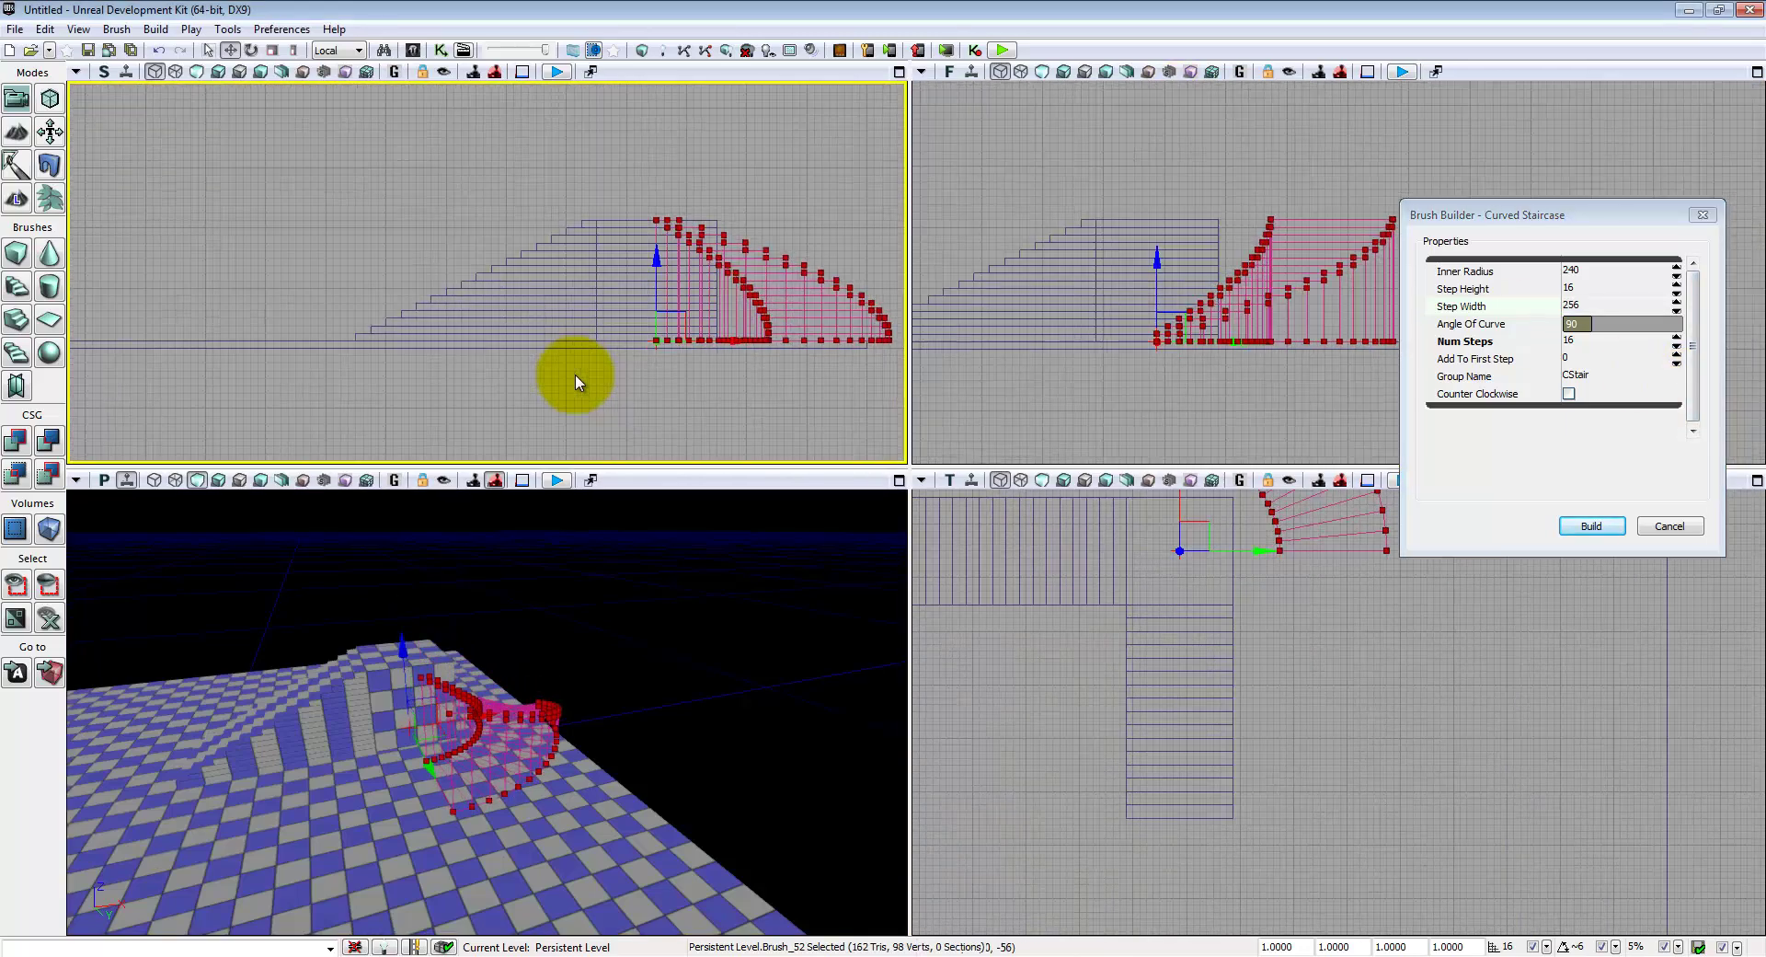
drag(772, 216, 666, 260)
scroll(671, 267, up, 2)
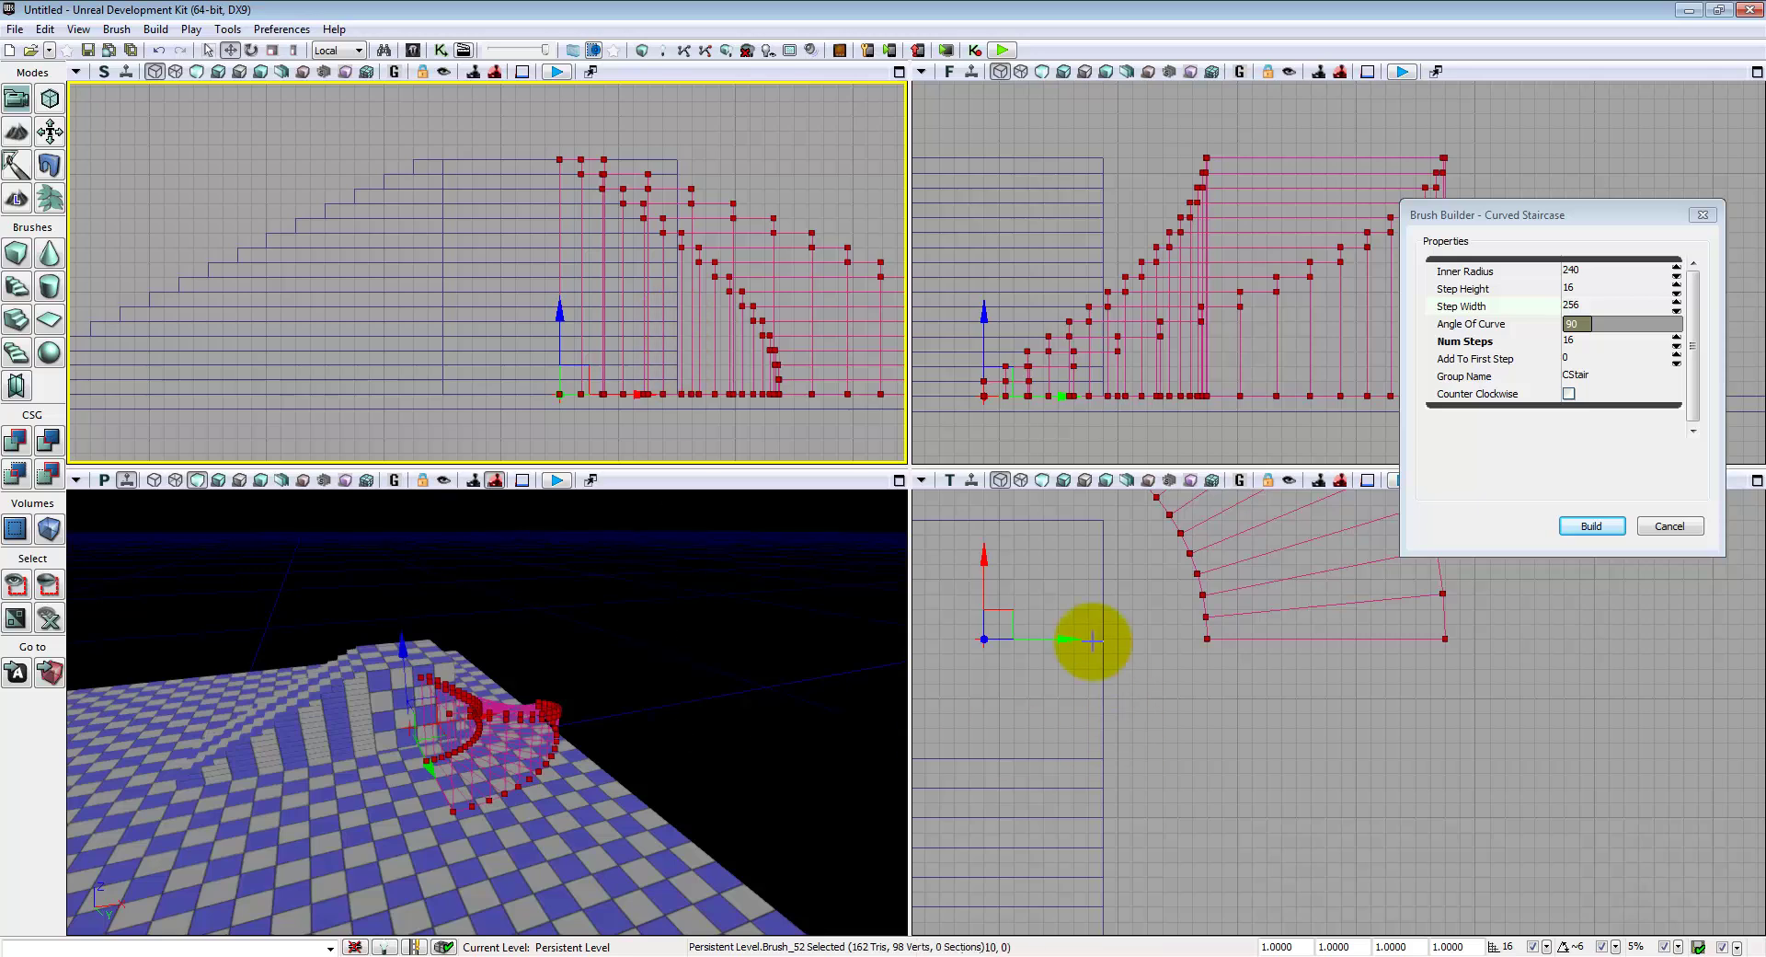
- Move the curved staircase brush in the top view so its pivot lines up with the outer edge of the straight stairs
mouse_move(541, 750)
mouse_down()
mouse_move(782, 784)
mouse_move(607, 738)
mouse_move(711, 681)
mouse_move(902, 674)
mouse_up()
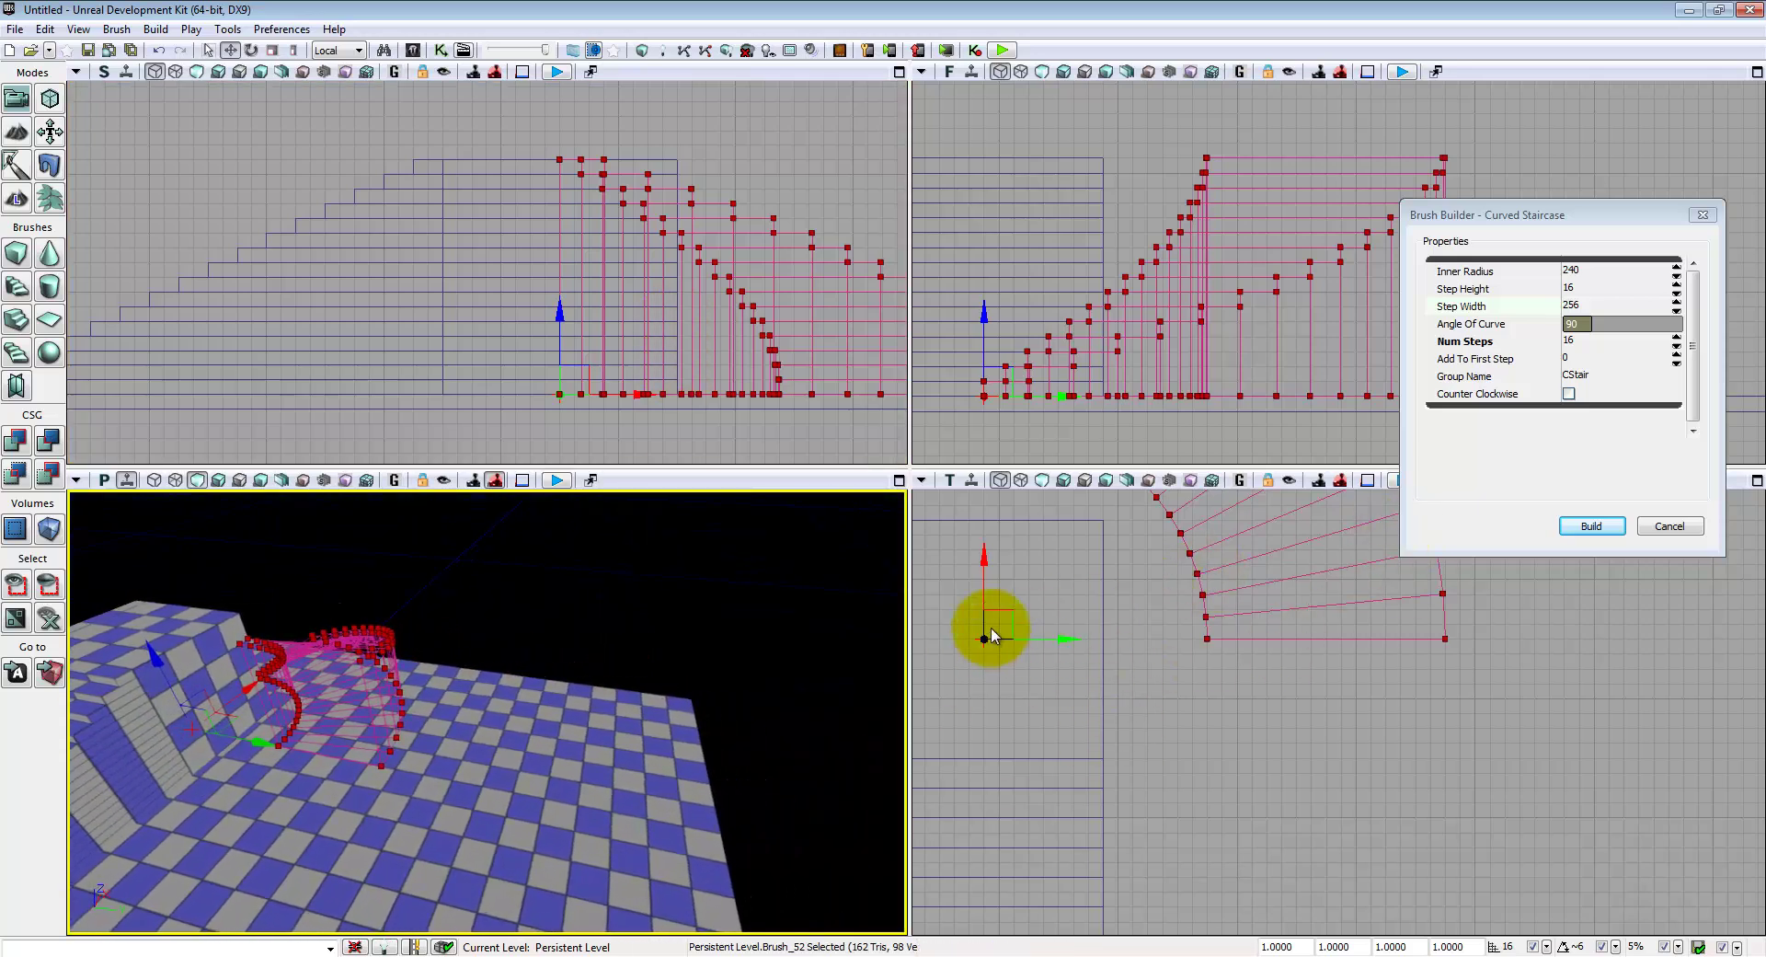
mouse_move(1013, 611)
mouse_down()
mouse_move(1156, 835)
mouse_move(1156, 922)
mouse_move(1133, 933)
mouse_up()
mouse_move(591, 734)
mouse_down()
mouse_move(526, 767)
mouse_move(633, 768)
mouse_up()
mouse_move(633, 768)
right_down()
mouse_move(182, 773)
mouse_move(319, 734)
right_up()
- Rotate the curved staircase brush 90 degrees about its vertical axis
key(space)
key(space)
key(space)
key(space)
key(space)
drag(511, 685, 158, 708)
- Slide the rotated curved staircase brush along the X axis until its top step meets the landing block
key(space)
key(space)
key(space)
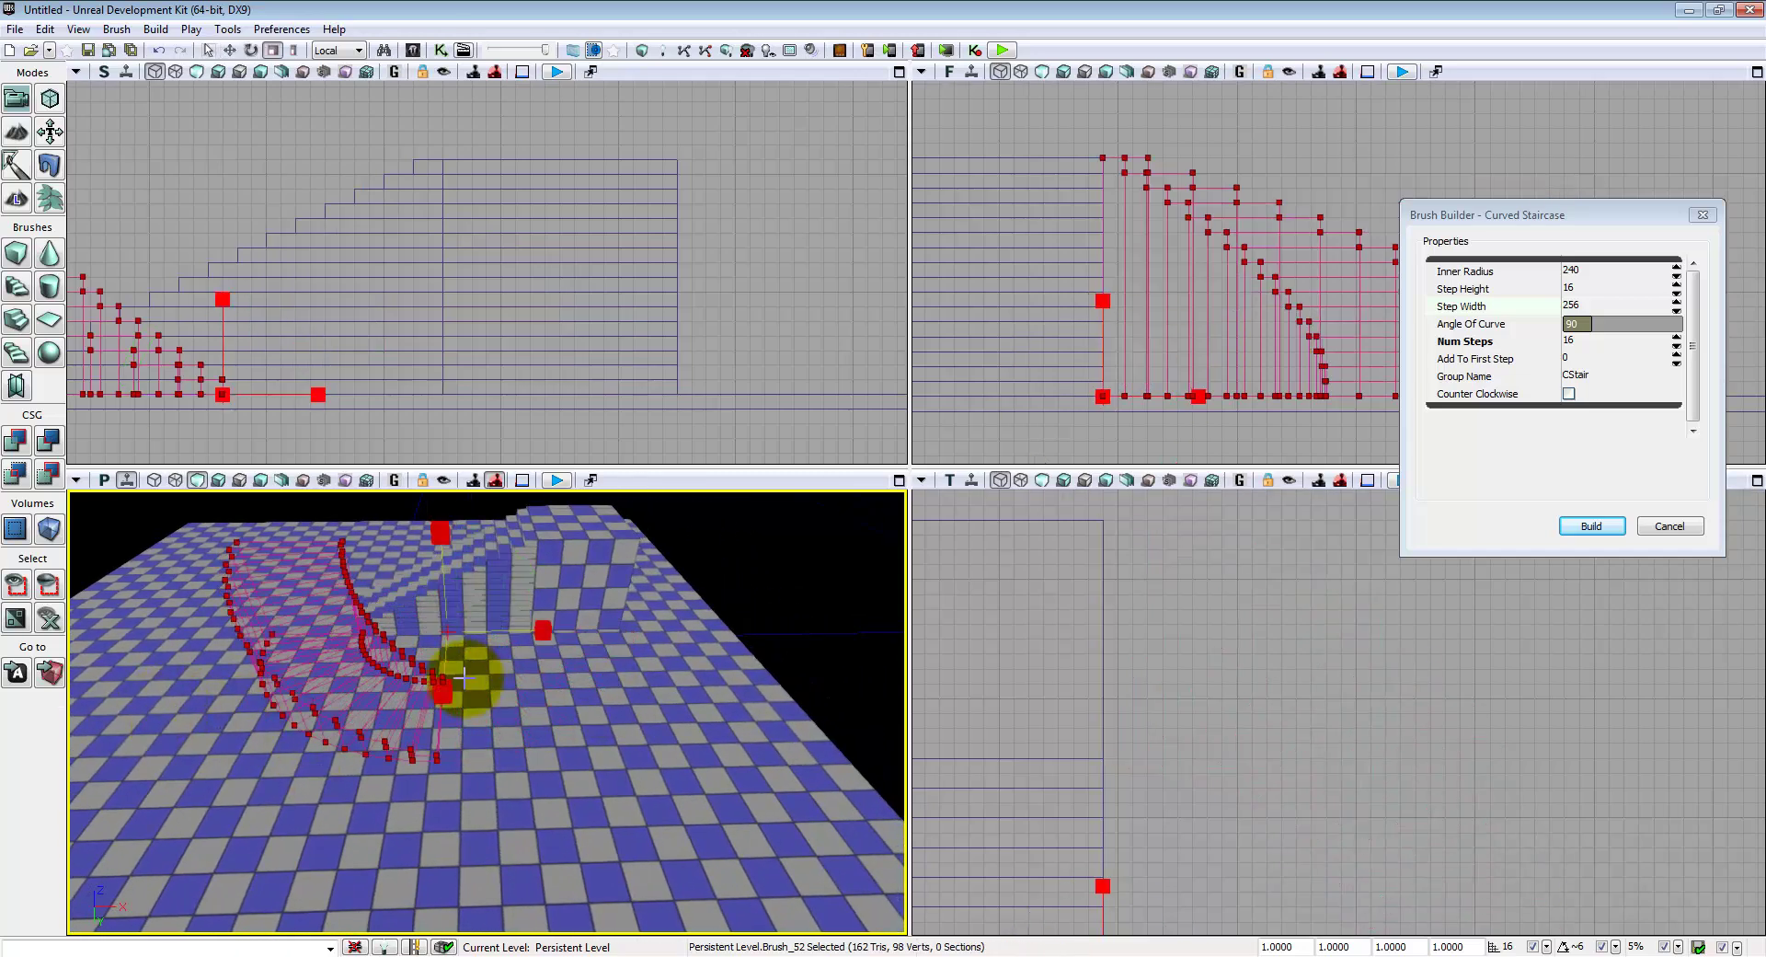
drag(529, 635, 763, 646)
mouse_move(791, 735)
right_down()
mouse_move(779, 729)
mouse_move(816, 729)
mouse_move(769, 746)
mouse_move(868, 719)
mouse_move(834, 718)
right_up()
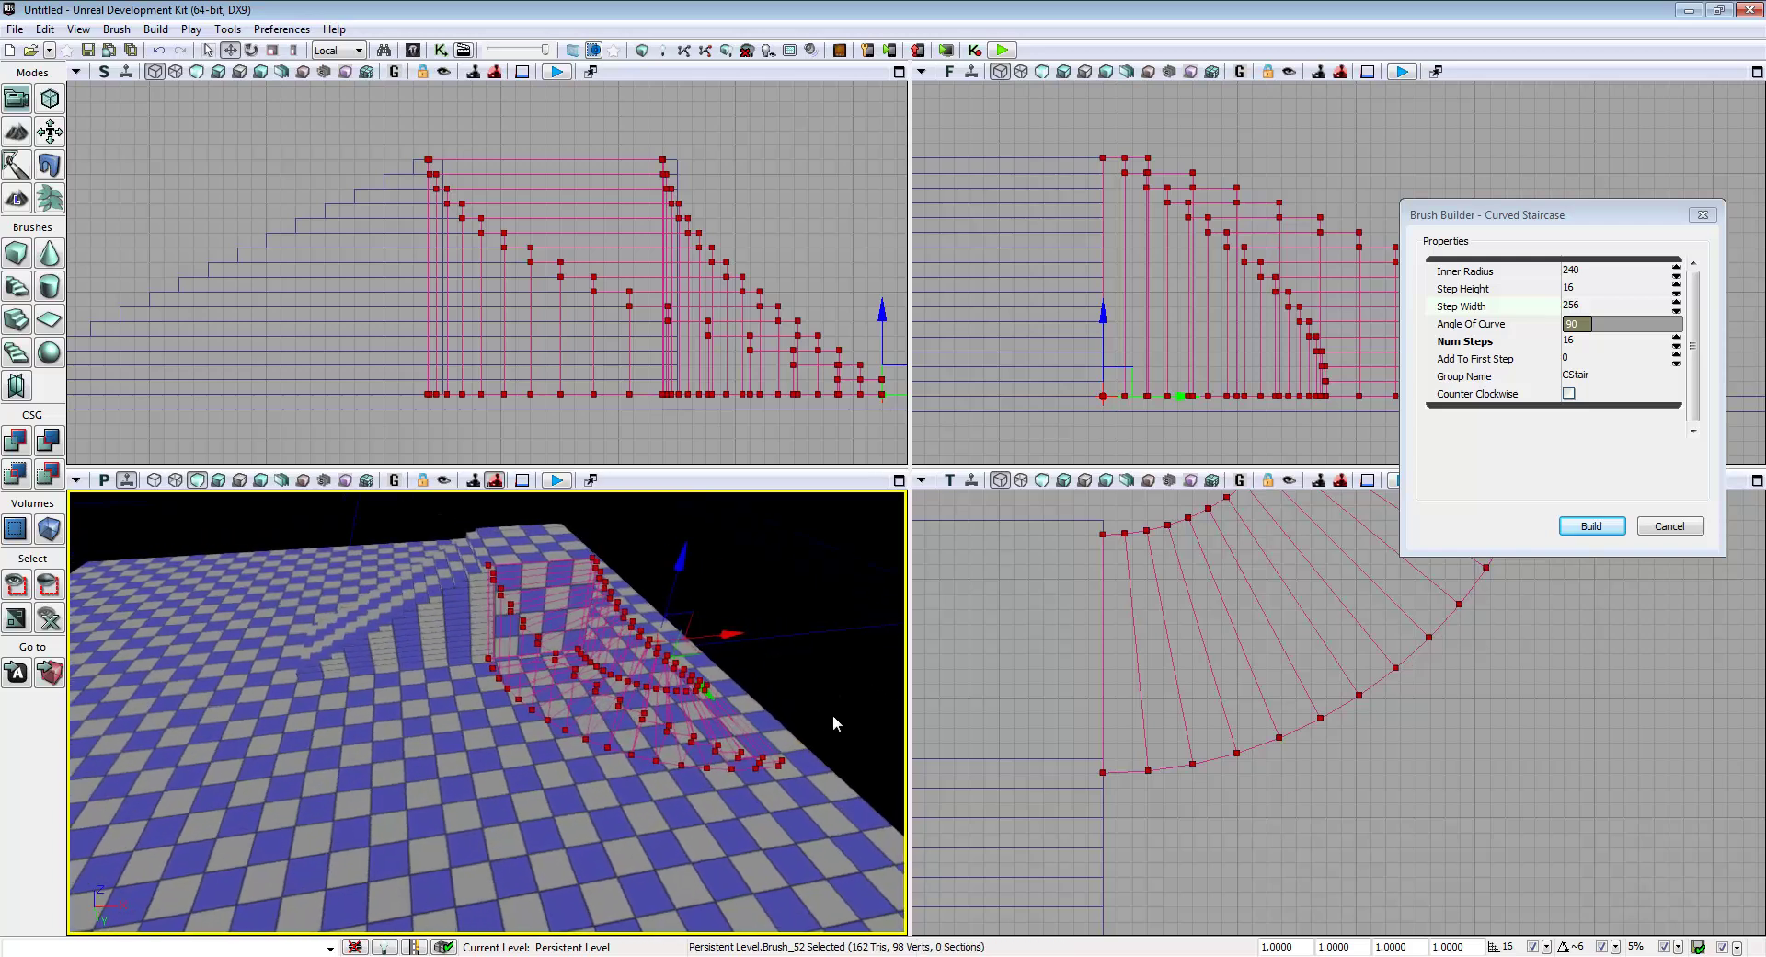
- Turn on Counter Clockwise for the curved staircase and rotate the brush 90 degrees about its vertical axis
click(1570, 394)
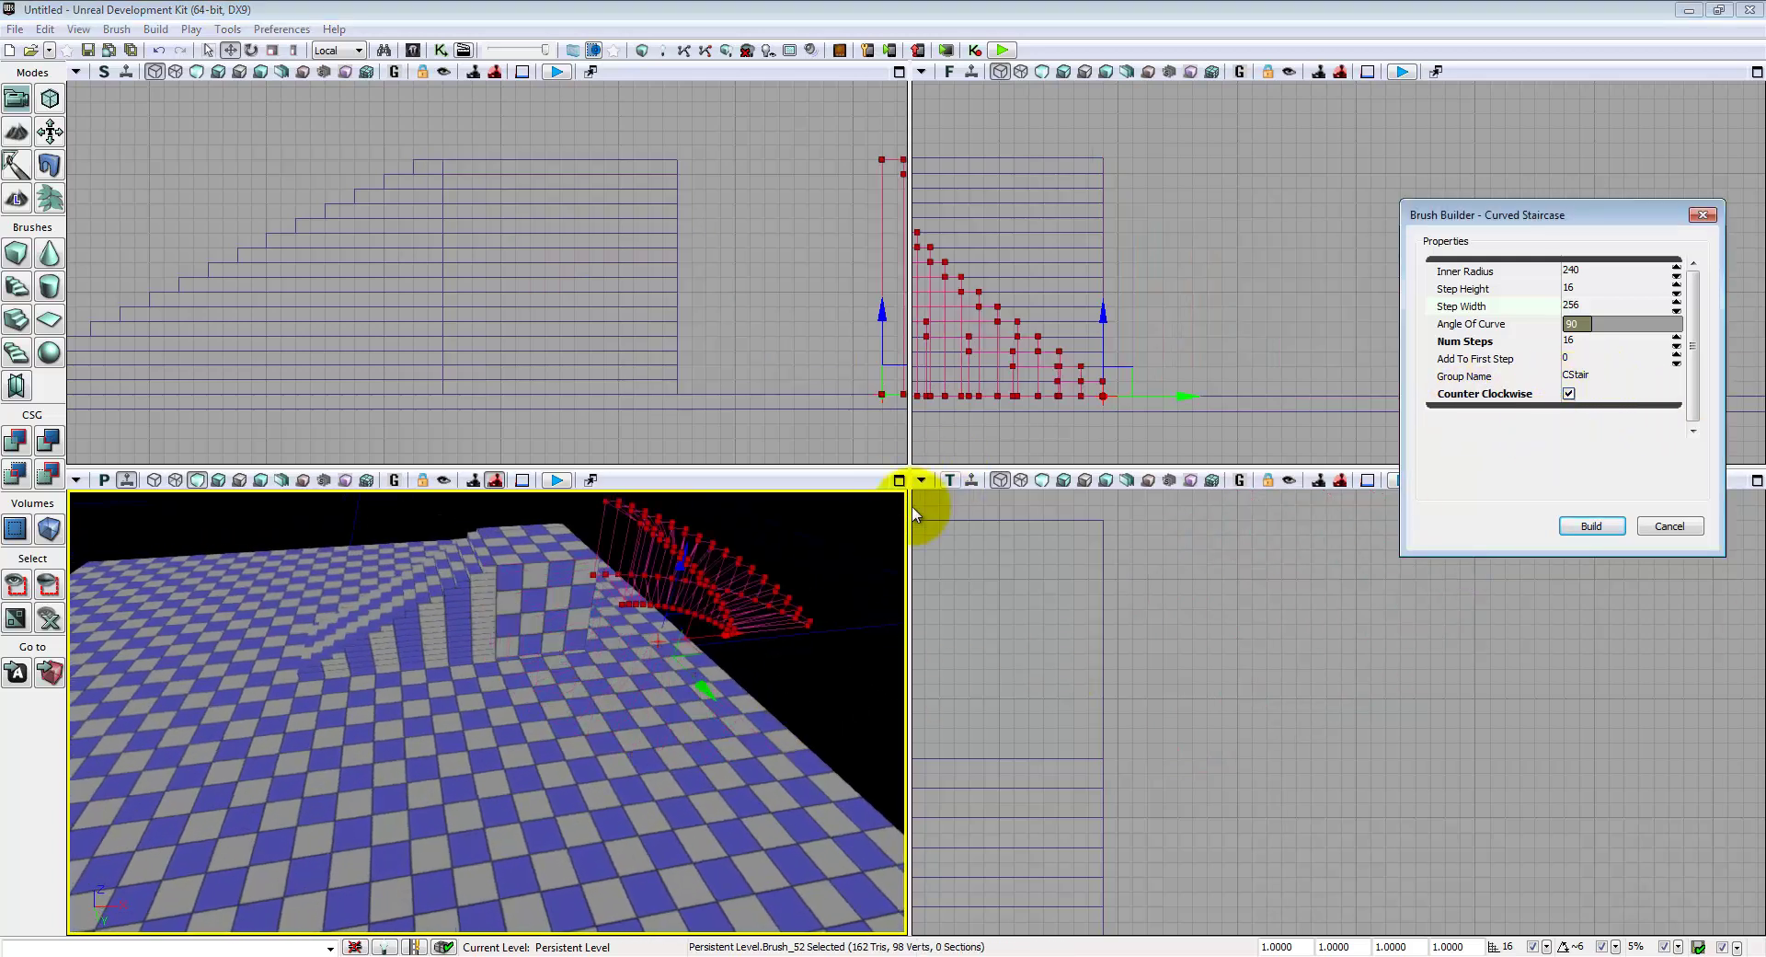
mouse_move(704, 695)
mouse_down()
mouse_move(643, 761)
mouse_move(662, 806)
mouse_up()
key(space)
mouse_move(739, 779)
right_down()
mouse_move(769, 804)
mouse_move(734, 782)
right_up()
mouse_move(685, 754)
mouse_down()
mouse_move(540, 765)
mouse_move(889, 745)
mouse_move(907, 708)
mouse_up()
- Move the counter-clockwise staircase brush along the X axis so its top step lines up with the landing block
key(space)
mouse_move(674, 689)
mouse_down()
mouse_move(462, 733)
mouse_move(357, 713)
mouse_up()
mouse_move(1194, 822)
mouse_down()
mouse_move(1175, 754)
mouse_move(1206, 805)
mouse_up()
ctrl+drag(1277, 717, 1242, 681)
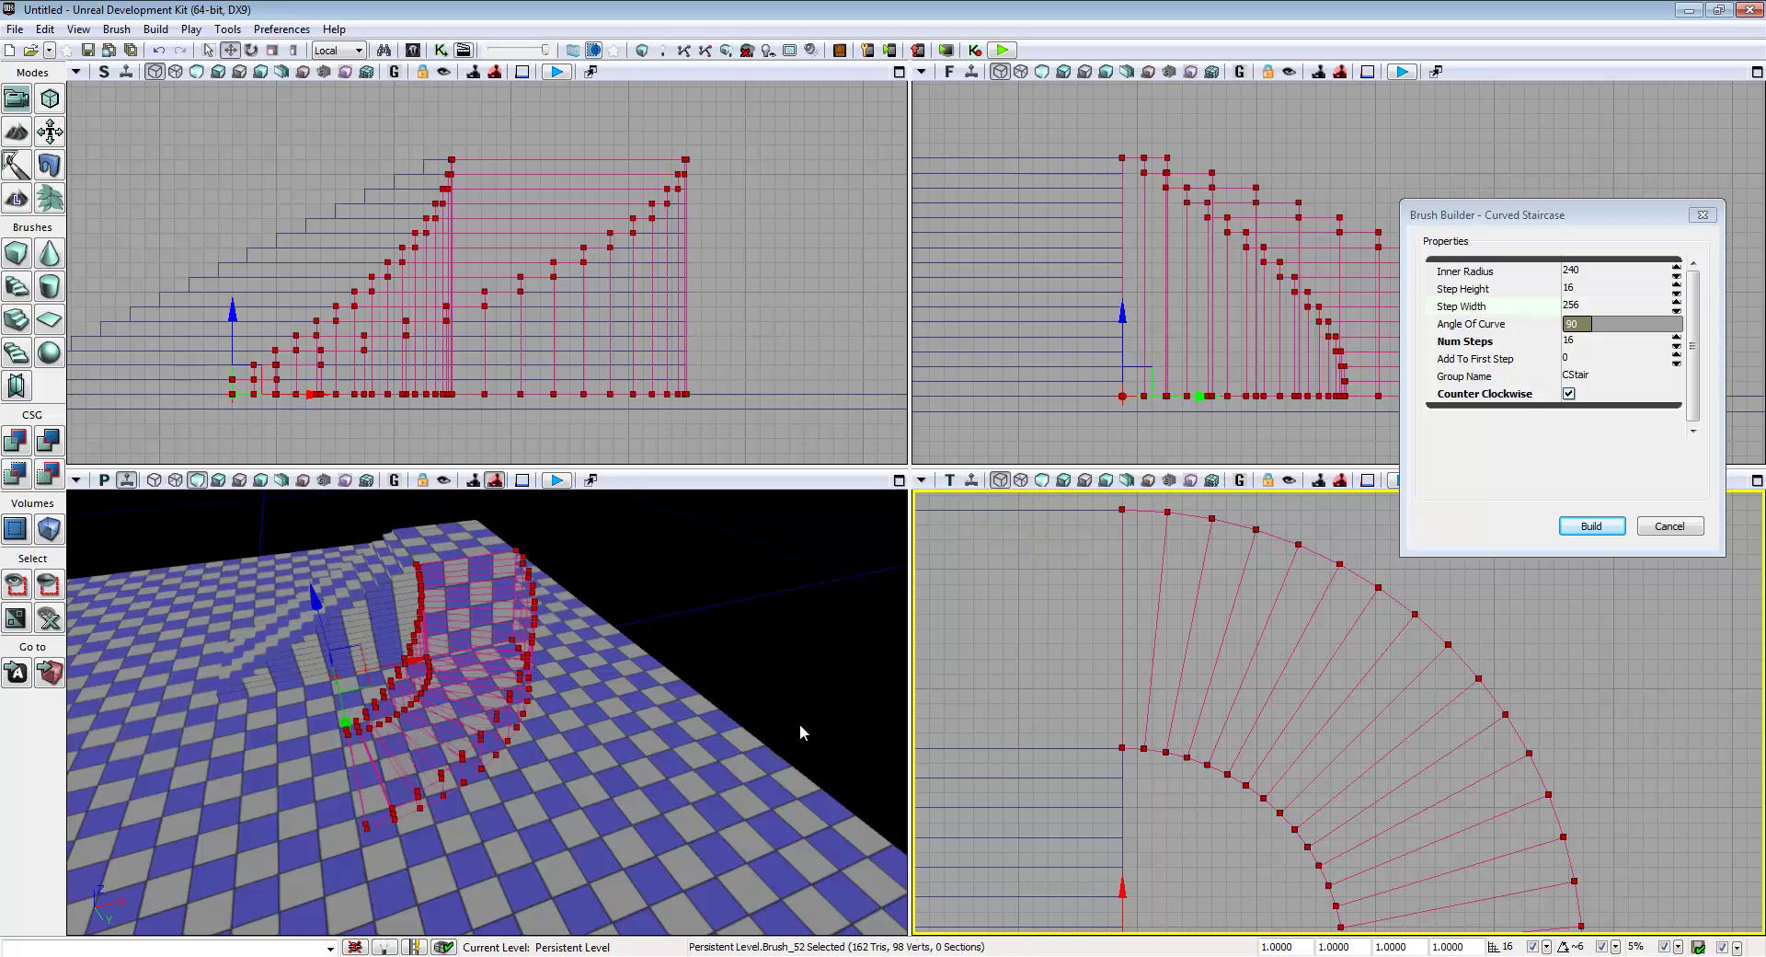
- Add the curved staircase to the level as solid geometry and clear the selection
right_drag(583, 731, 310, 550)
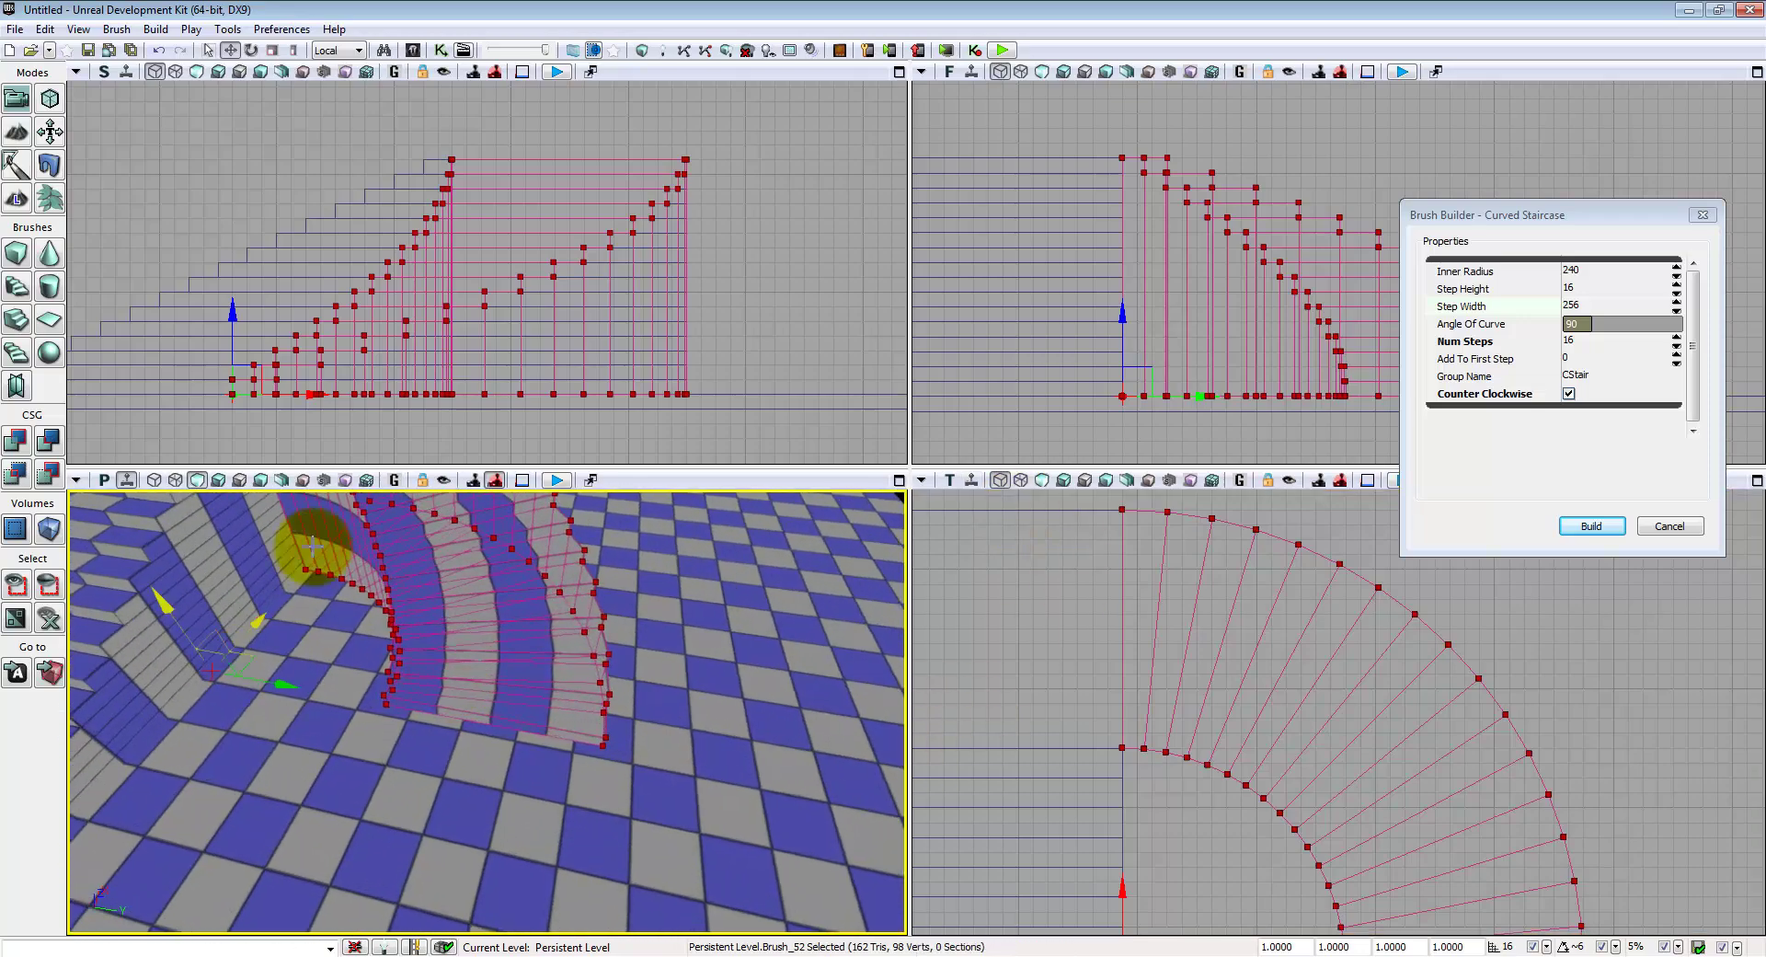
click(377, 732)
mouse_move(377, 732)
right_down()
mouse_move(583, 725)
mouse_move(367, 721)
mouse_move(368, 701)
mouse_move(600, 743)
right_up()
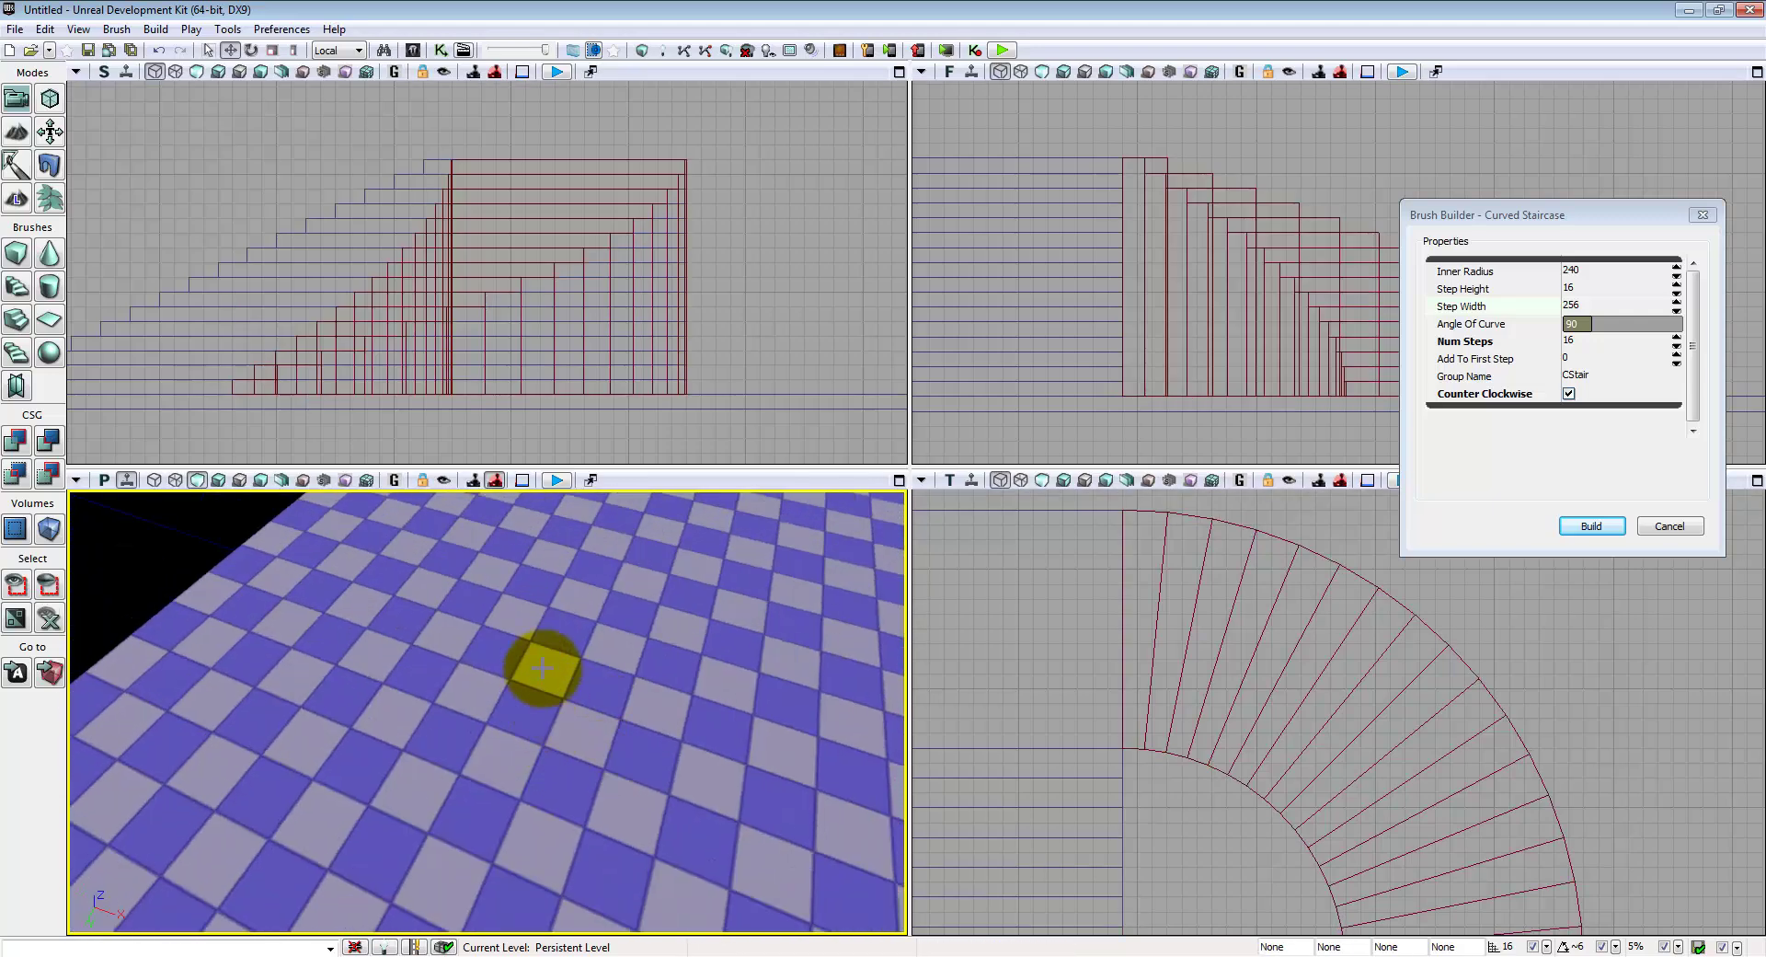
- Create a spiral staircase builder brush and set its inner radius to 64
click(18, 364)
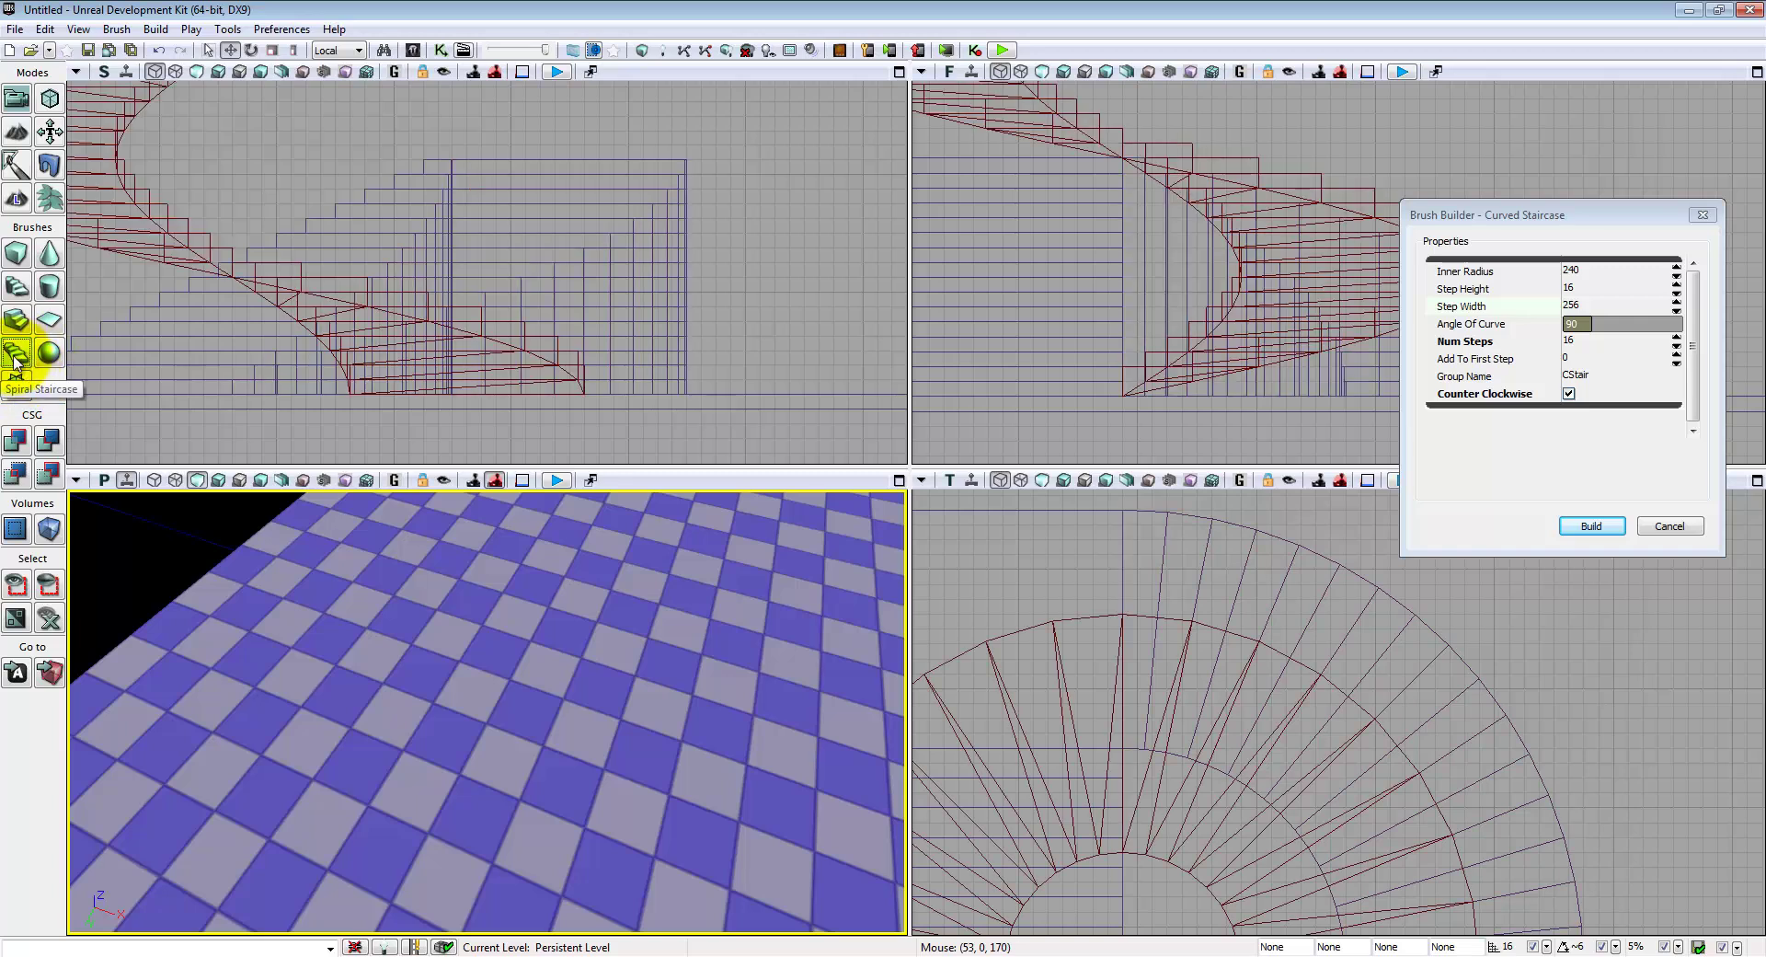
right_click(8, 364)
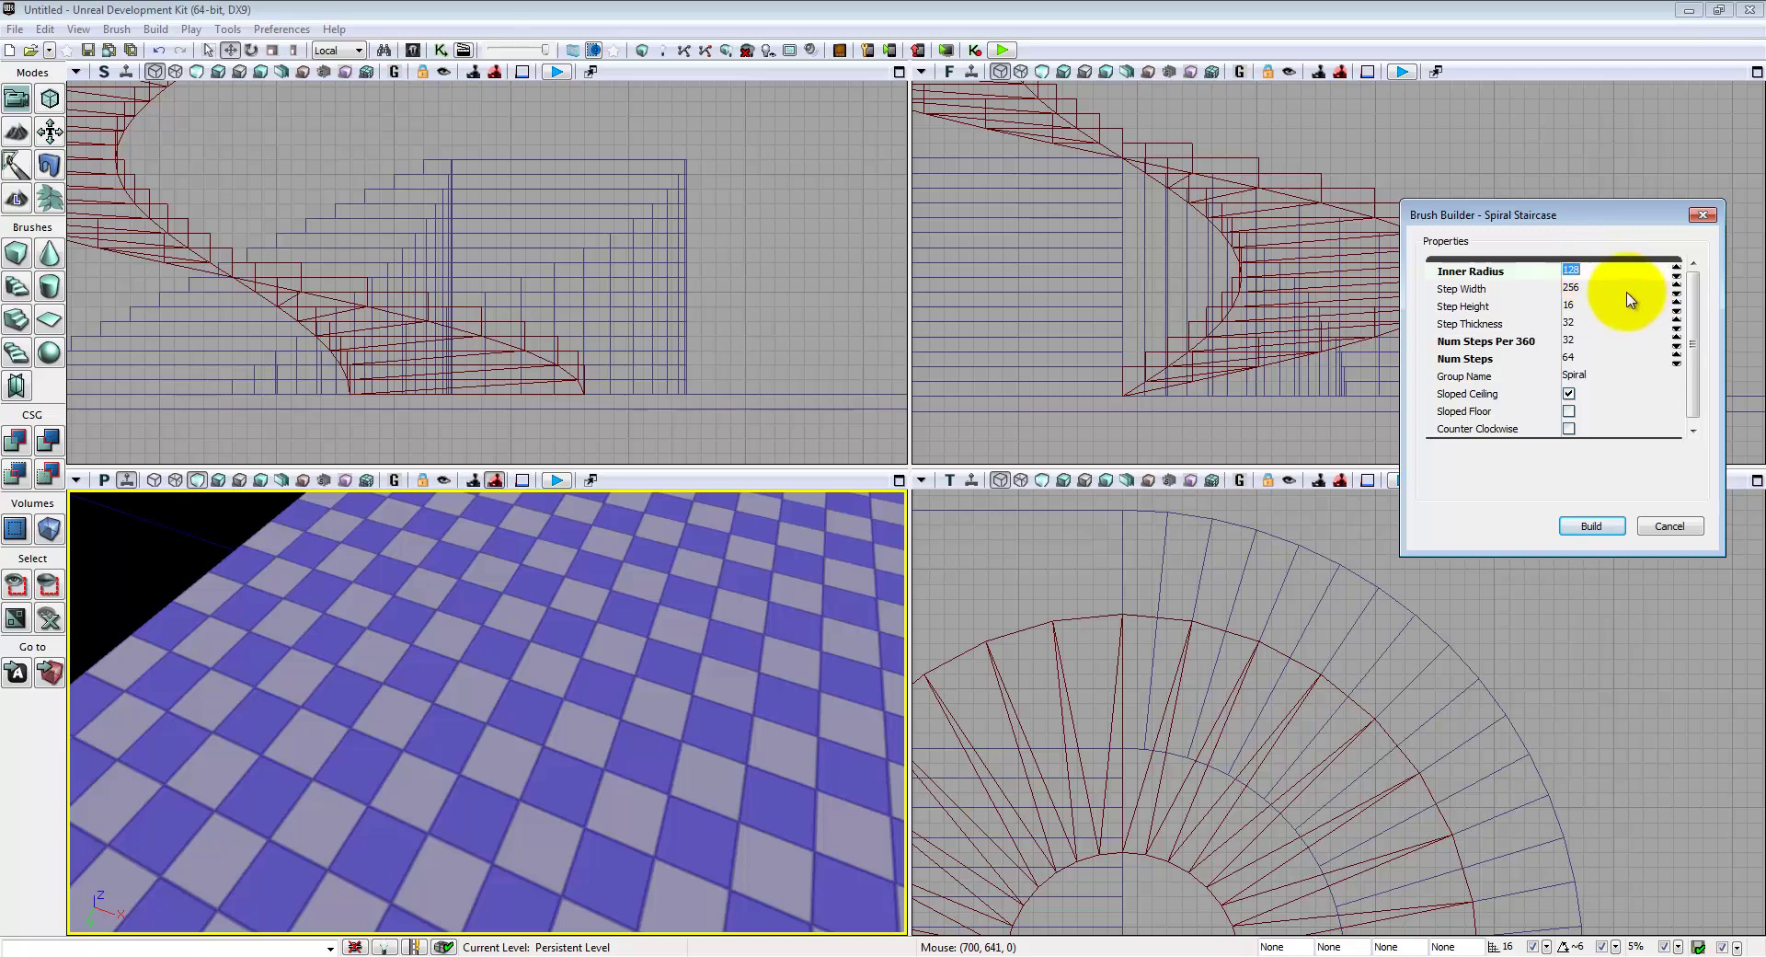
key(Tab)
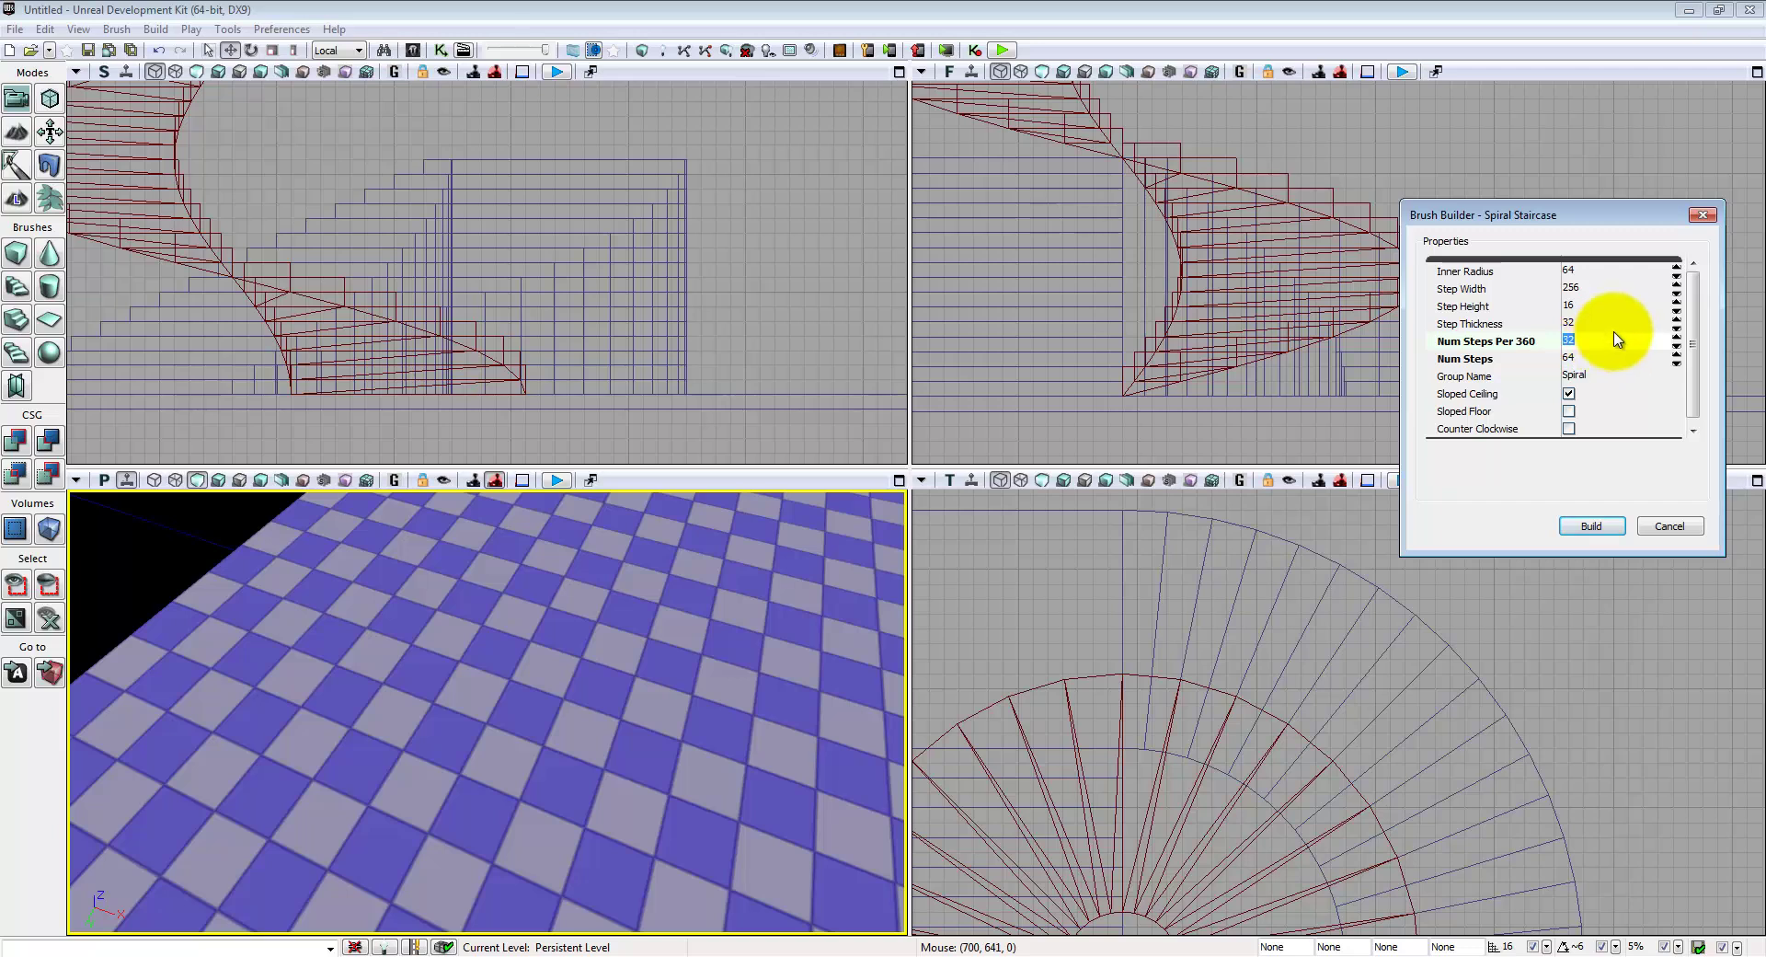
- Set the spiral staircase to 8 steps per 360 and 8 total steps, and rebuild the brush
text(8)
key(Tab)
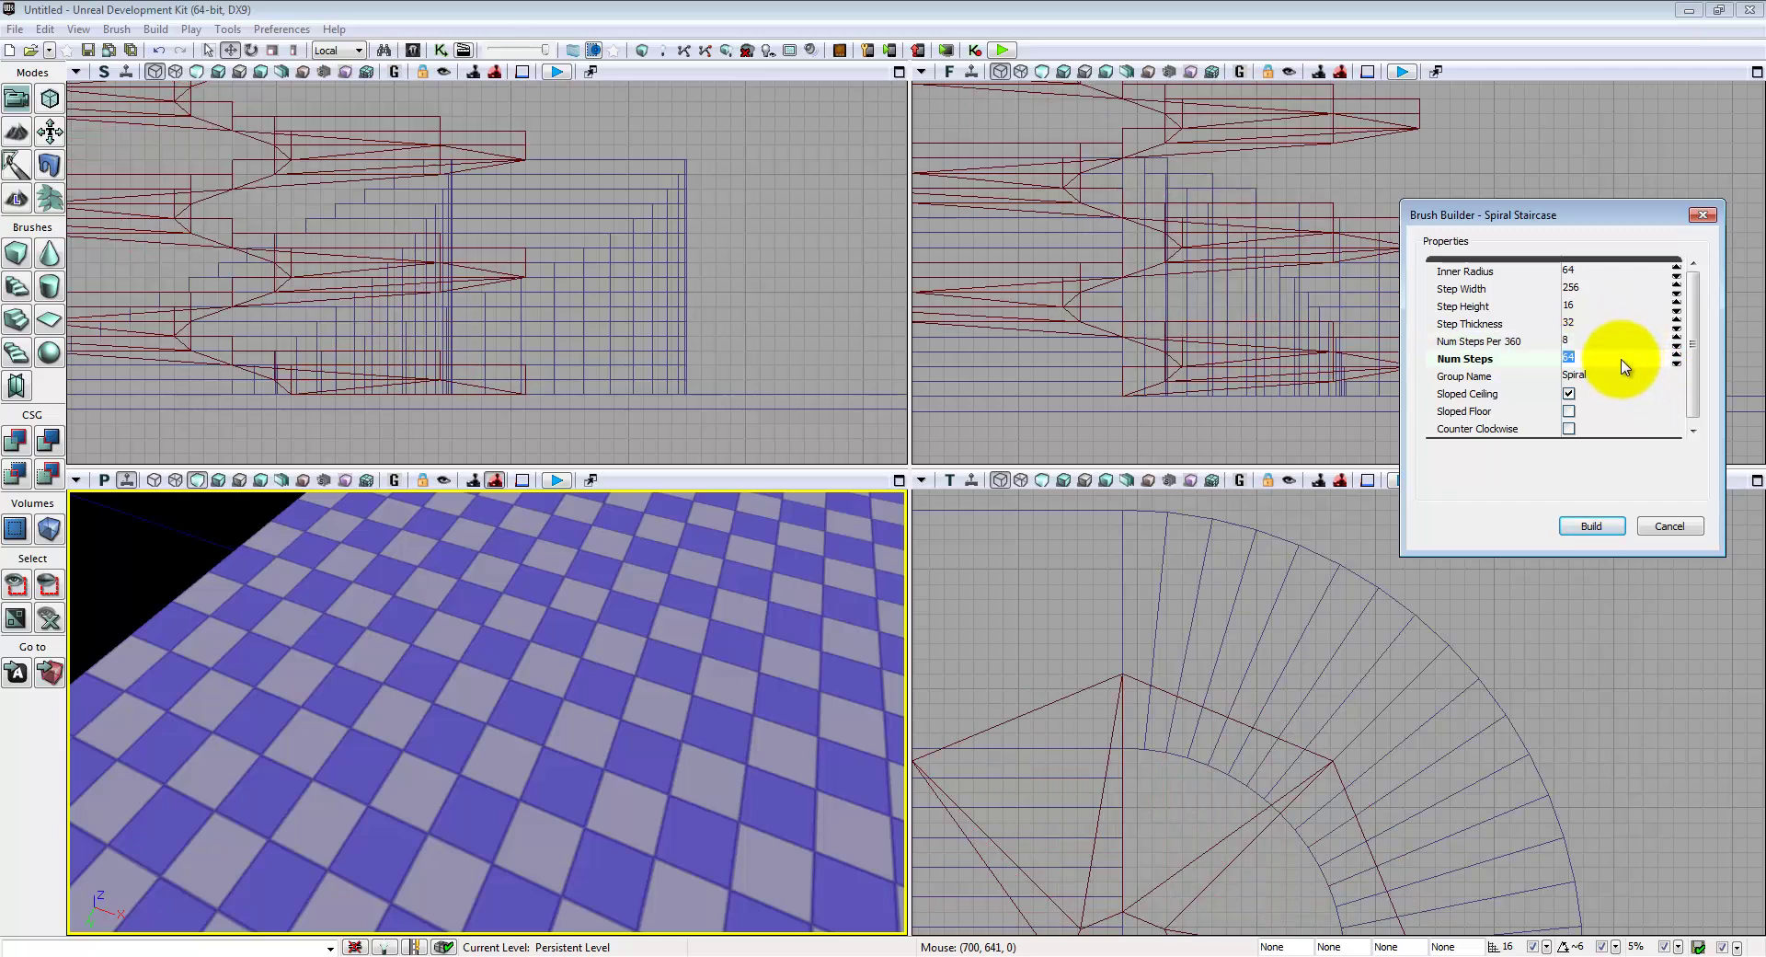
text(8)
click(1590, 525)
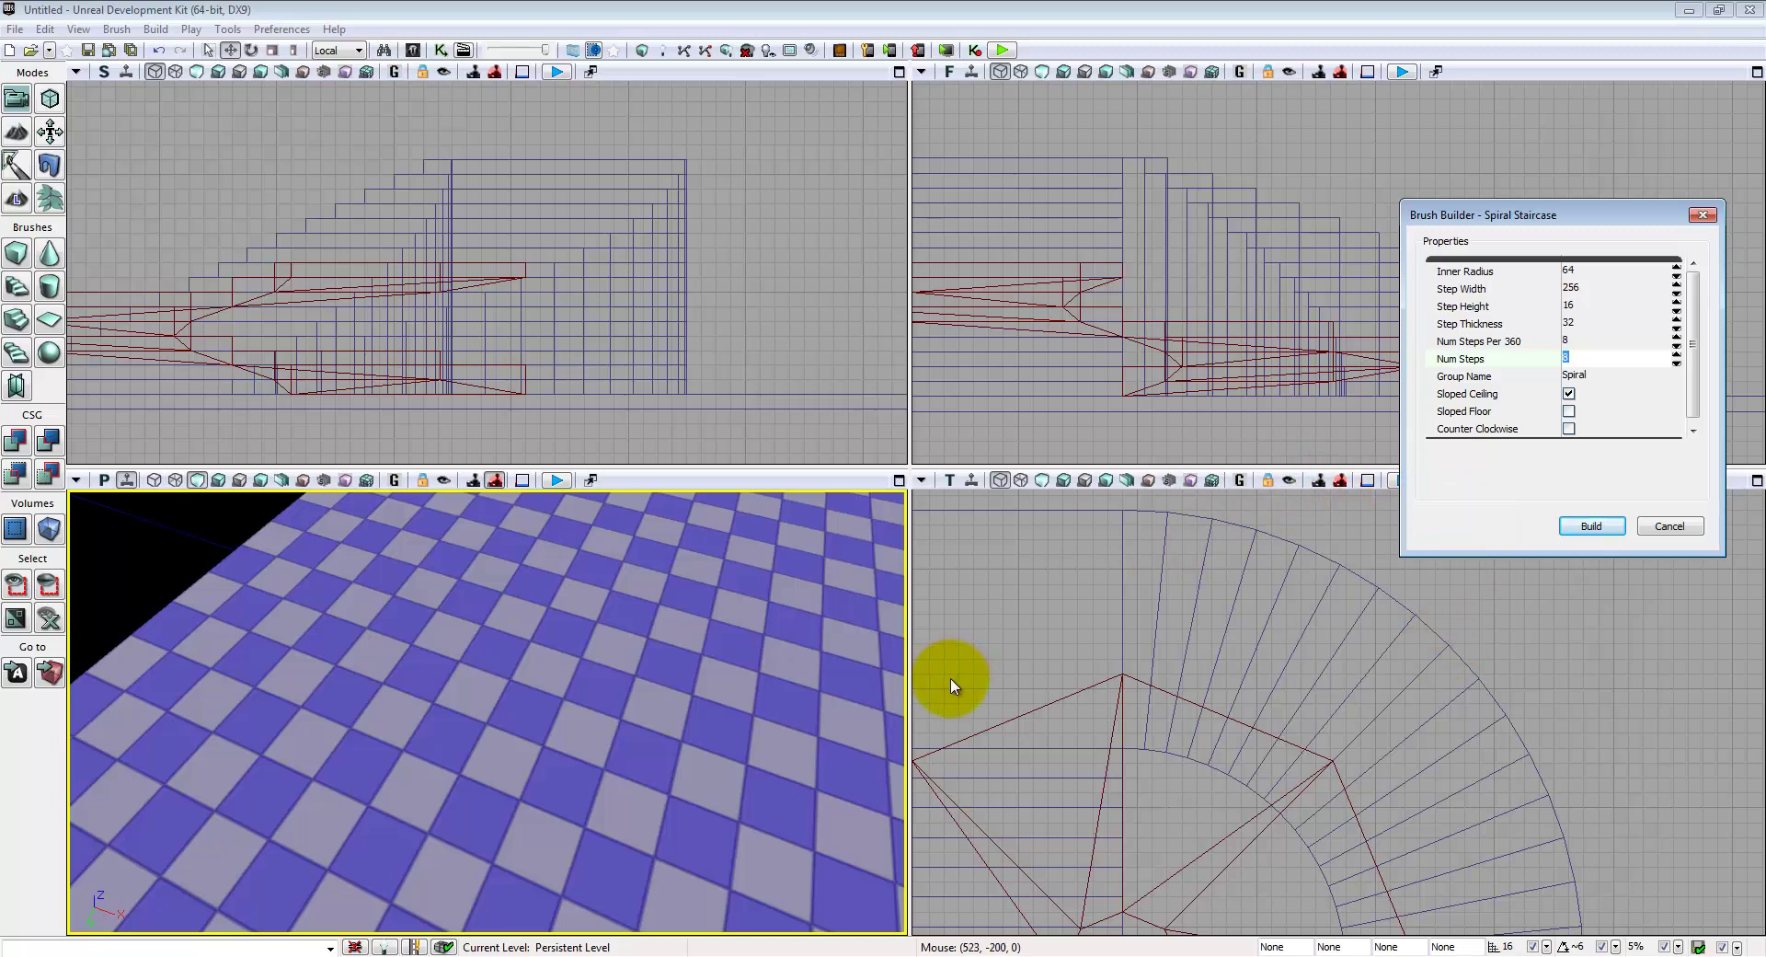
- Move the spiral staircase brush to the empty floor area away from the existing straight and curved stairs
drag(1083, 779, 1169, 587)
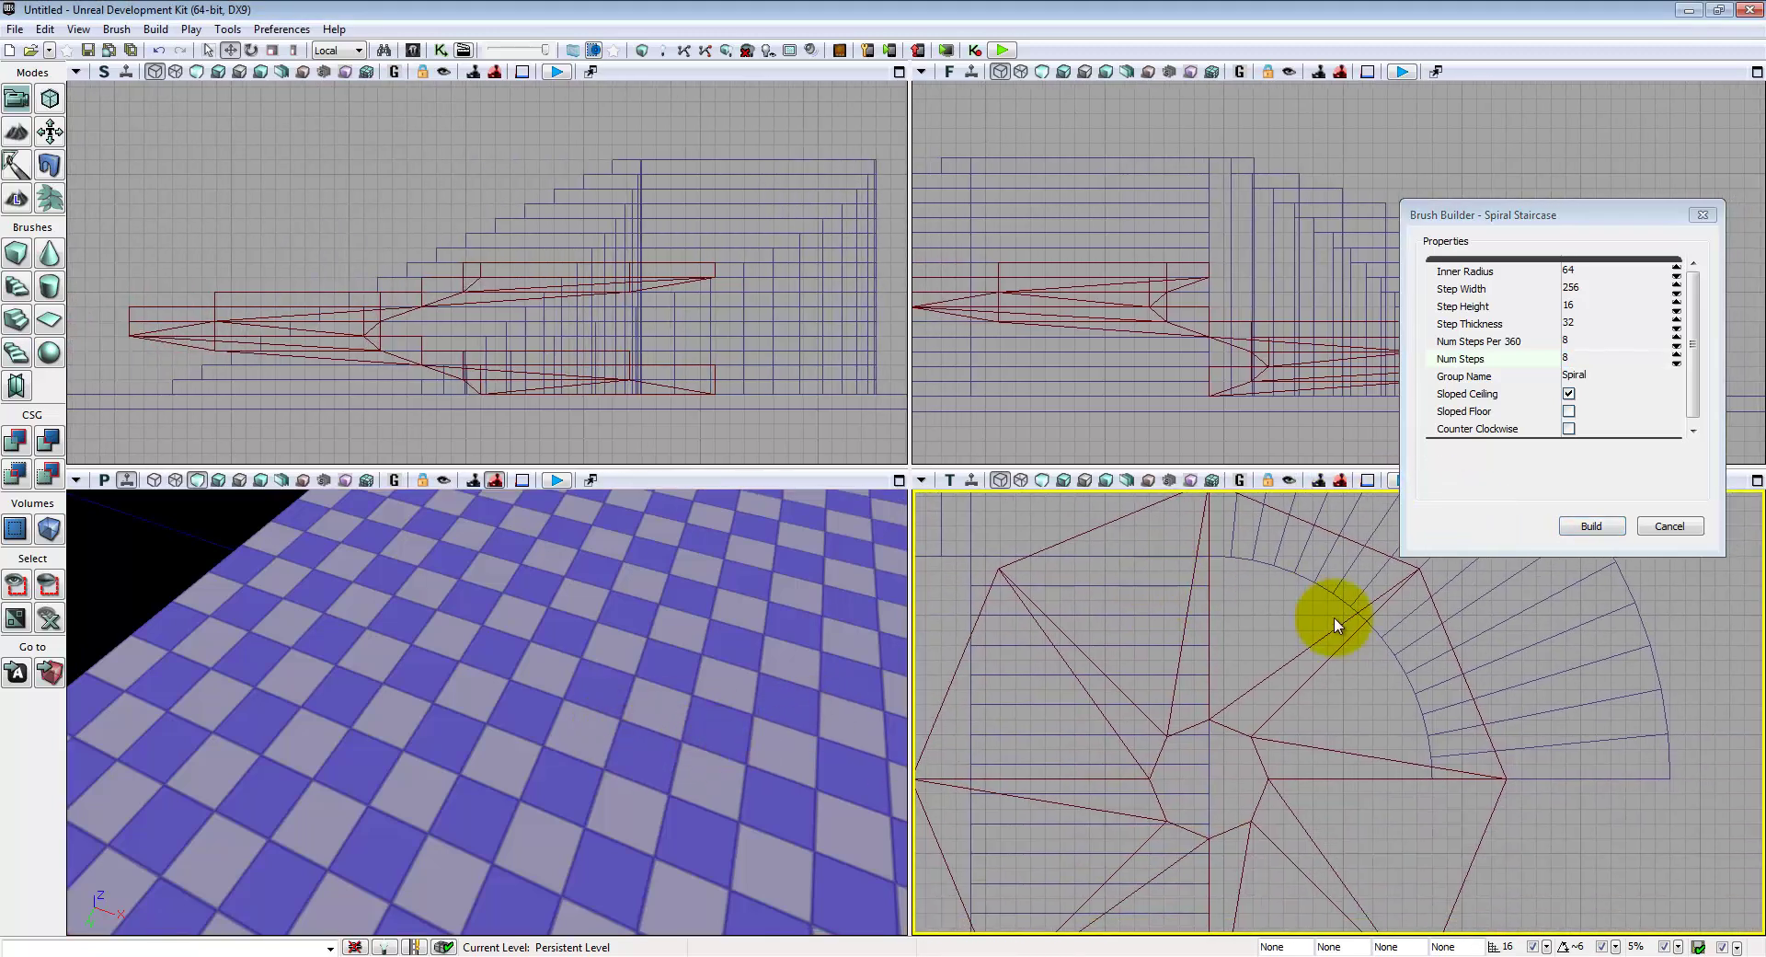
drag(1335, 619, 1340, 603)
scroll(1339, 716, down, 5)
drag(738, 299, 775, 567)
click(357, 373)
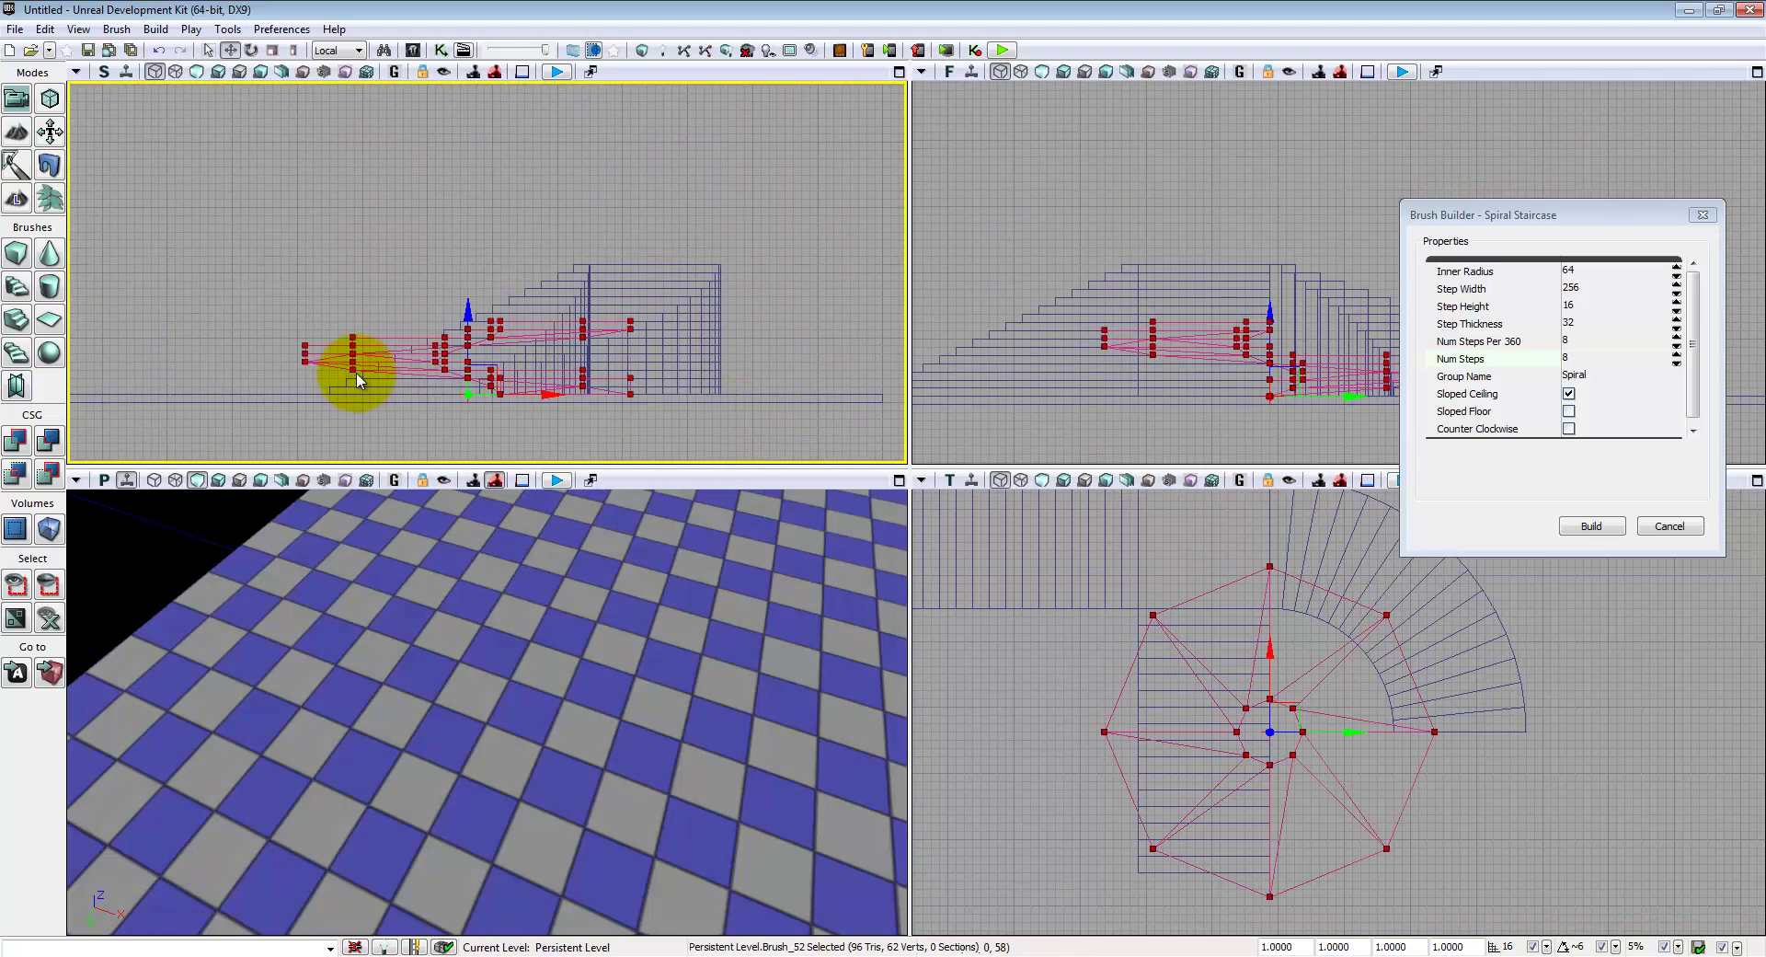
mouse_move(1334, 788)
mouse_down()
mouse_move(1378, 790)
mouse_move(1333, 564)
mouse_move(1245, 526)
mouse_move(1246, 654)
mouse_move(1247, 599)
mouse_move(1122, 789)
mouse_move(1089, 789)
mouse_move(1256, 626)
mouse_move(1151, 680)
mouse_up()
scroll(1377, 790, down, 5)
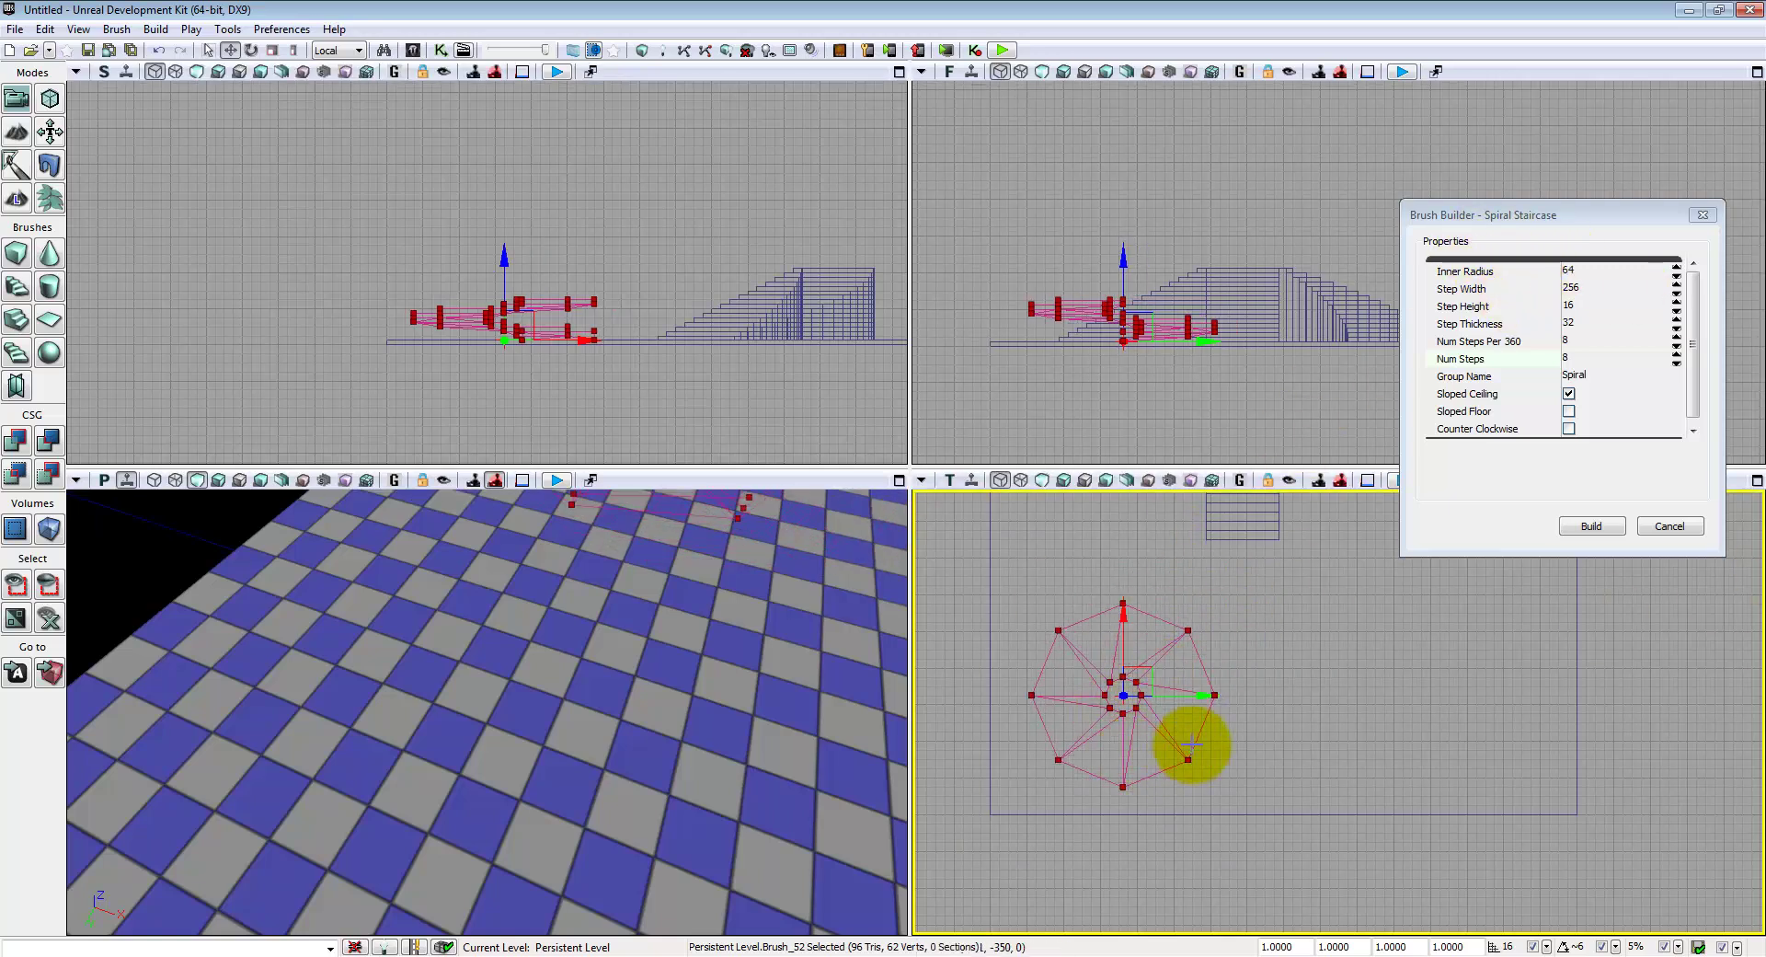
scroll(1182, 740, up, 5)
drag(1243, 710, 1514, 798)
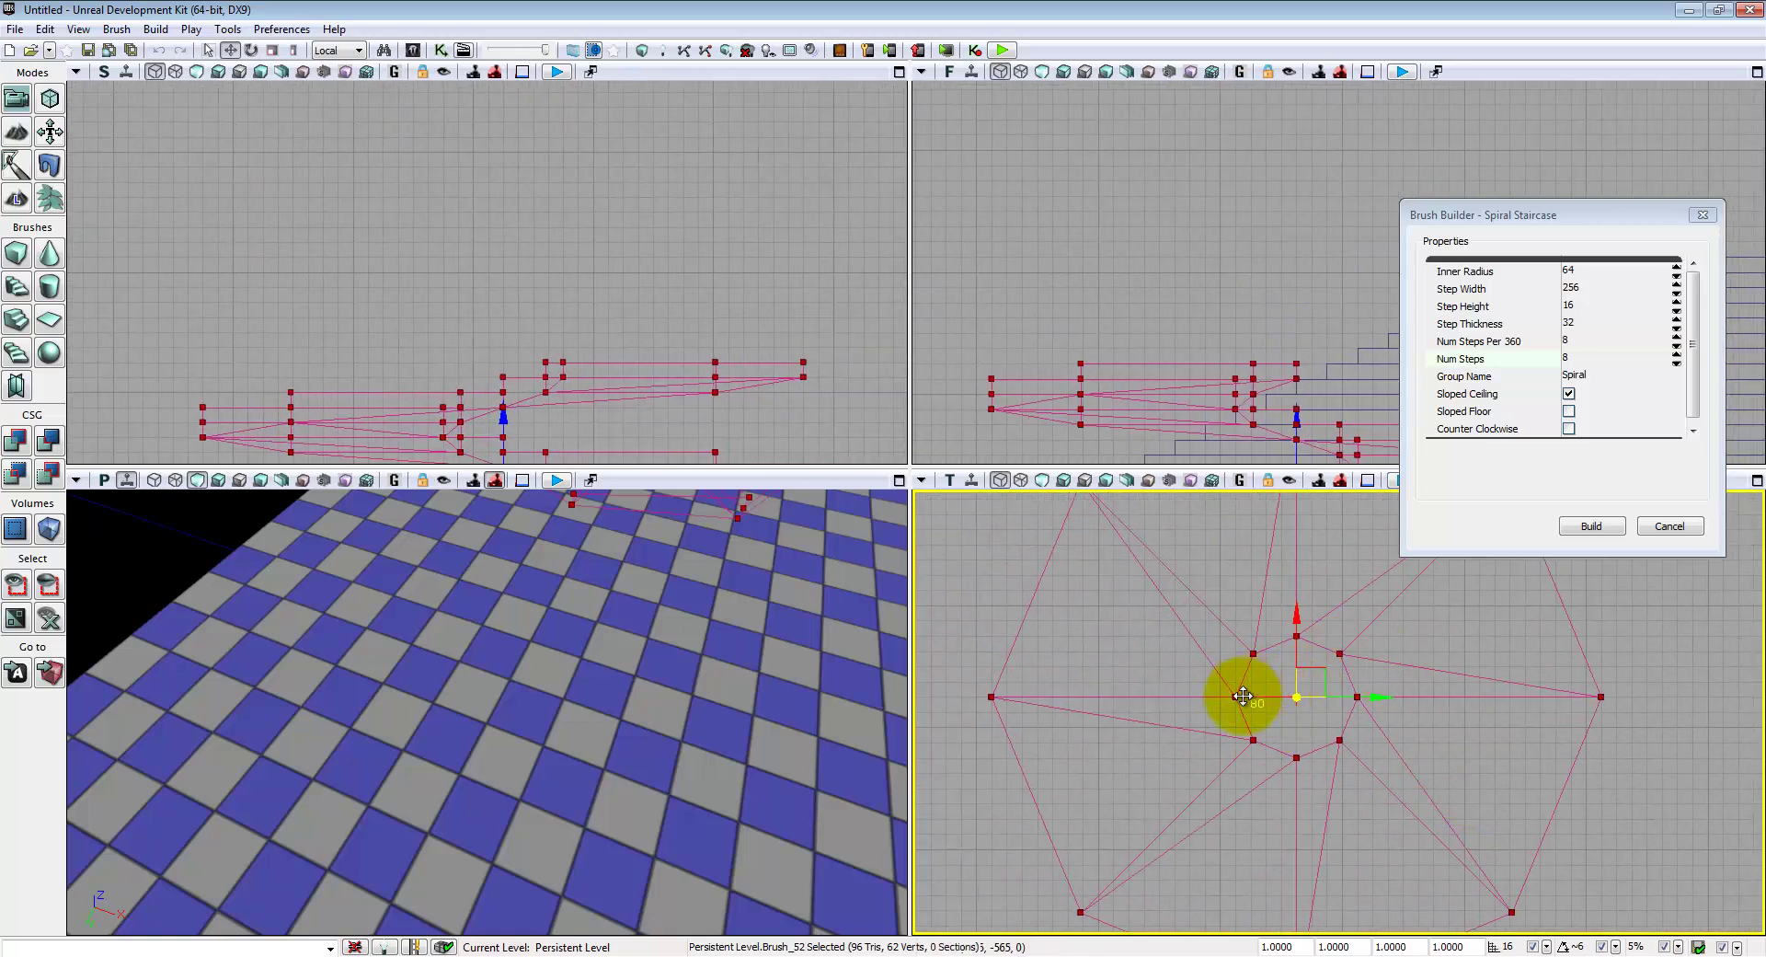
- Measure the spiral's inner radius in the top view, set the inner radius to 128 and rebuild the brush
middle_drag(1243, 696, 1237, 696)
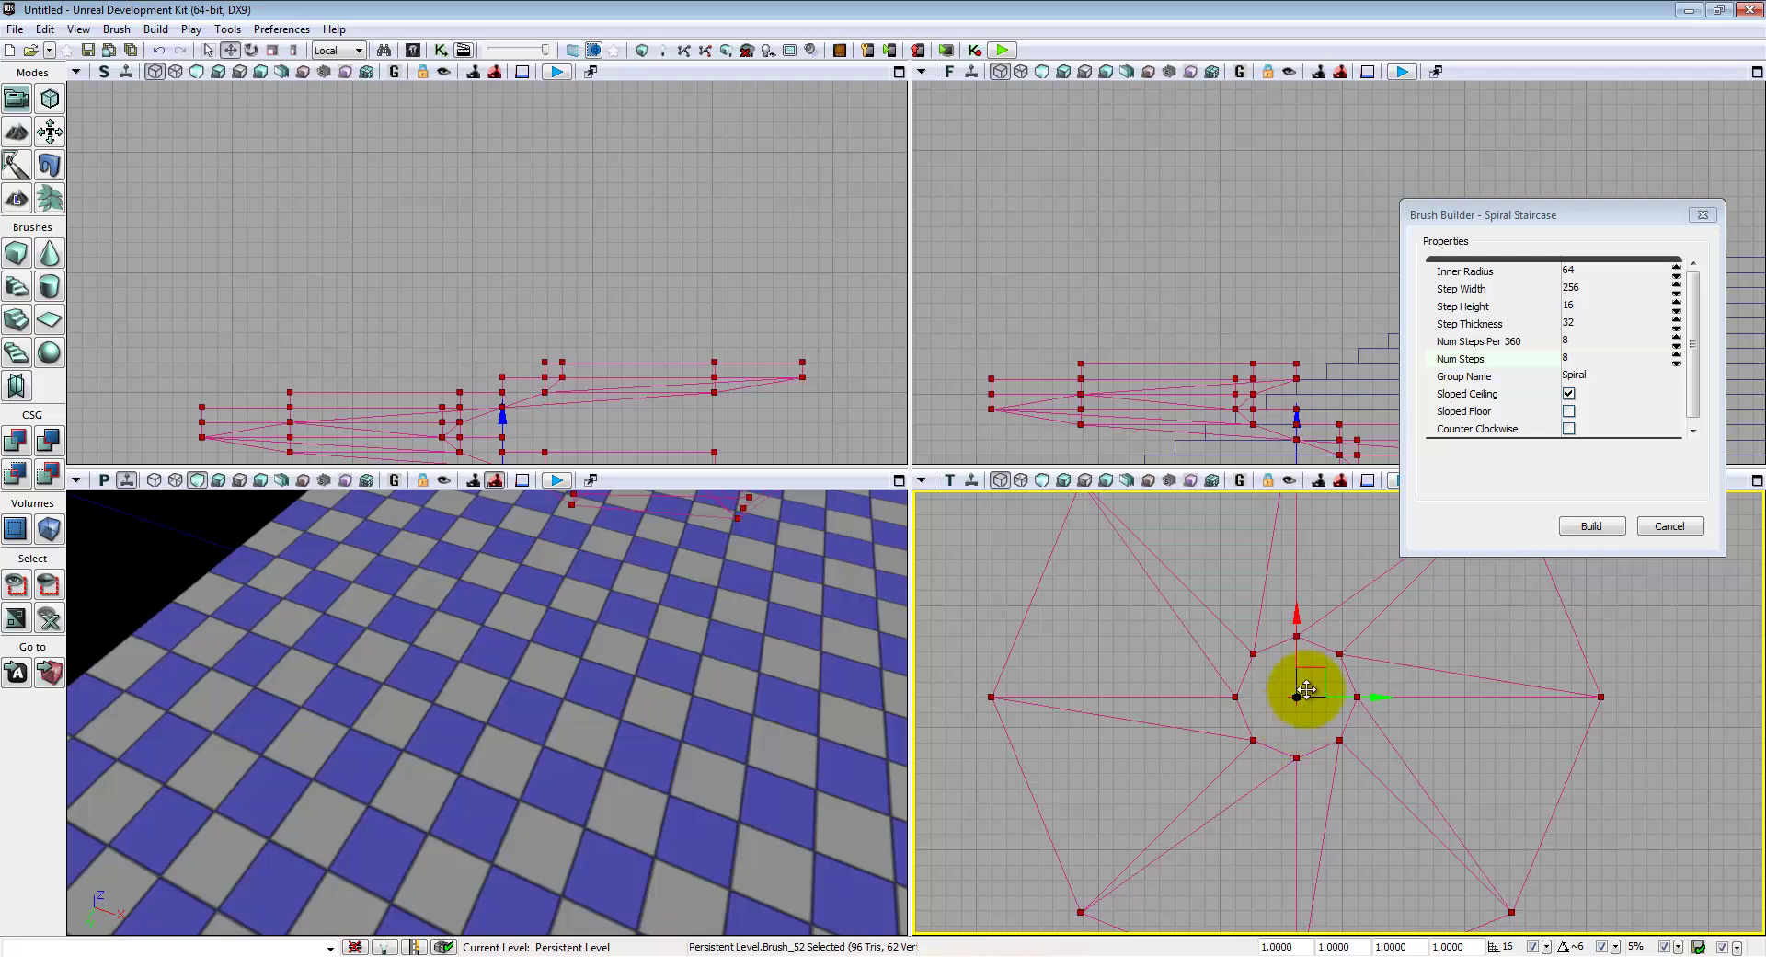
click(1603, 273)
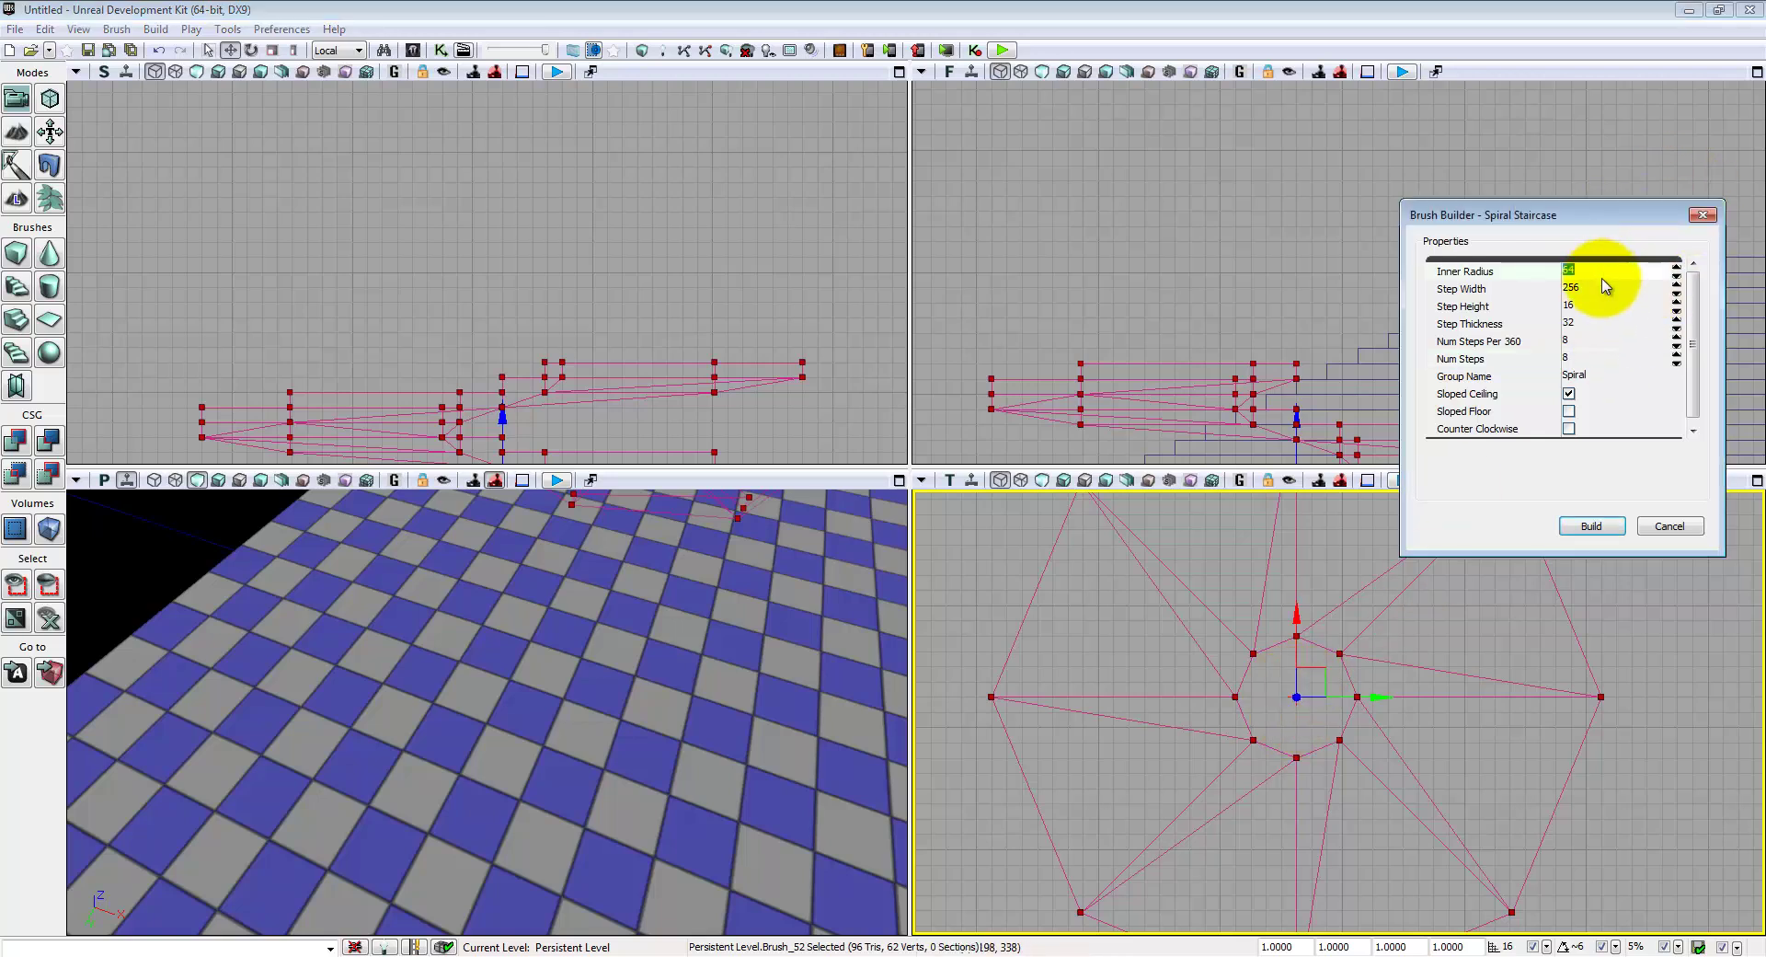
text(128)
click(1592, 525)
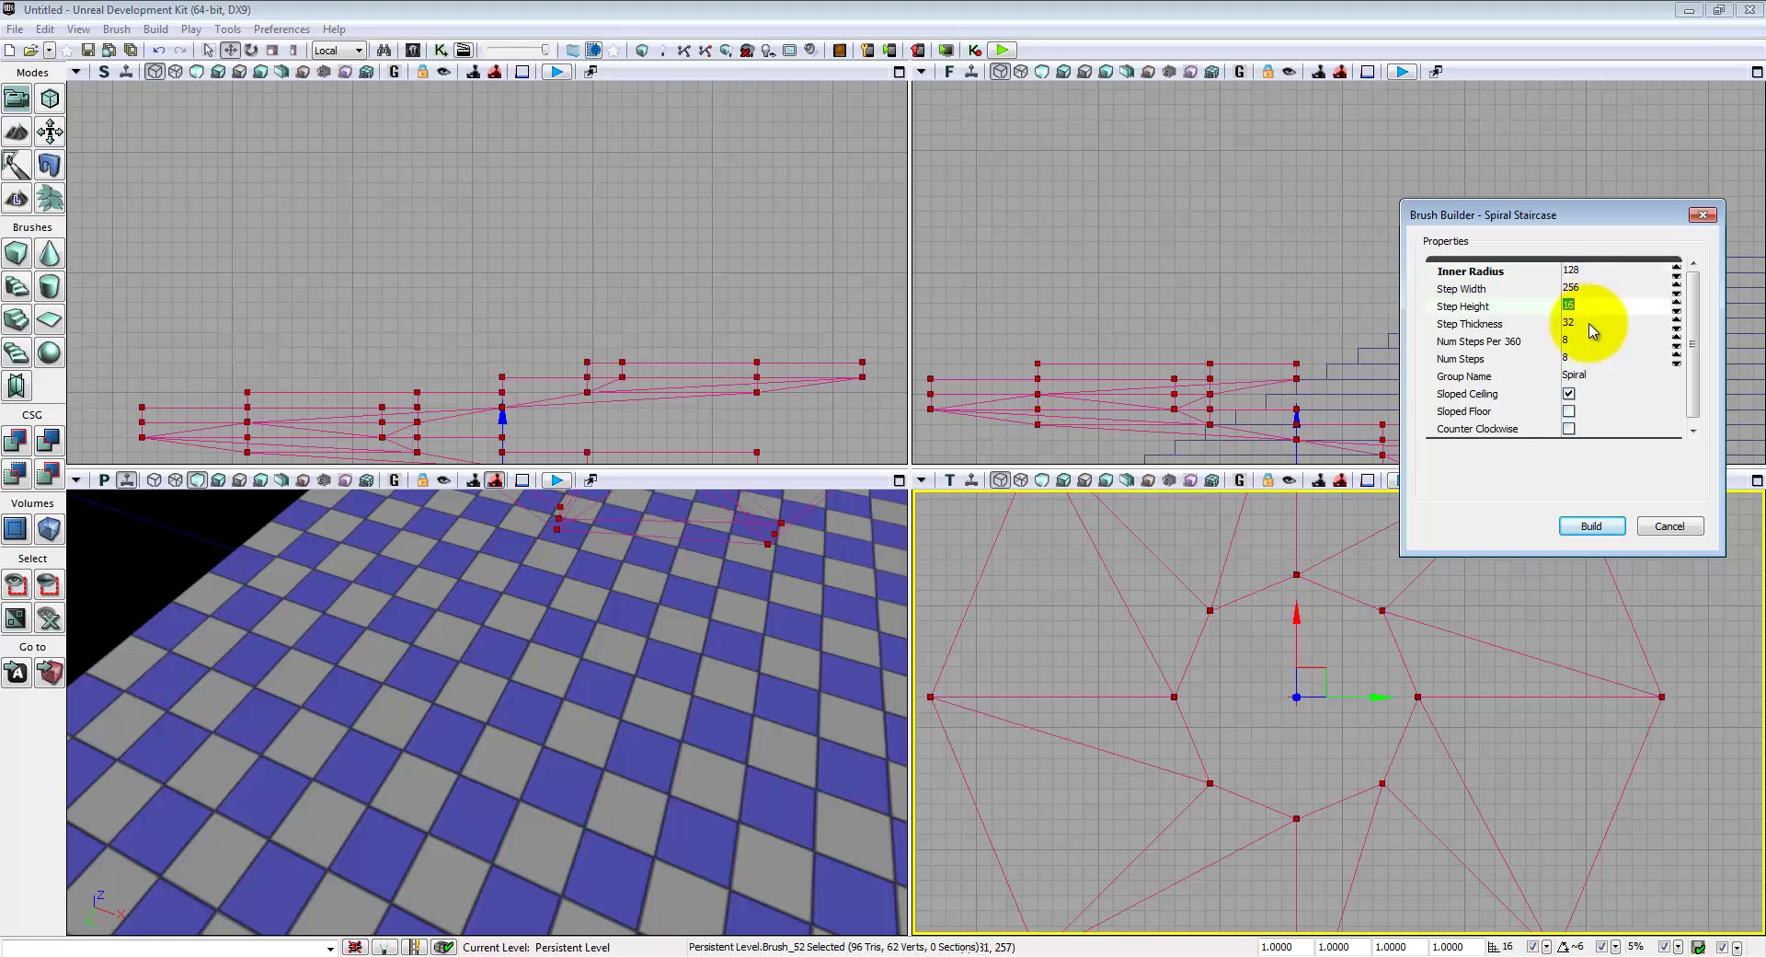
- Lower the spiral staircase brush along the Z axis so its first step sinks to the bottom of the floor slab
drag(1128, 350, 1132, 333)
drag(1113, 255, 815, 119)
mouse_move(551, 786)
right_down()
mouse_move(649, 557)
mouse_move(505, 623)
mouse_move(217, 662)
mouse_move(40, 721)
mouse_move(62, 736)
mouse_move(83, 651)
mouse_move(583, 809)
mouse_move(757, 774)
mouse_move(593, 619)
right_up()
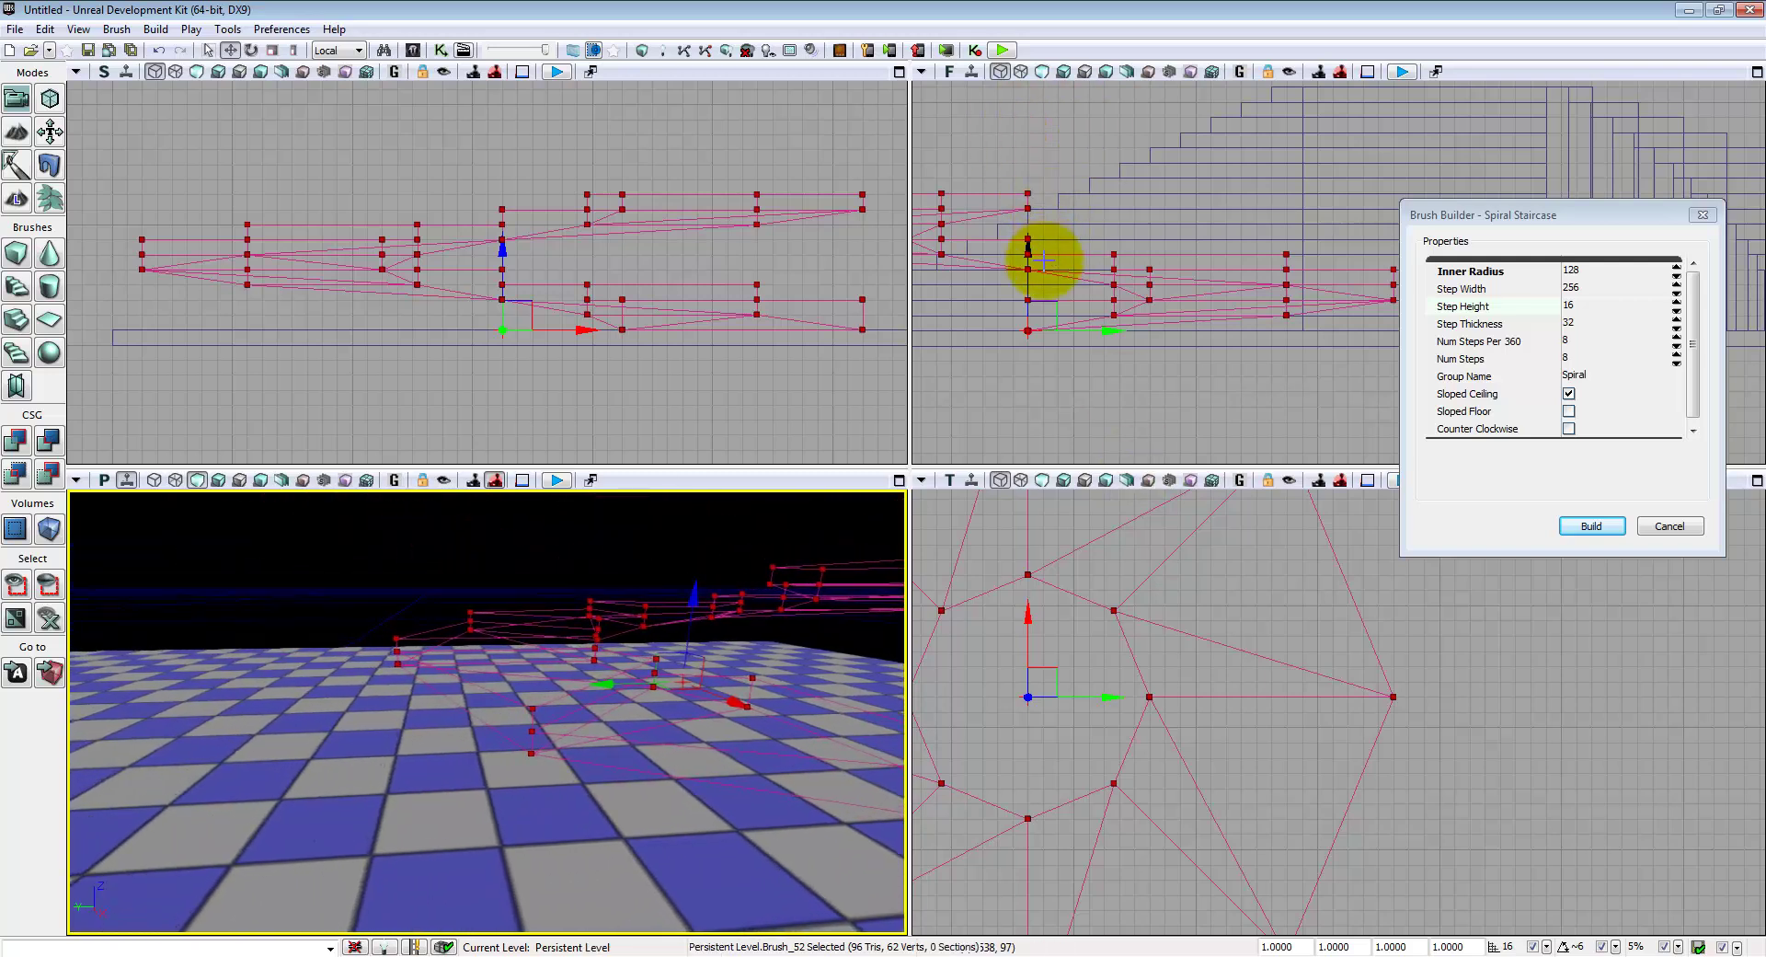
drag(1027, 256, 1024, 258)
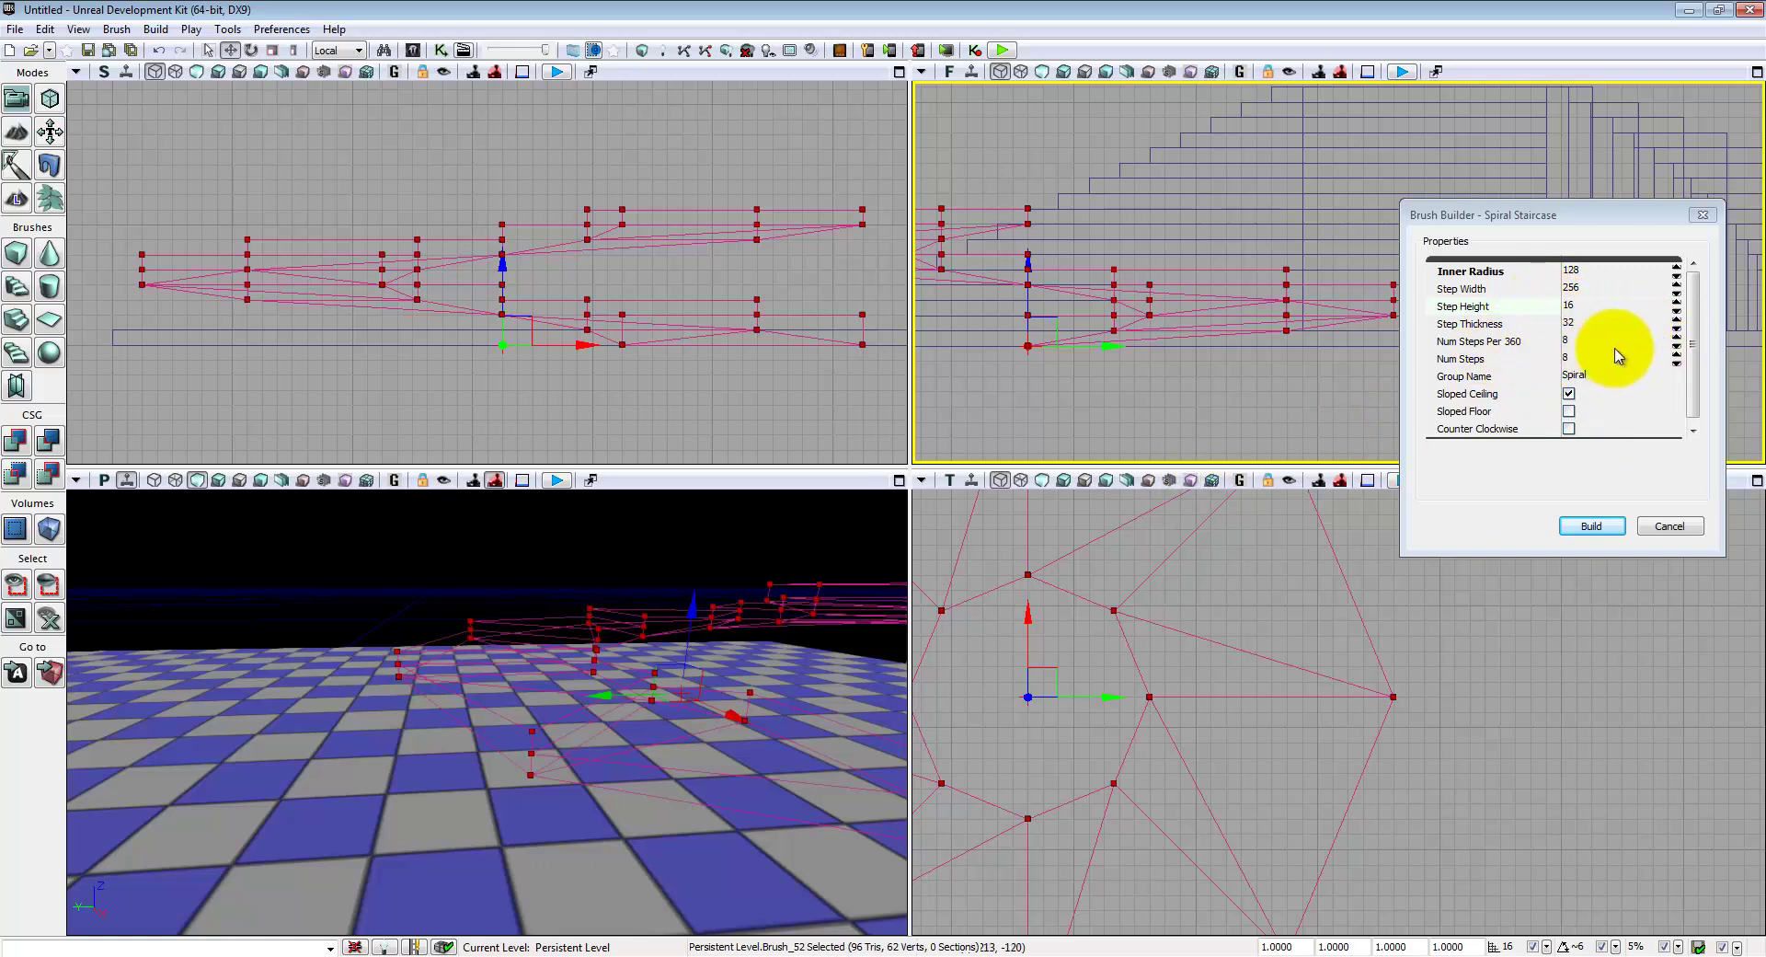
drag(791, 676, 818, 650)
- Set the spiral's total number of steps to 32, rebuild the brush and measure the vertical clearance between turns
click(1591, 359)
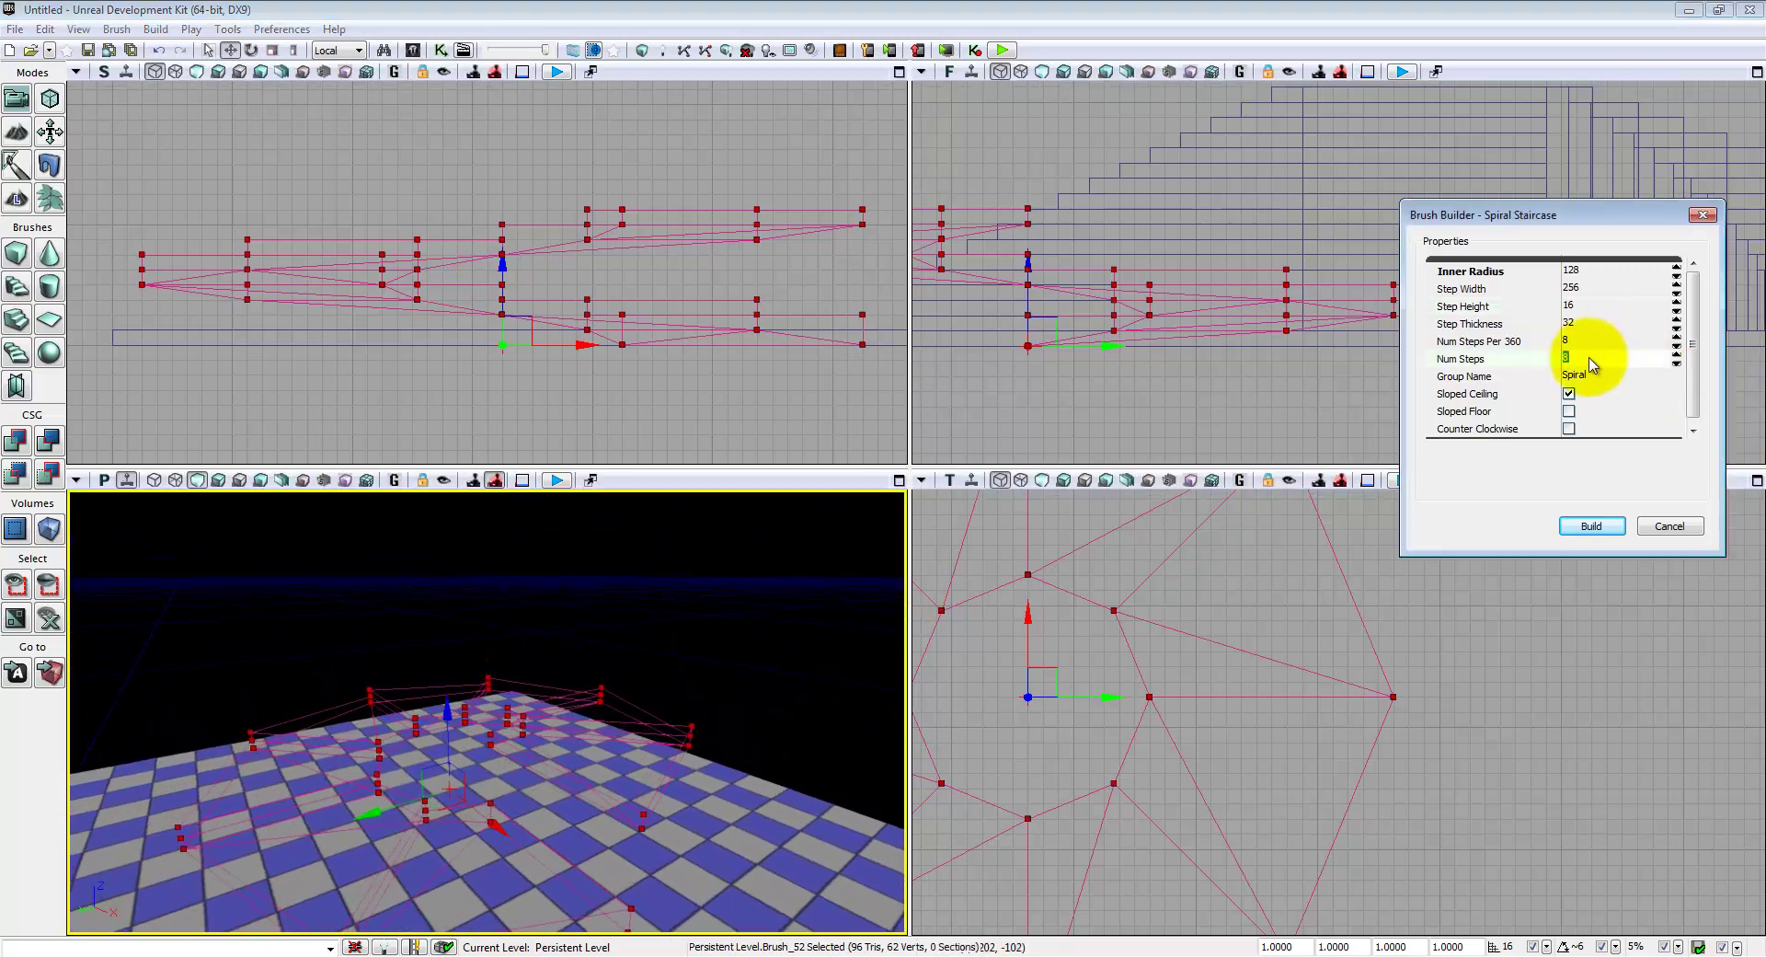
text(32)
click(1592, 525)
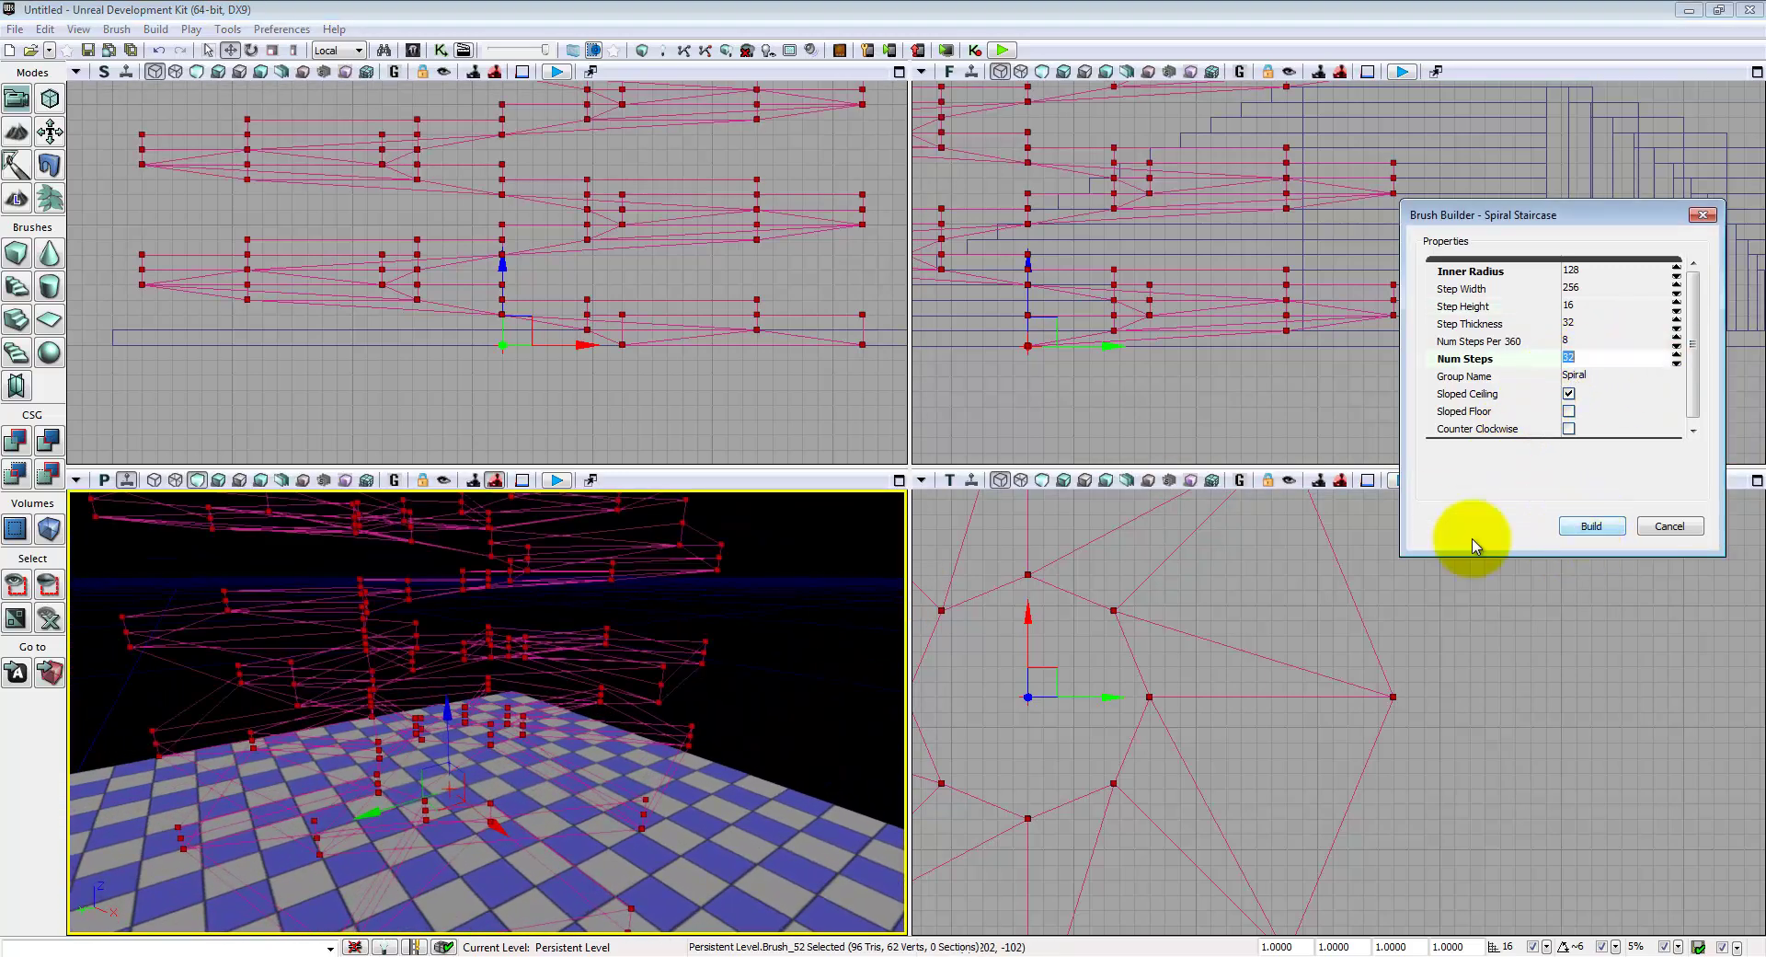
right_drag(544, 651, 317, 588)
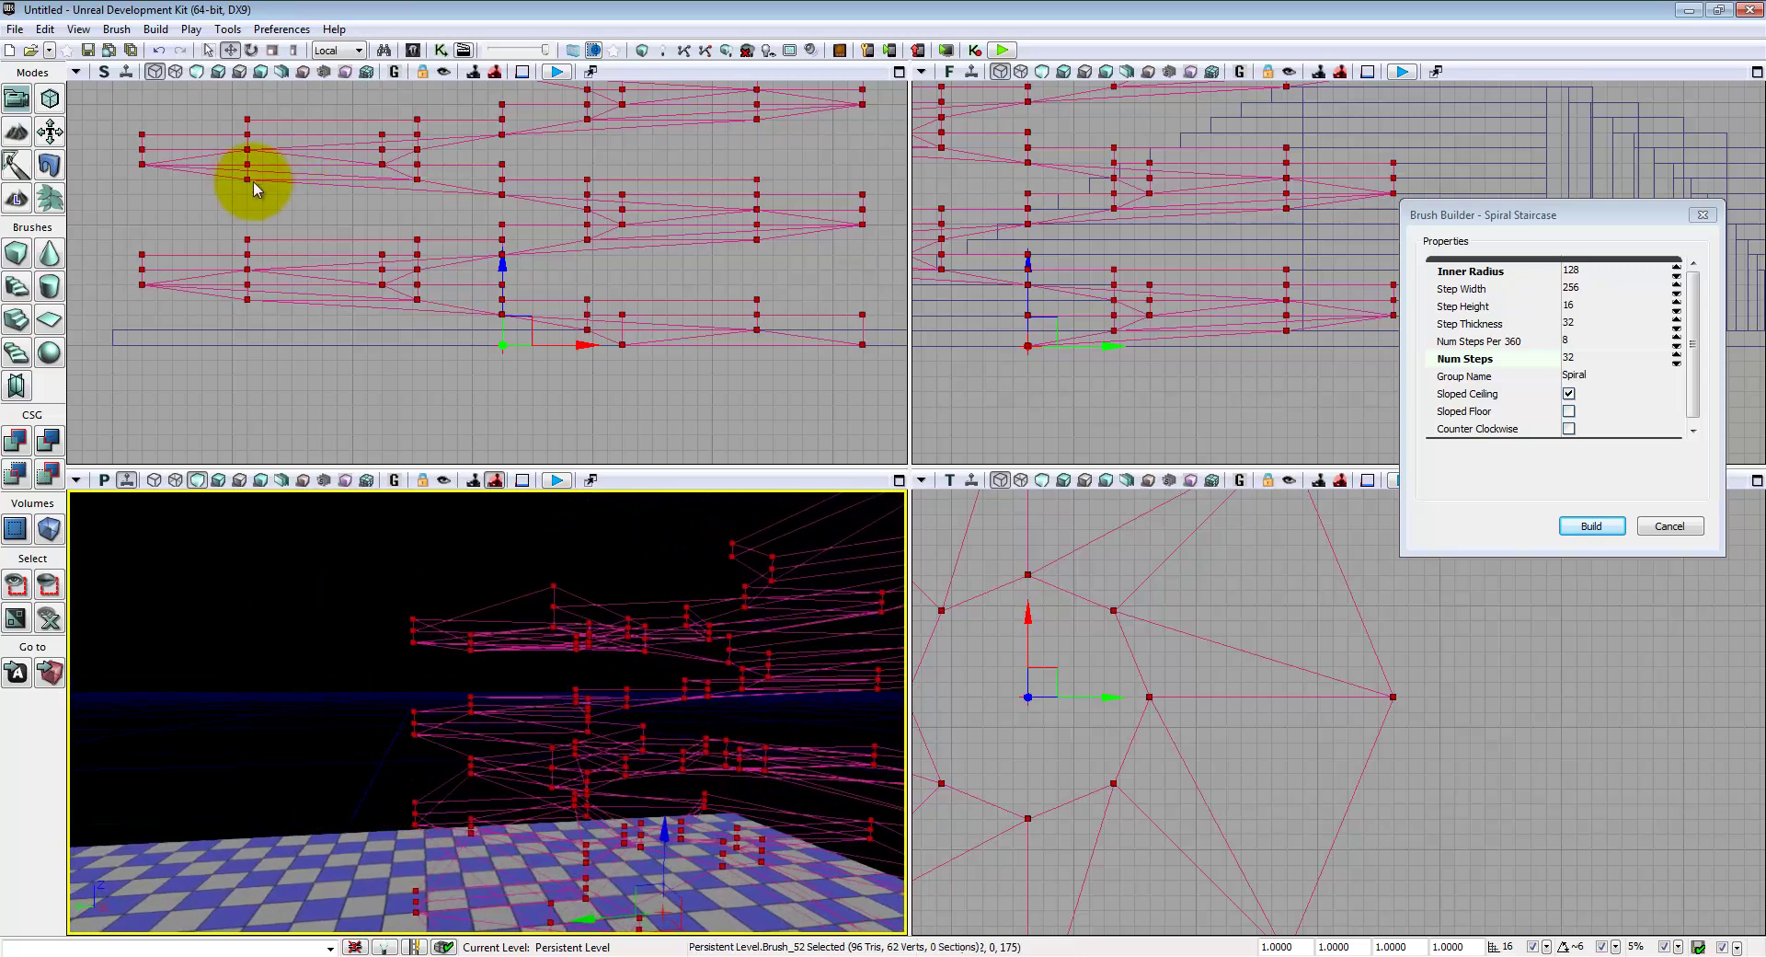
middle_drag(271, 185, 277, 223)
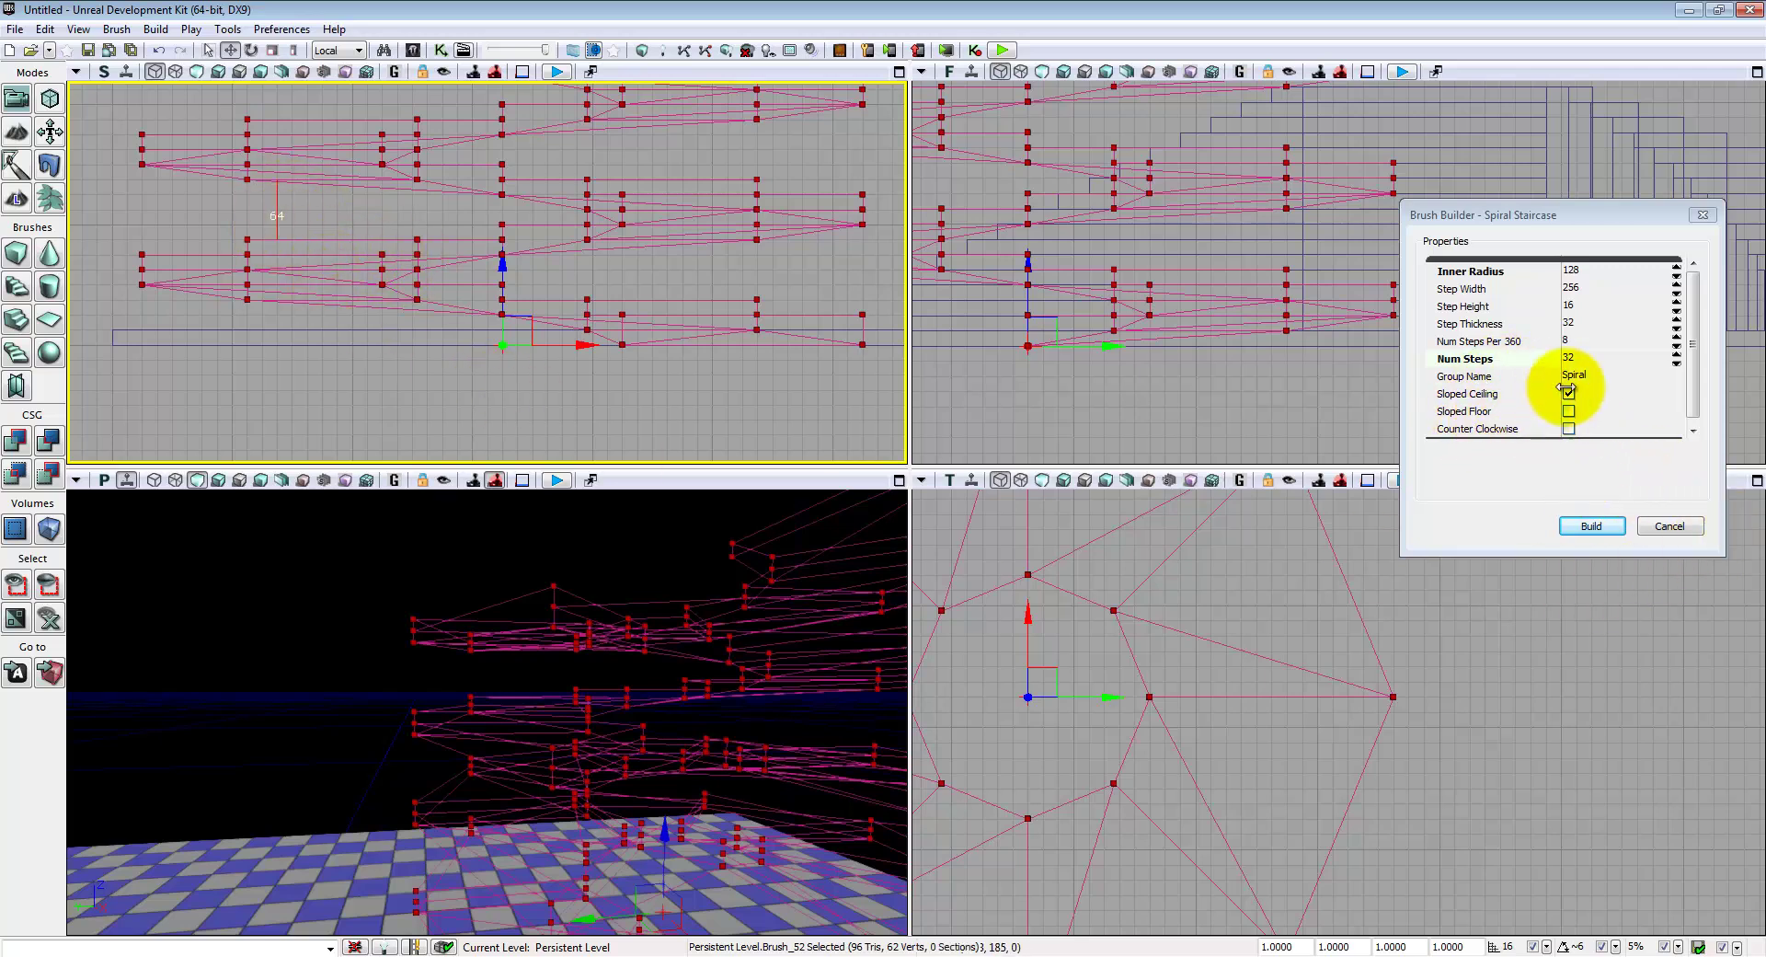
- Set the spiral staircase to 16 steps per 360 and rebuild the brush
click(1605, 342)
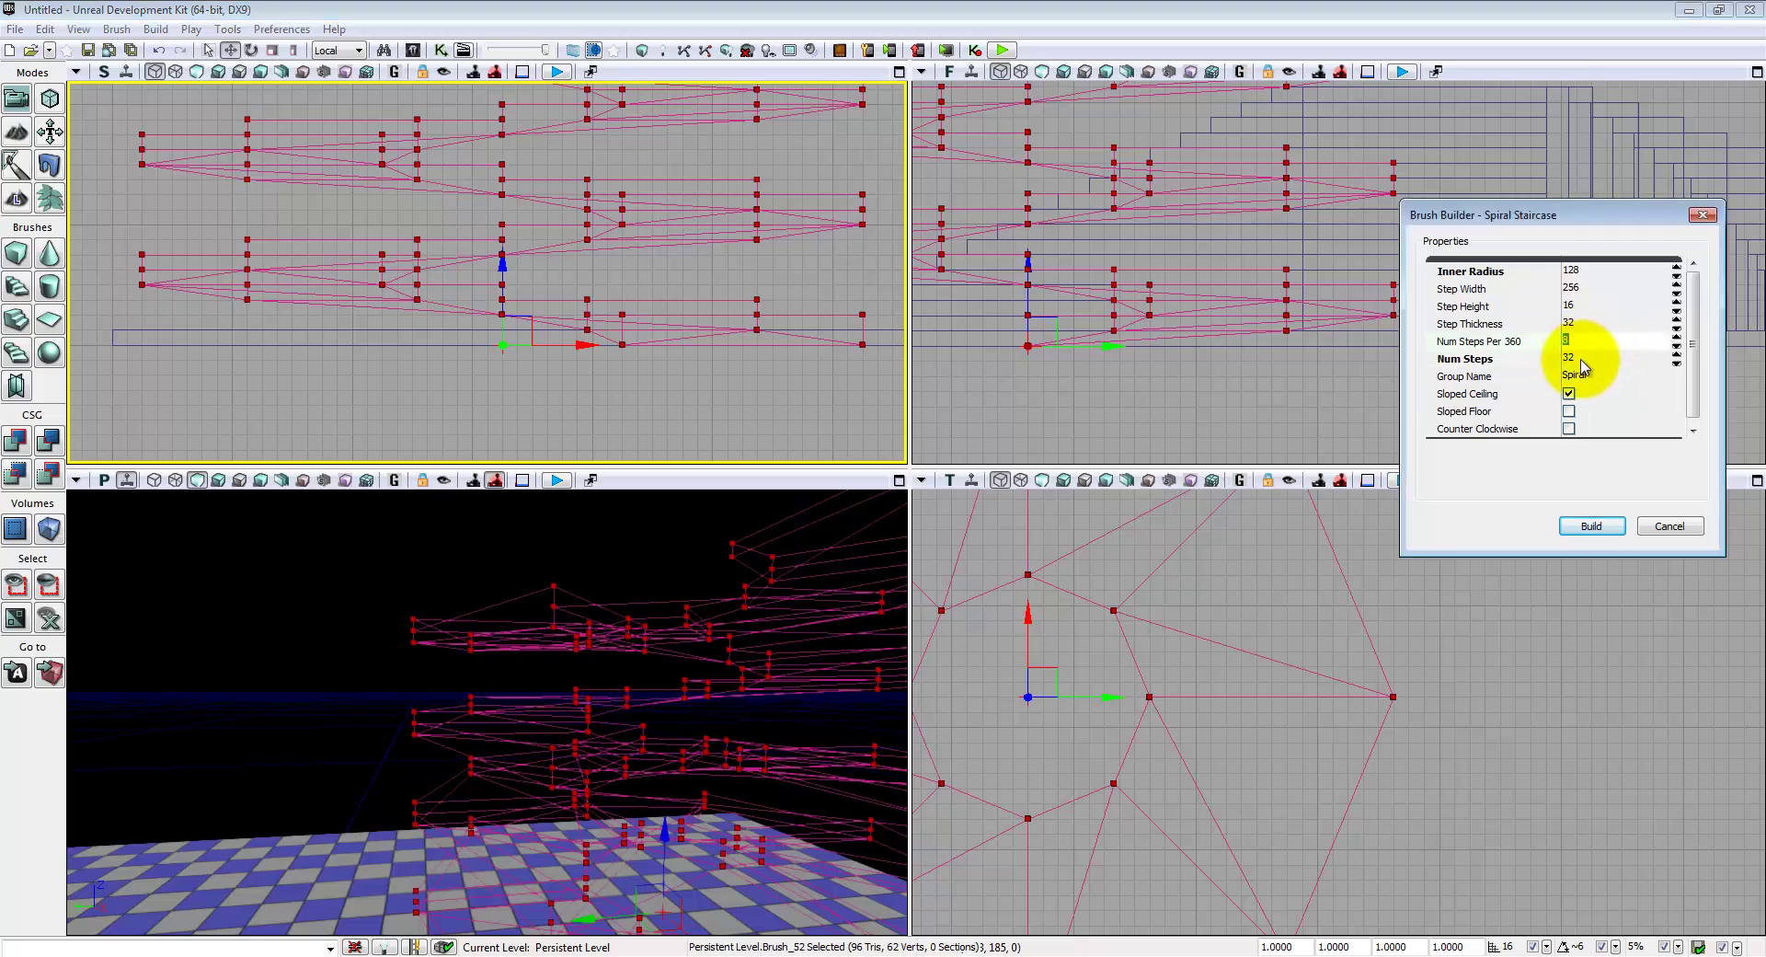
text(16)
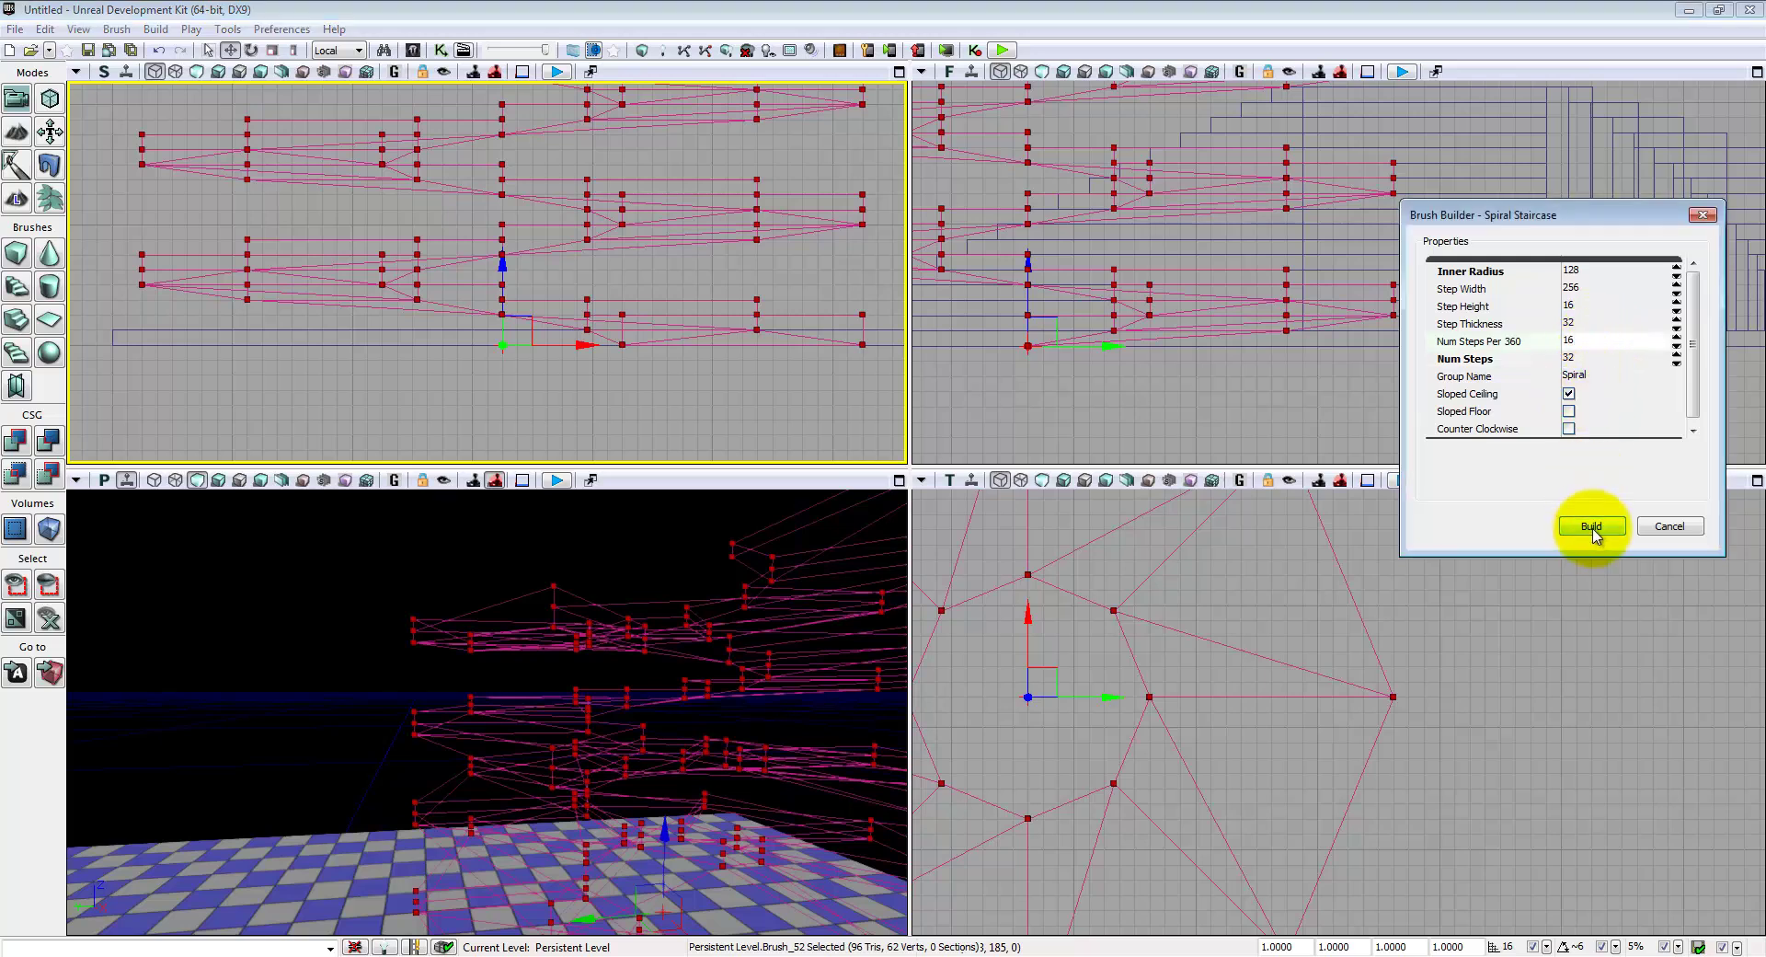
click(1592, 528)
mouse_move(731, 697)
right_down()
mouse_move(907, 714)
mouse_move(562, 704)
mouse_move(552, 676)
right_up()
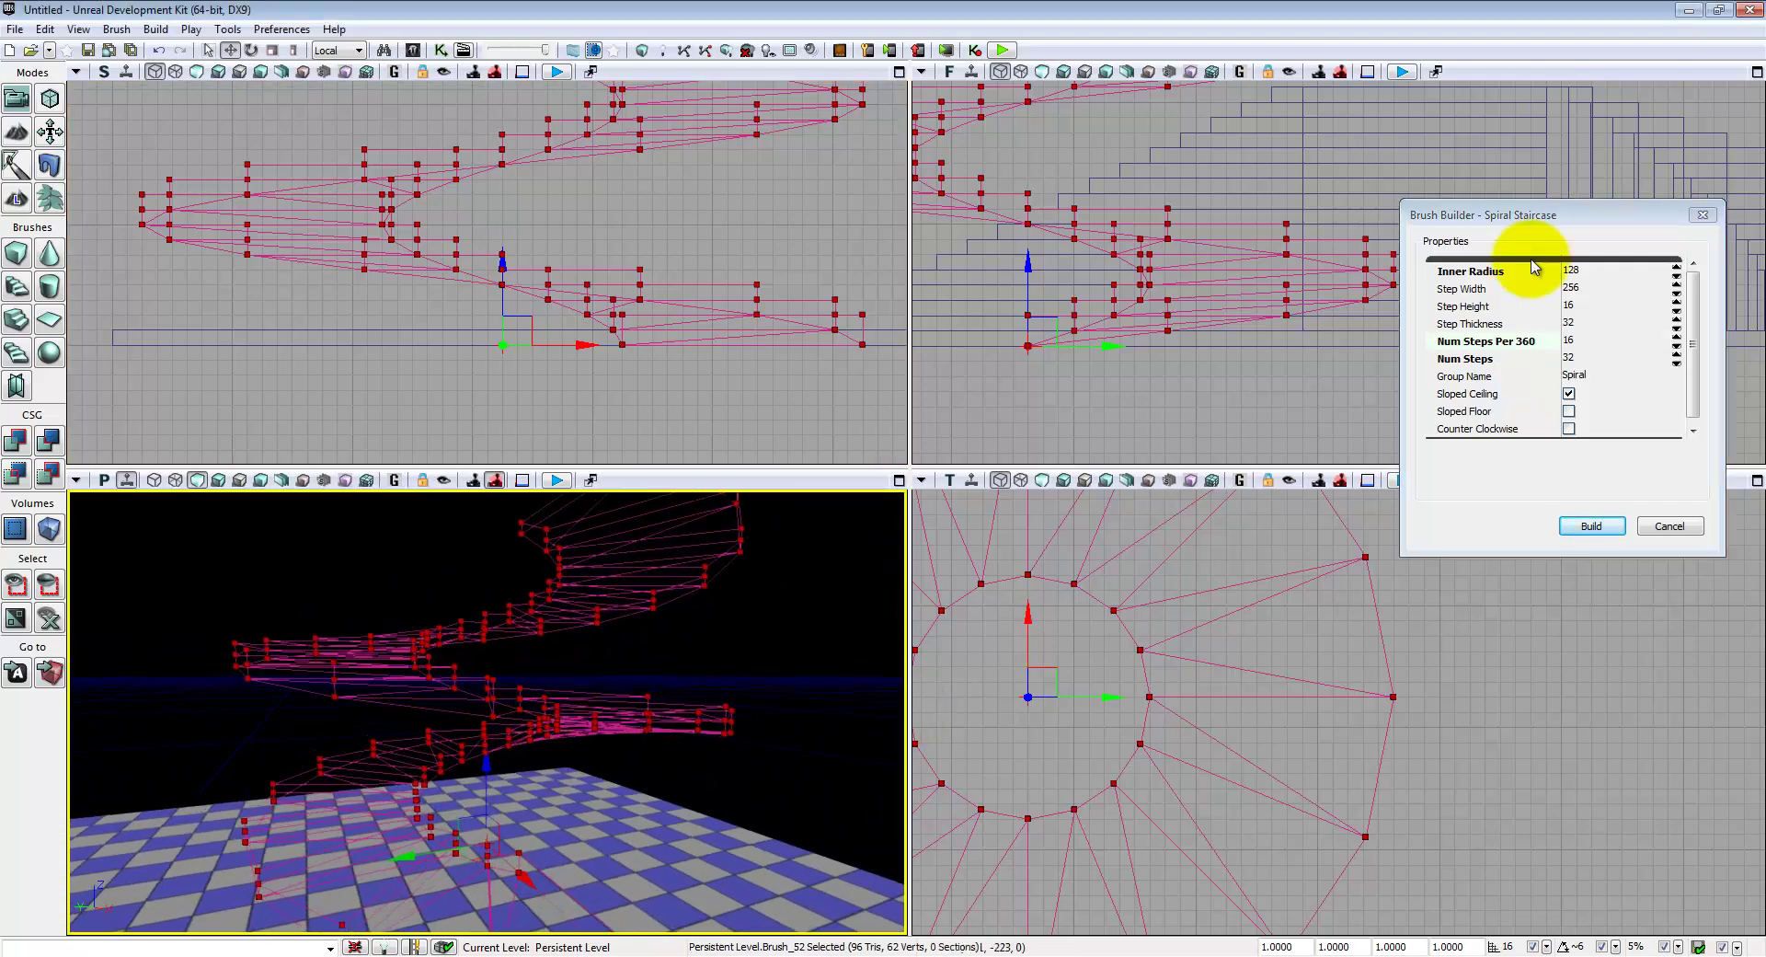
- Set the spiral staircase to 32 steps per 360 and rebuild the brush
double_click(1595, 346)
text(32)
click(1592, 528)
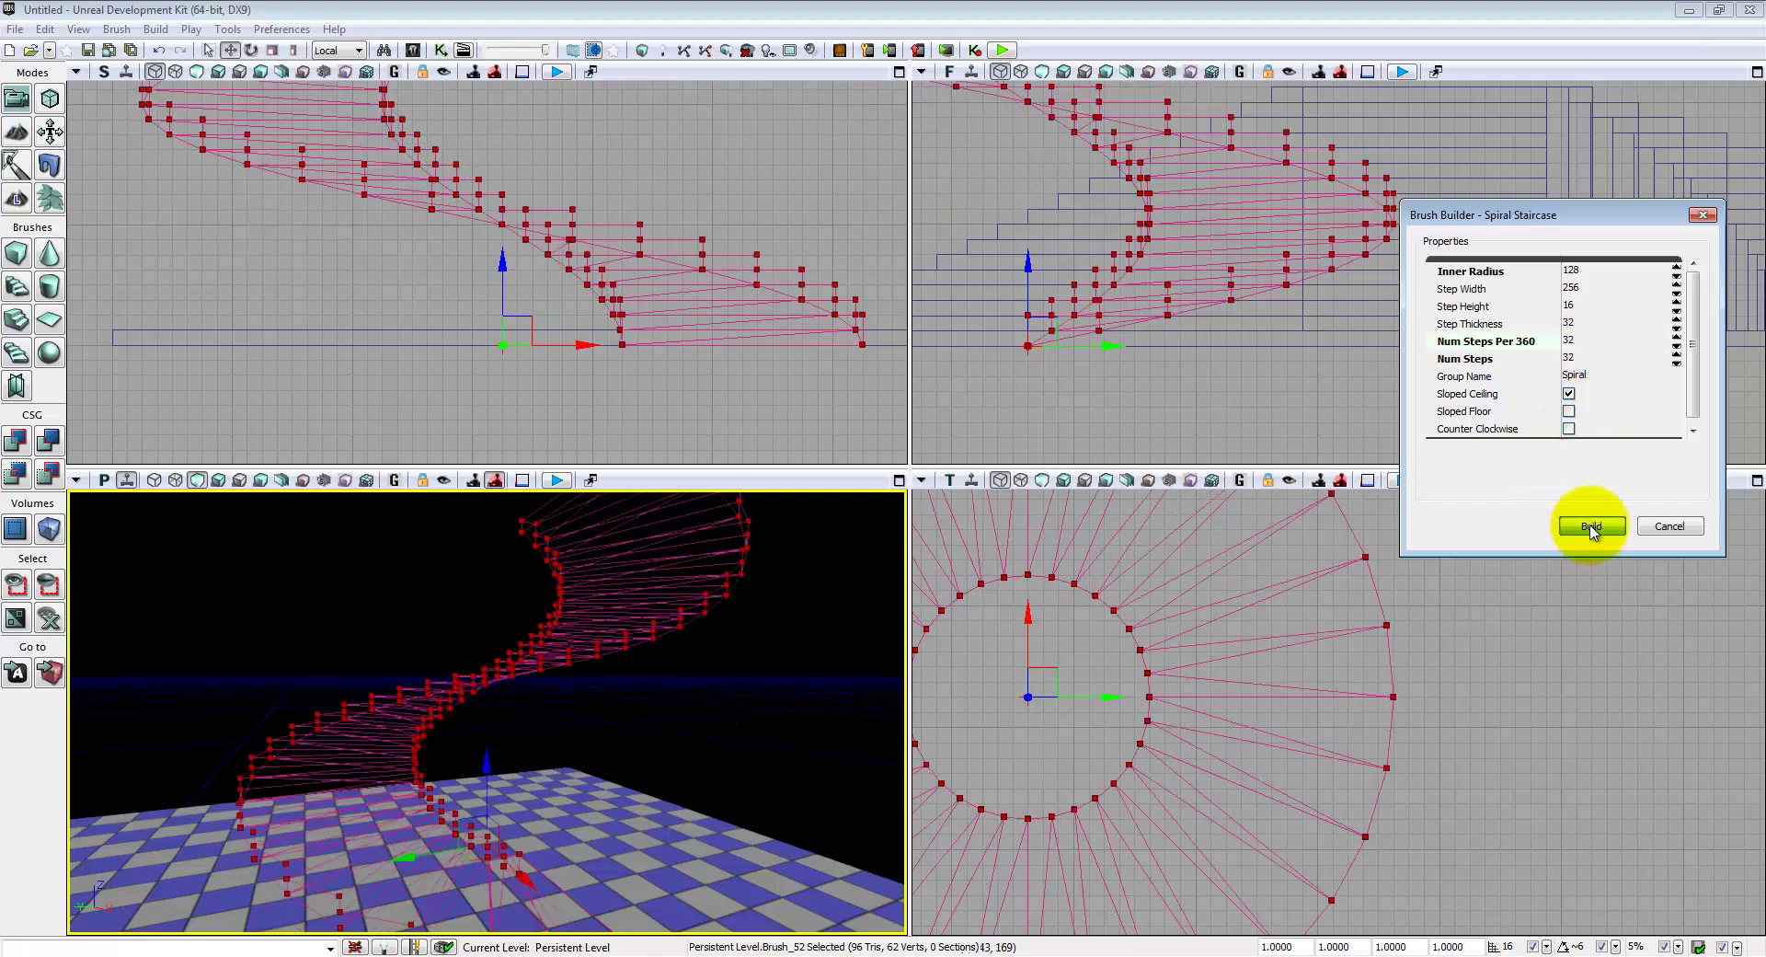
mouse_move(648, 620)
right_down()
mouse_move(818, 628)
mouse_move(908, 675)
mouse_move(736, 678)
right_up()
- Set the spiral staircase's total number of steps to 64 and rebuild the brush
double_click(1608, 348)
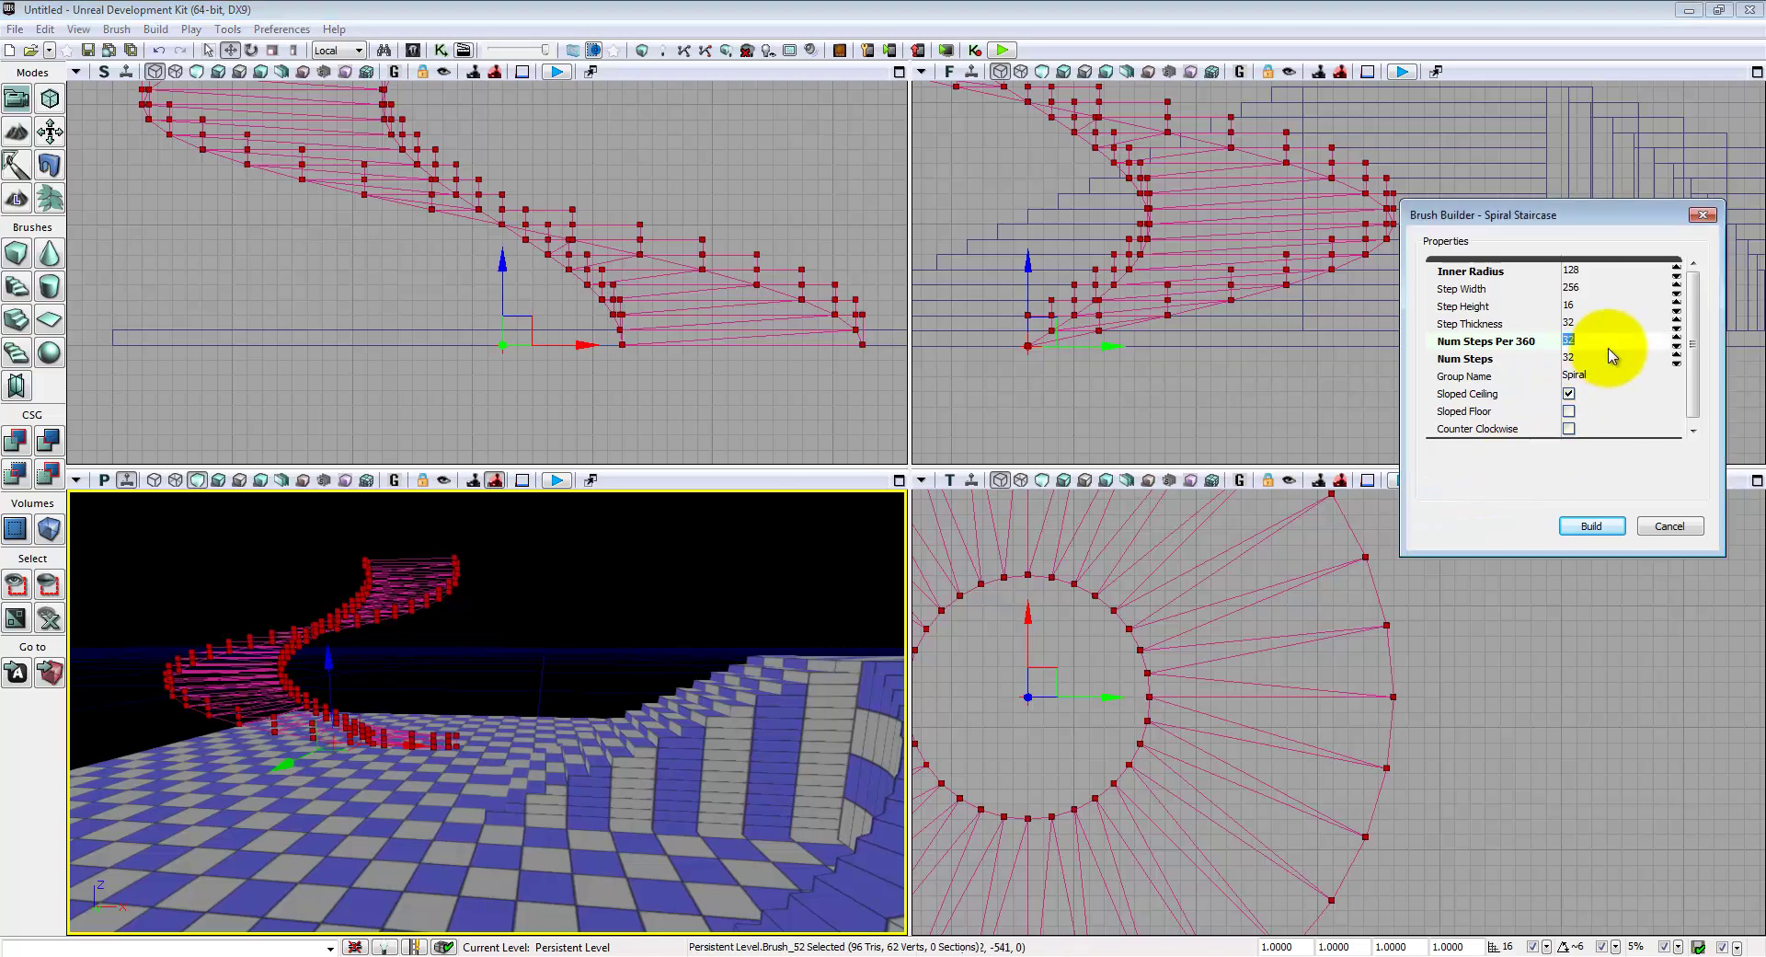
text(64)
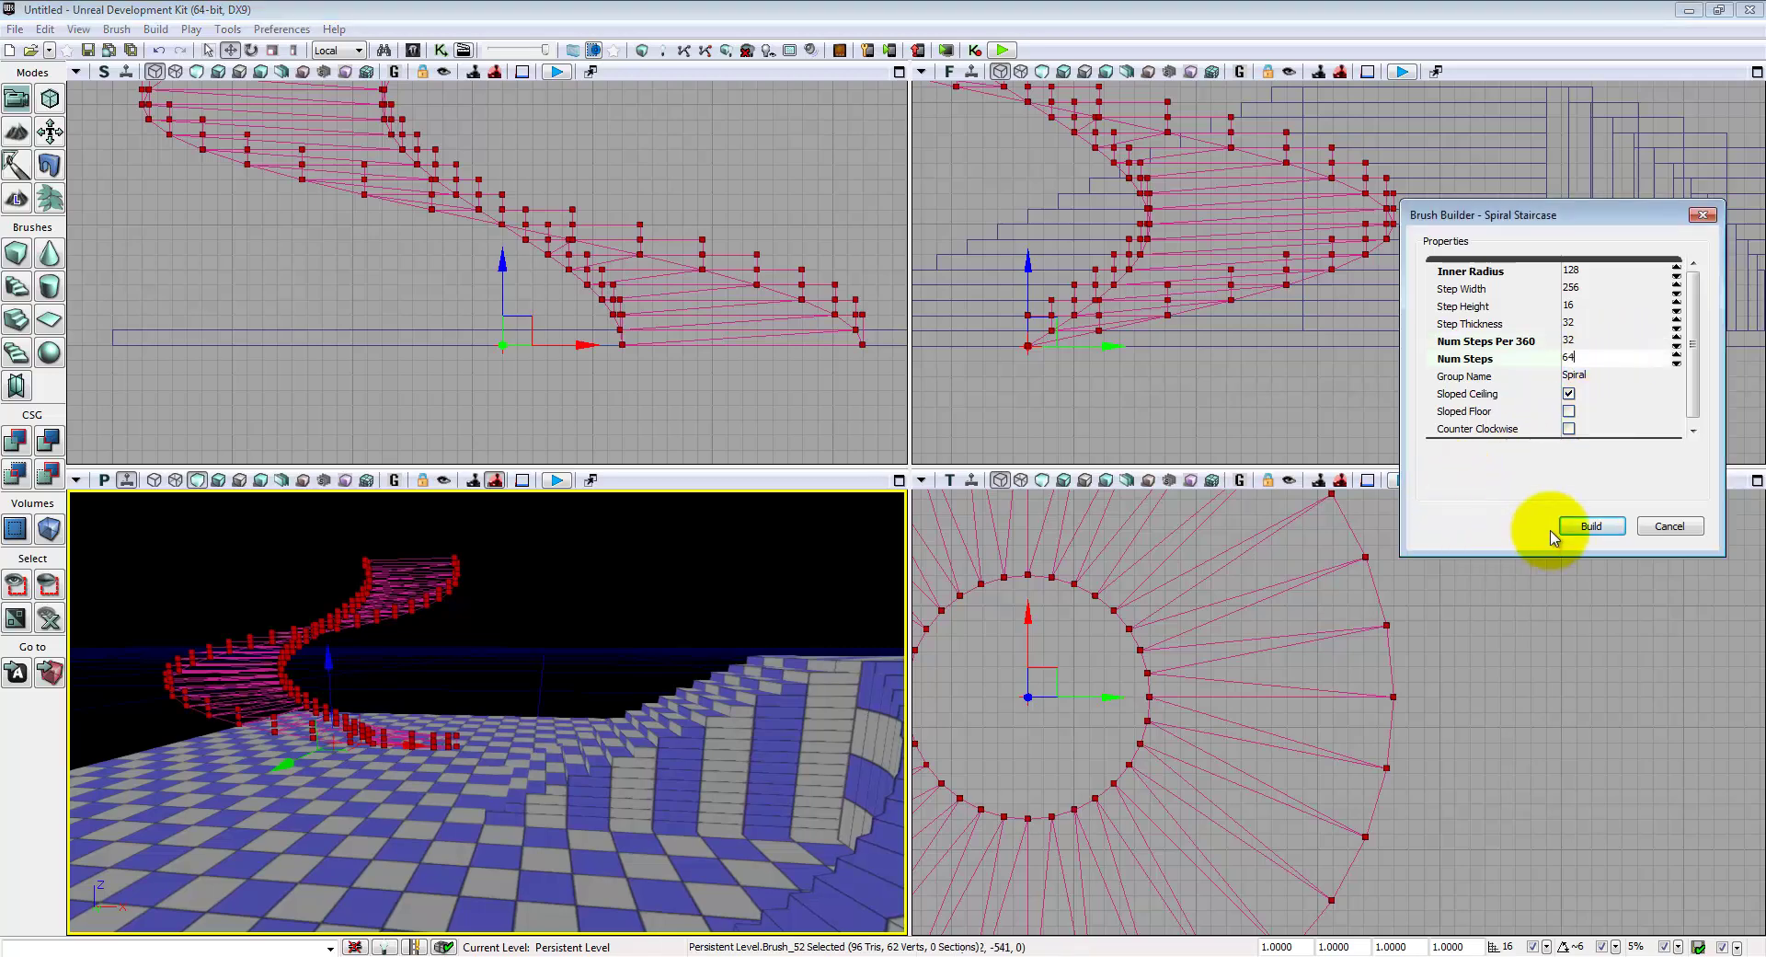
right_drag(537, 618, 135, 740)
drag(134, 737, 626, 870)
right_drag(626, 870, 625, 870)
right_drag(461, 587, 290, 534)
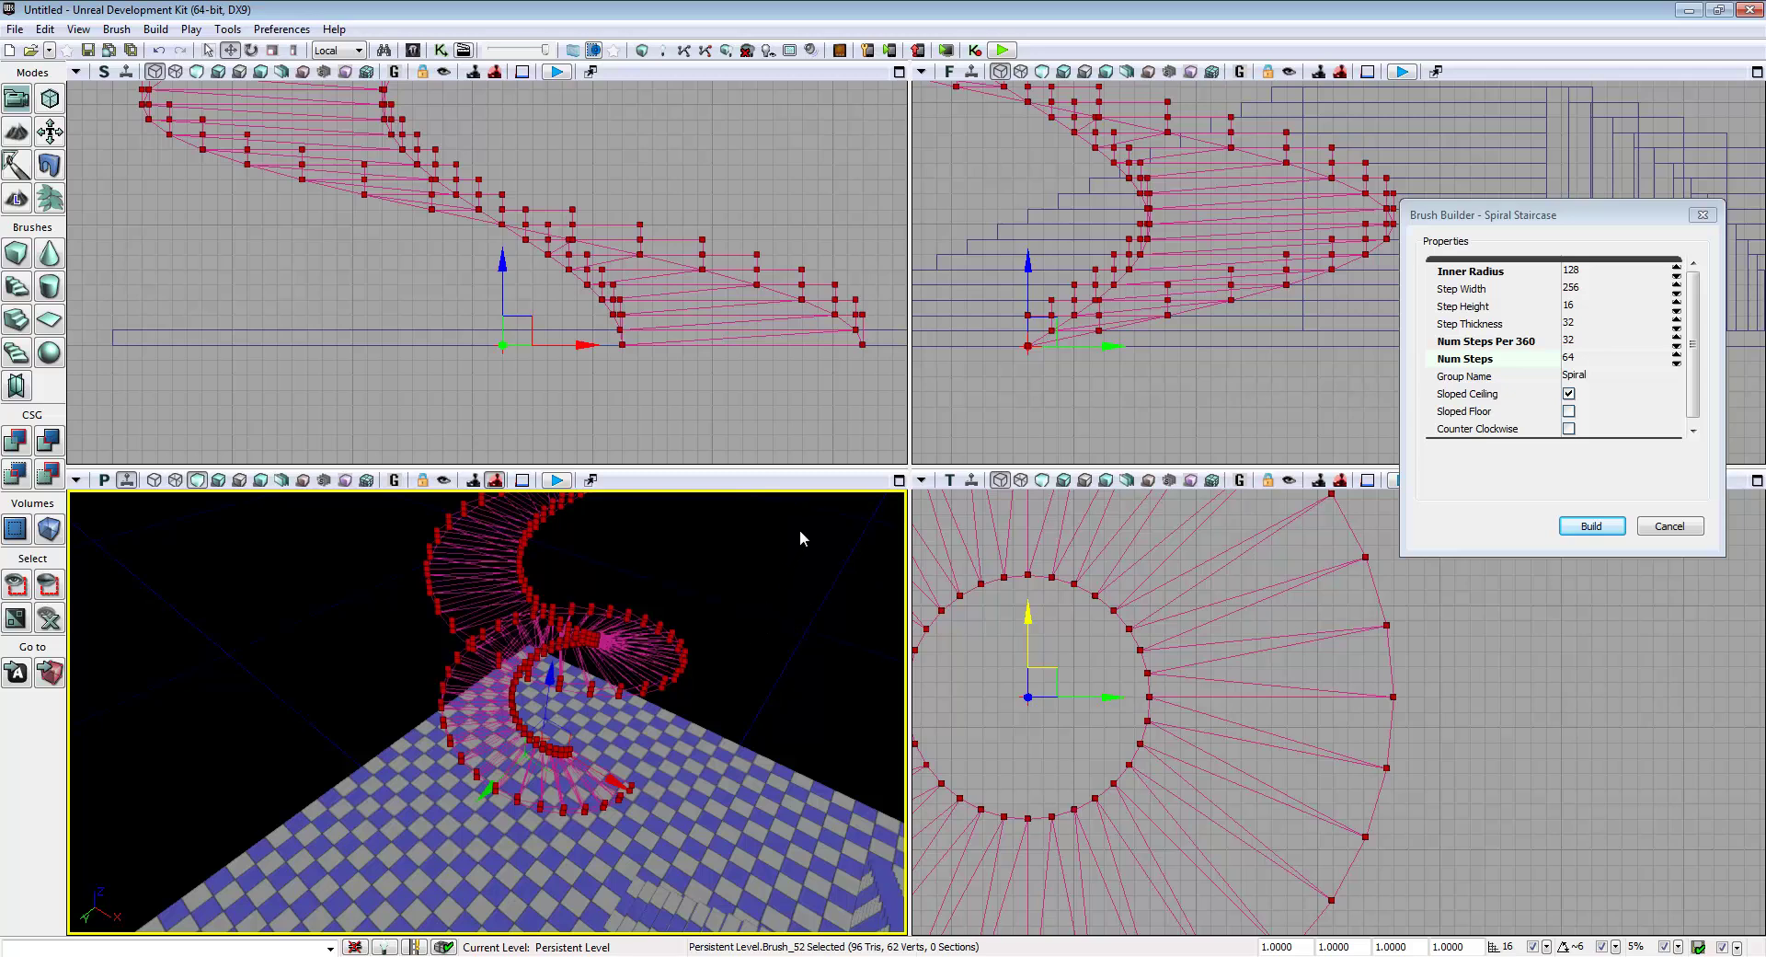
- Try the counter-clockwise direction on the spiral staircase and switch back to clockwise
click(1569, 428)
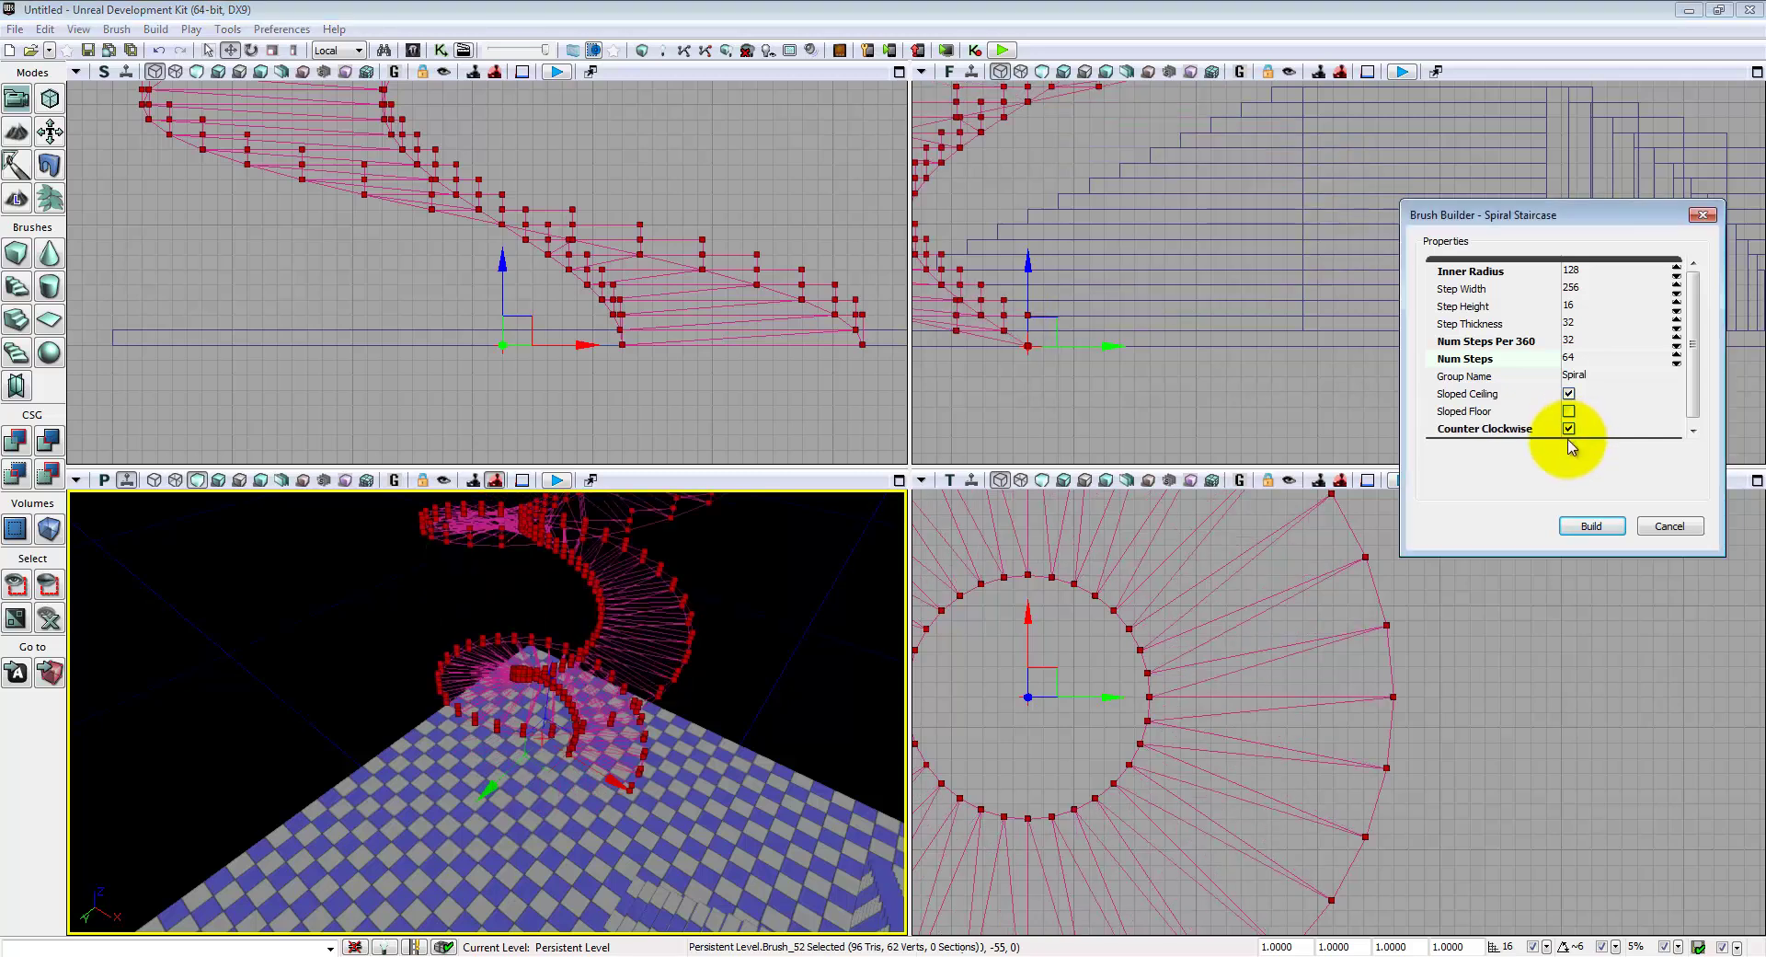
click(1569, 429)
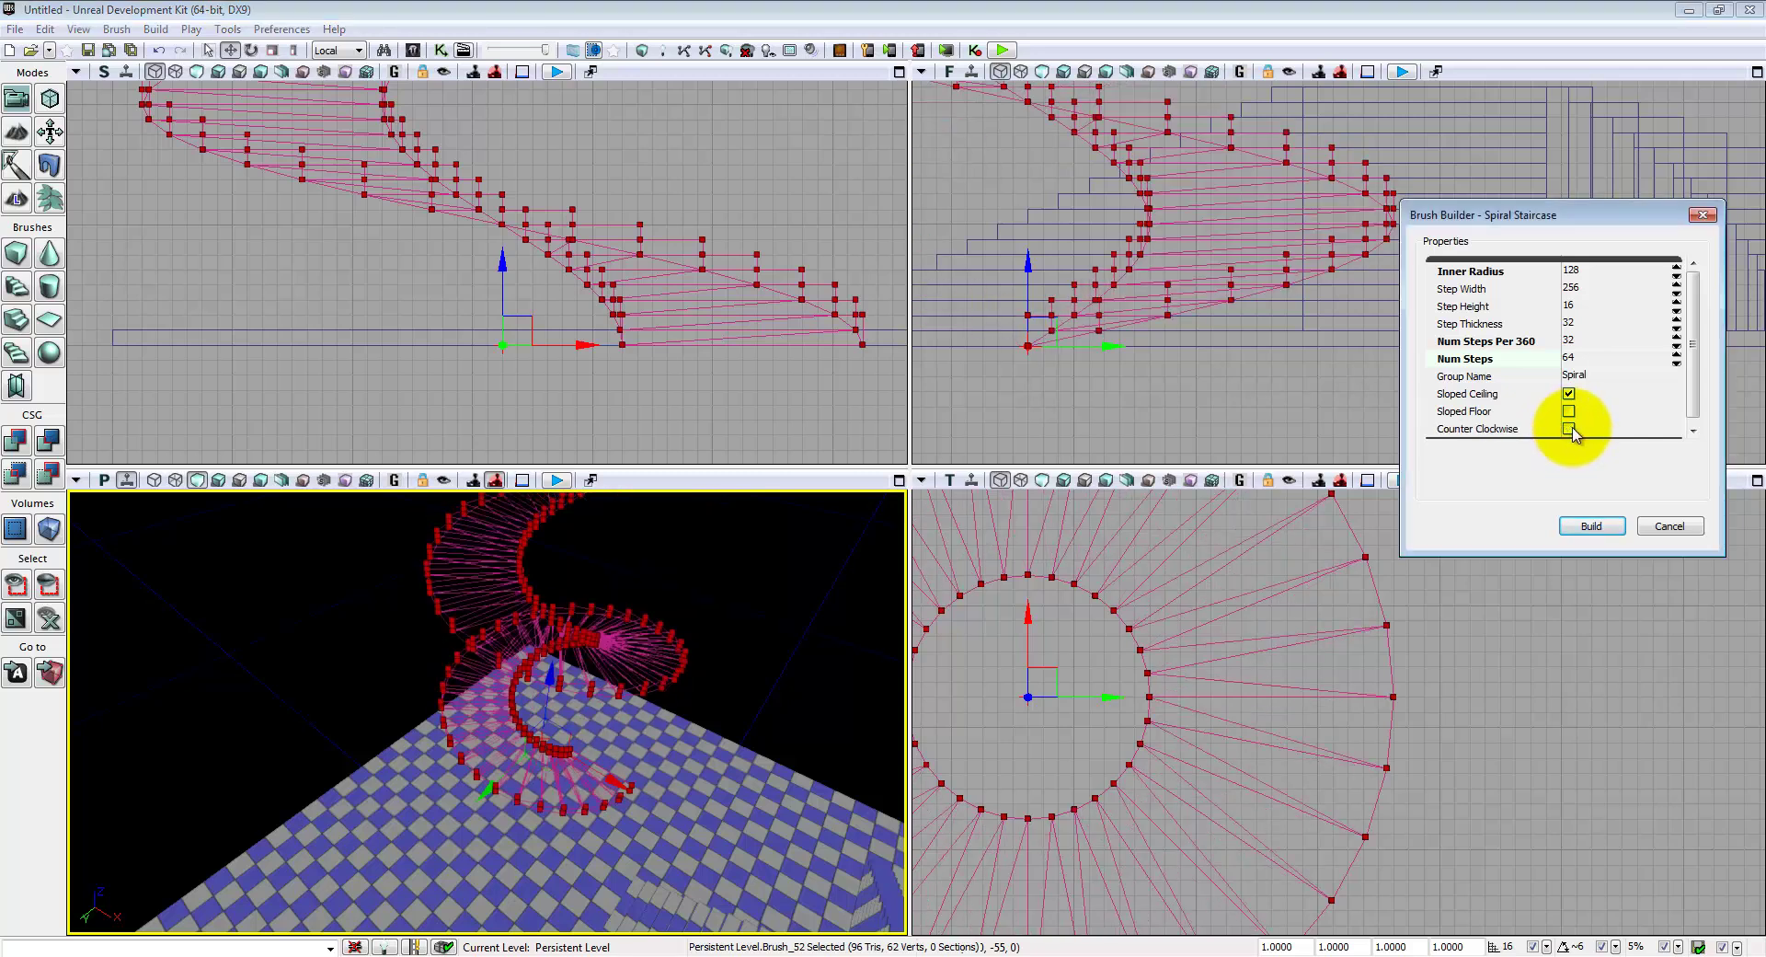
- Add the spiral staircase to the level as solid geometry and clear the selection
right_drag(566, 787, 679, 768)
key(ctrl+a)
mouse_move(488, 710)
right_down()
mouse_move(512, 486)
mouse_move(687, 696)
right_up()
drag(688, 696, 479, 814)
click(482, 790)
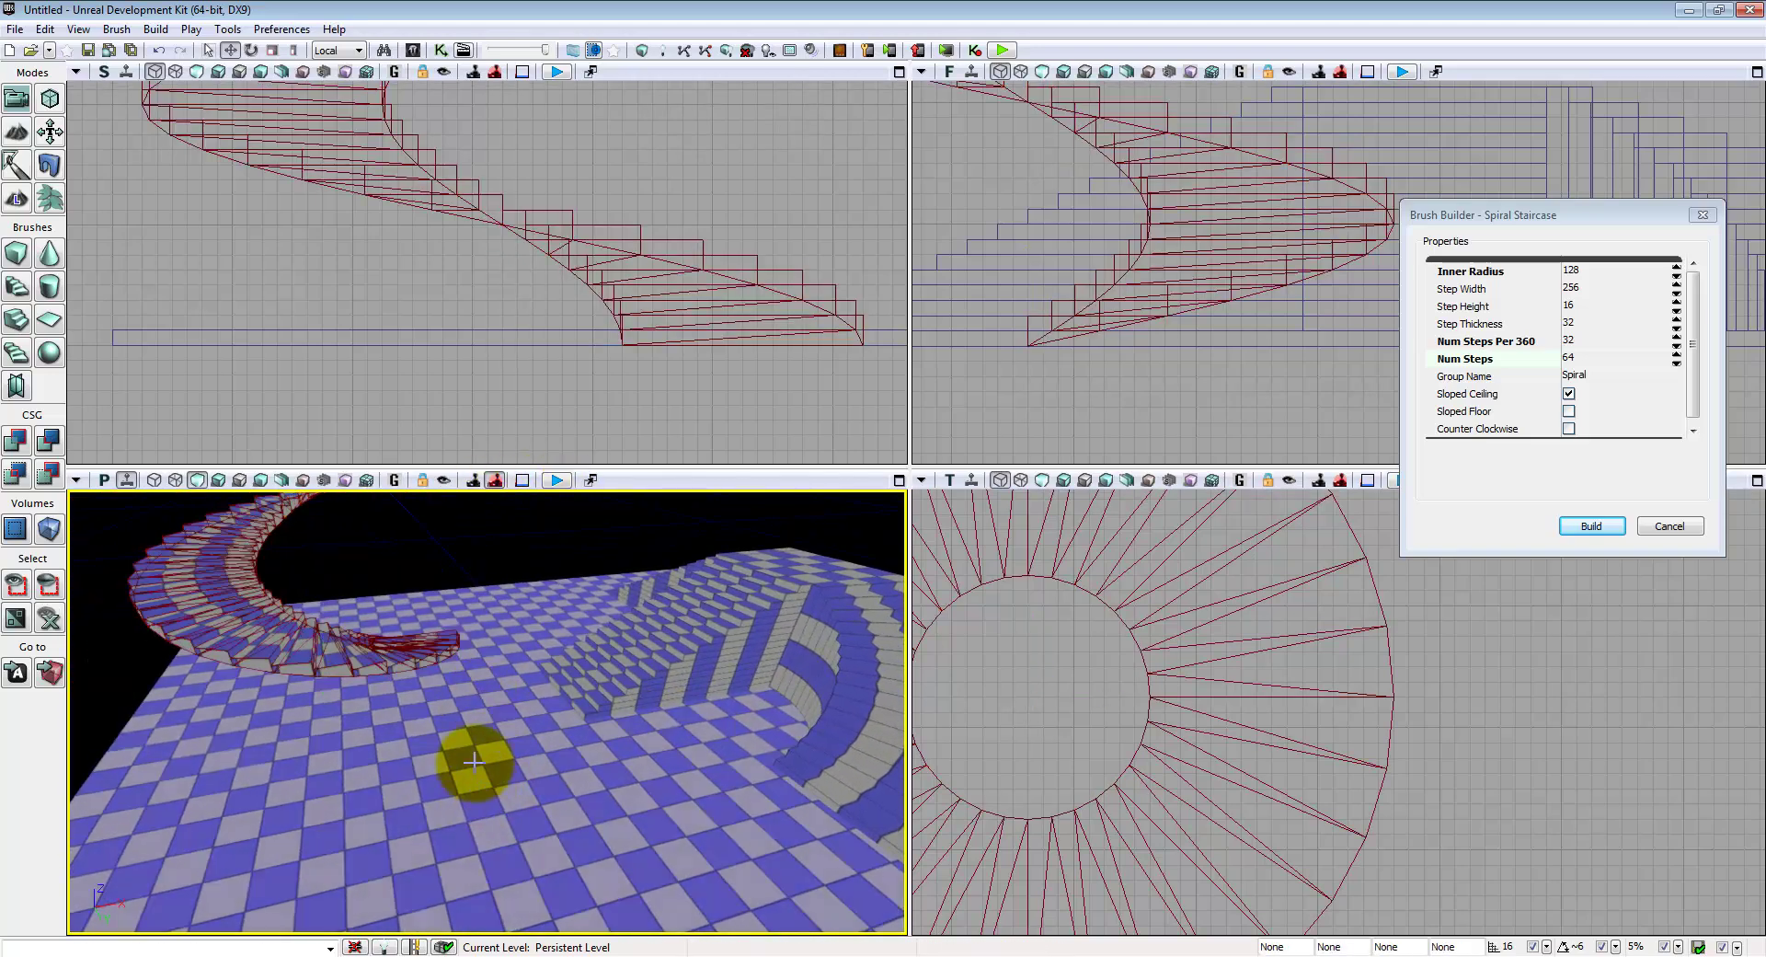
- Add a point light actor on the open floor and raise it above the ground
right_click(524, 798)
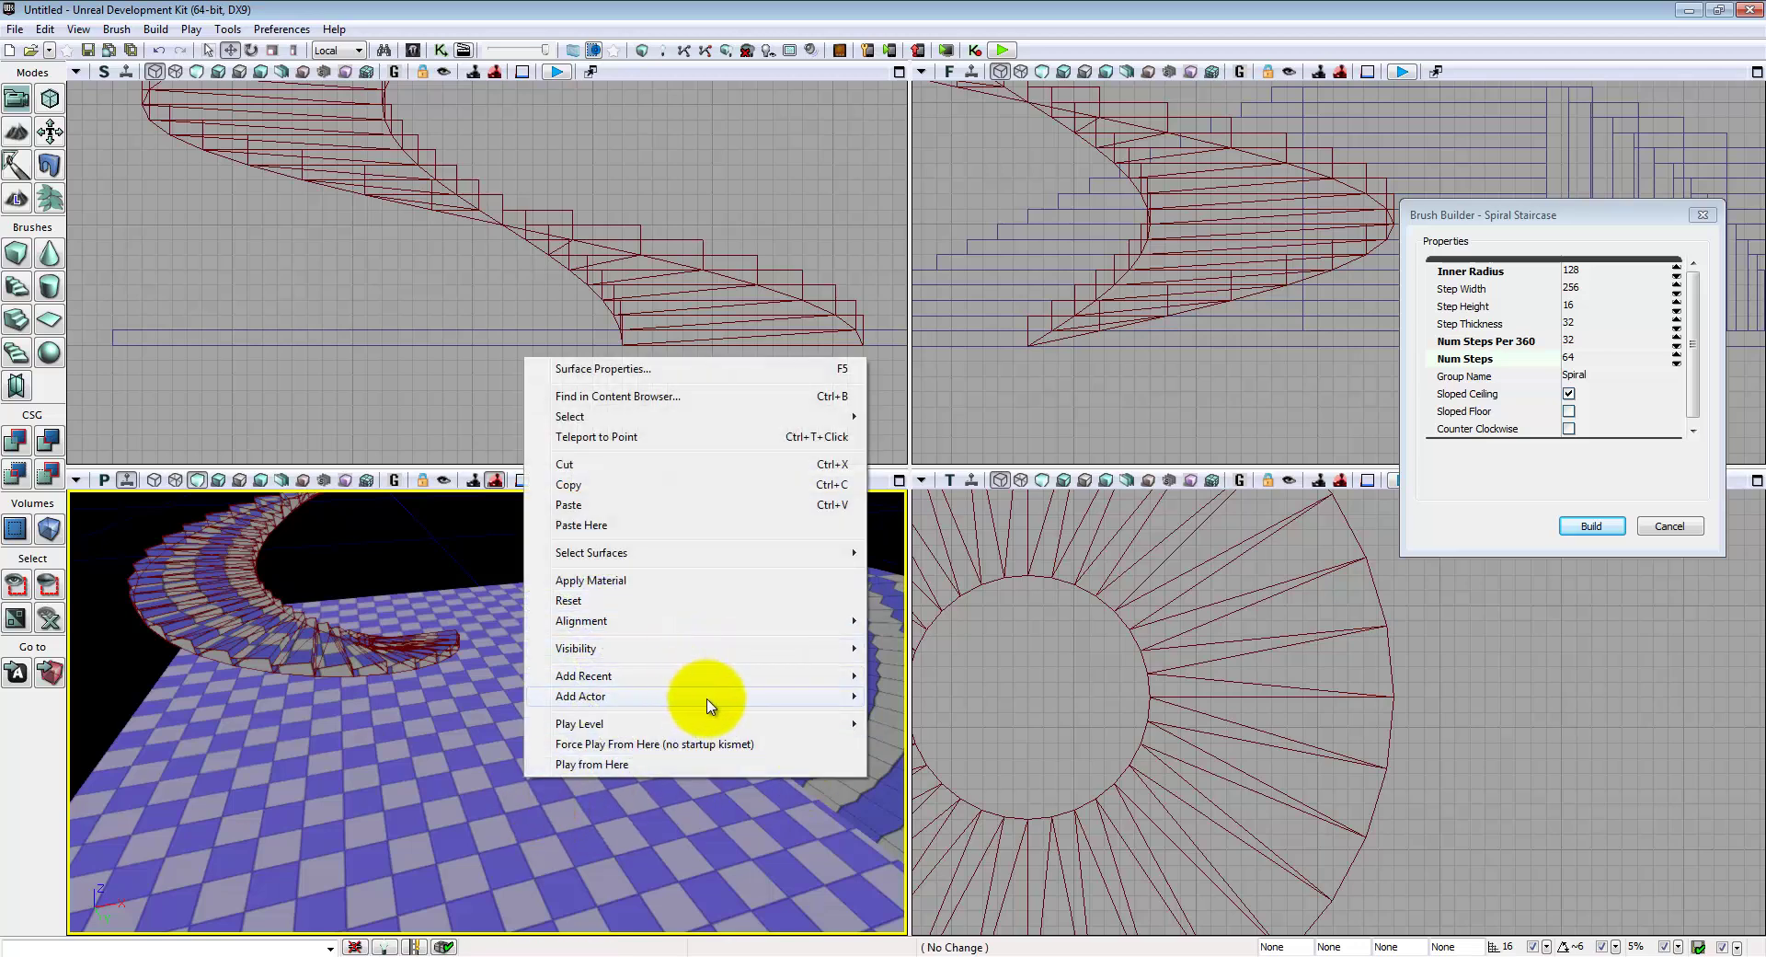
mouse_move(709, 699)
click(970, 706)
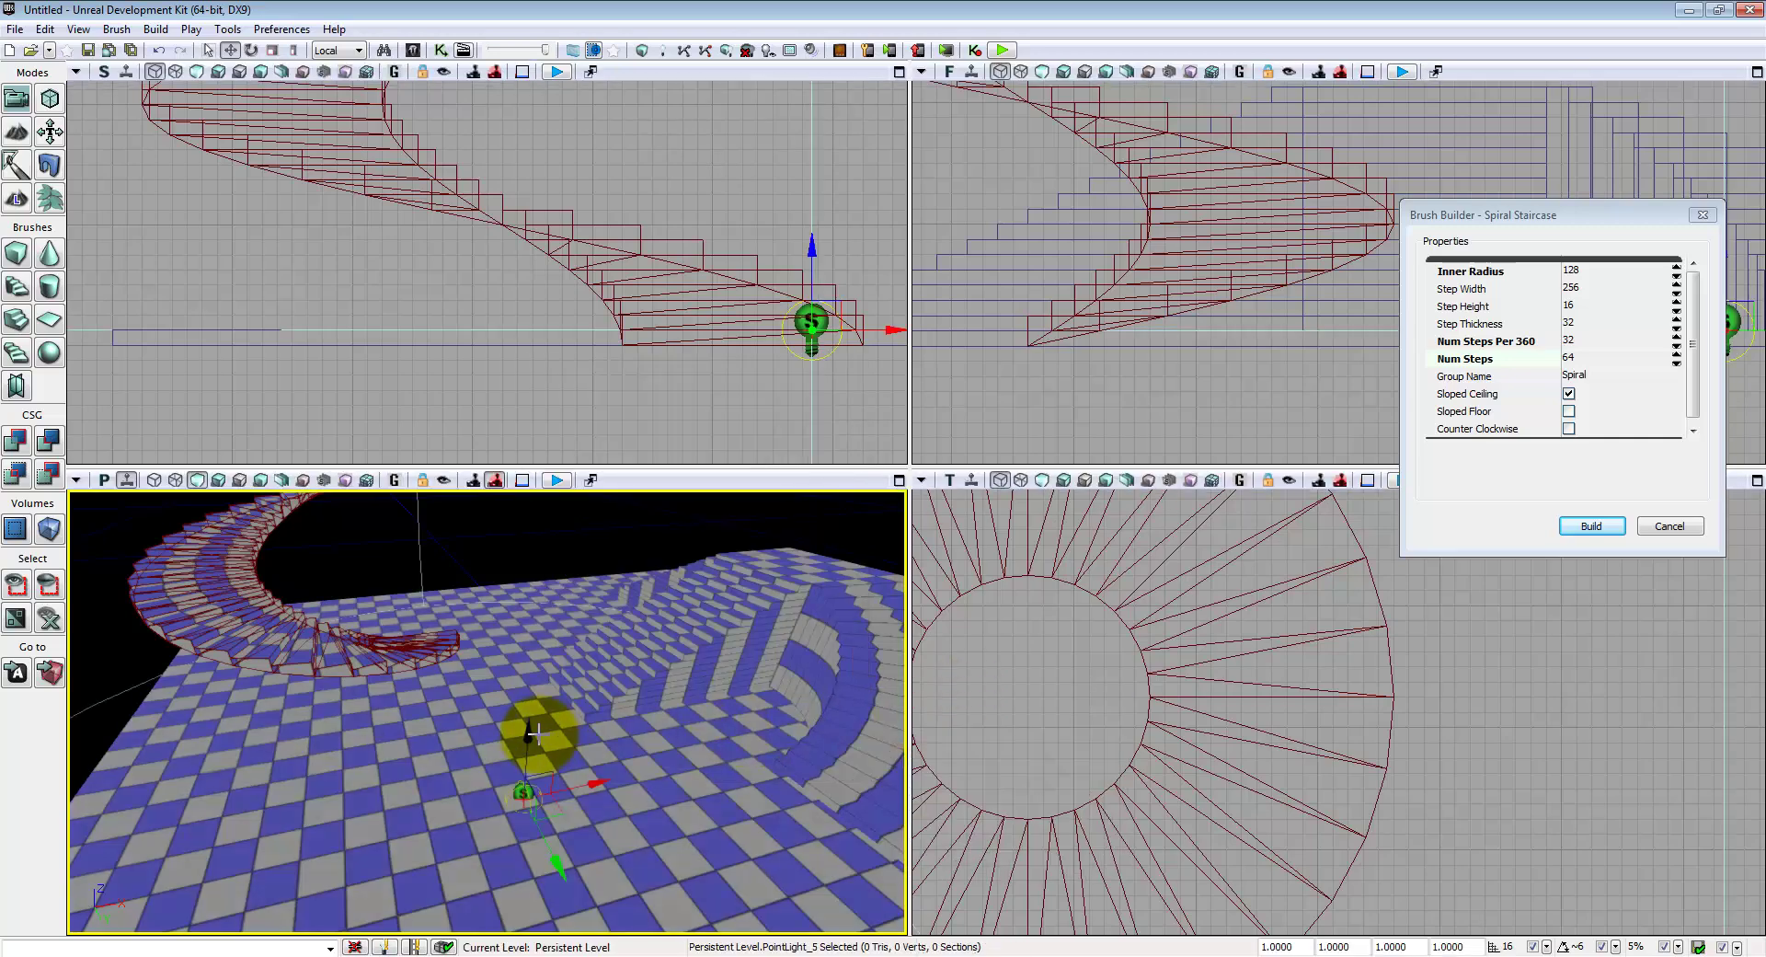
drag(518, 646, 548, 578)
- Move the point light in the top view to just outside the outer corner of the curved staircase
scroll(1431, 774, down, 12)
right_drag(1376, 681, 1168, 828)
drag(1294, 747, 1370, 517)
right_drag(1352, 635, 1368, 693)
key(space)
key(space)
drag(1382, 601, 1593, 548)
key(space)
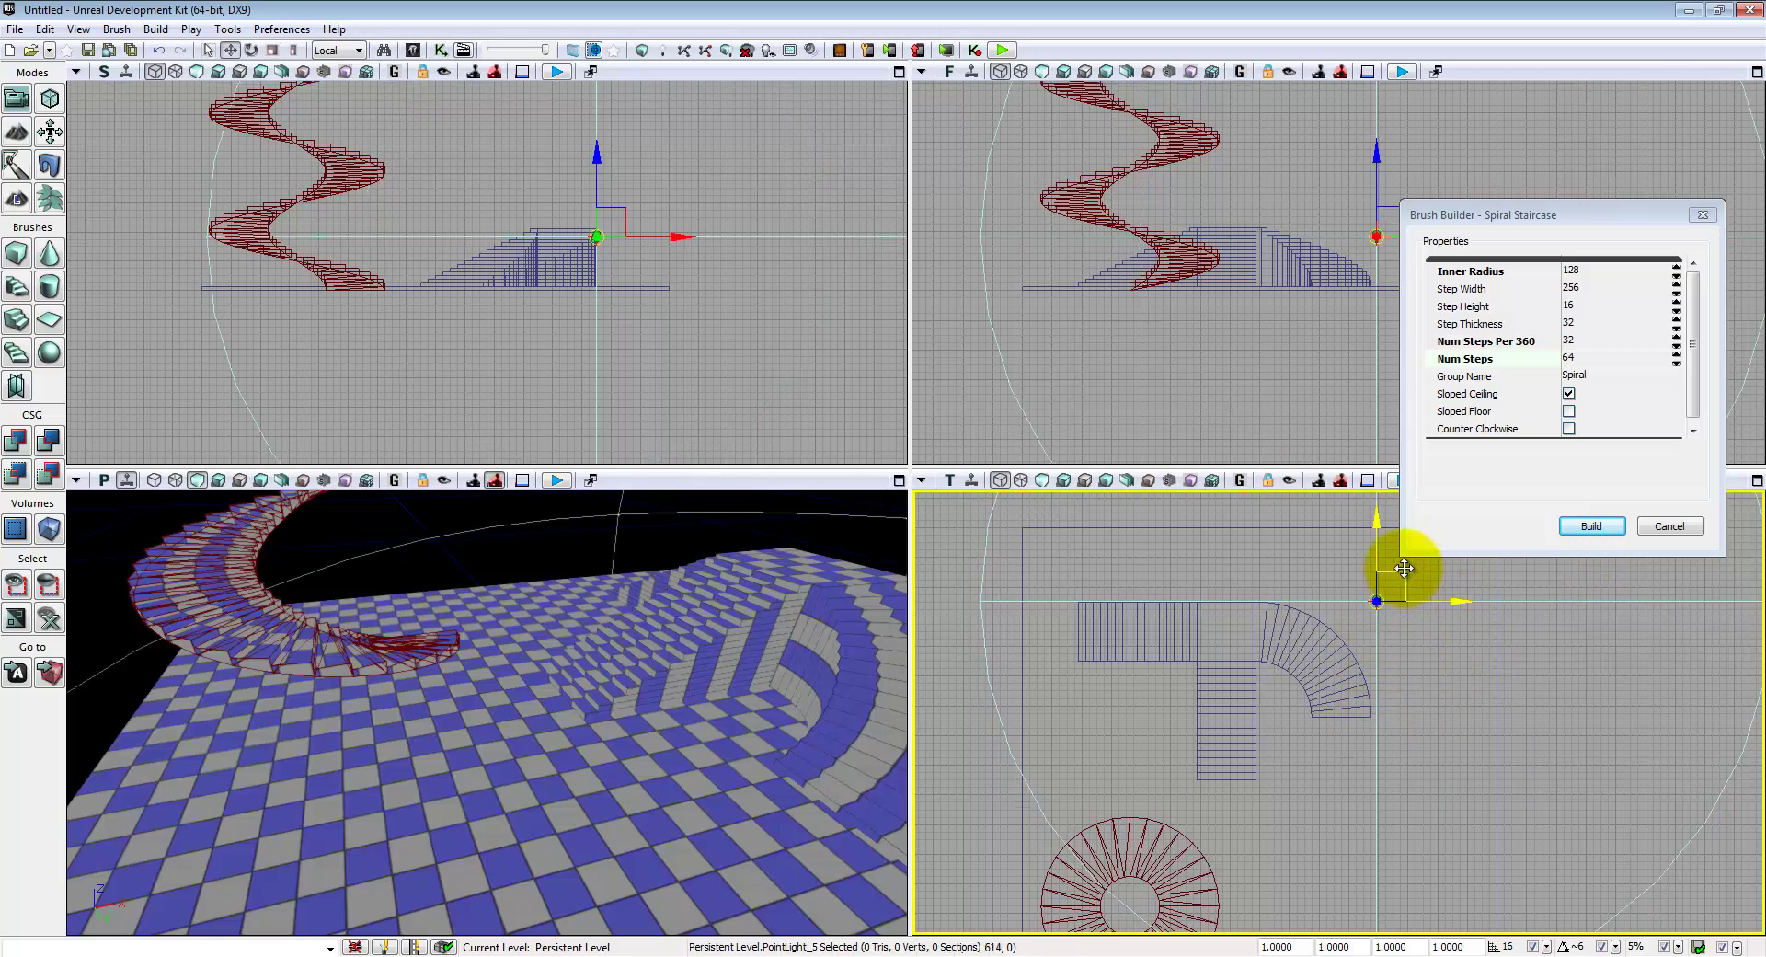
- Duplicate the point light and place the copy on the open floor beside the spiral staircase
alt+drag(1398, 606, 1328, 857)
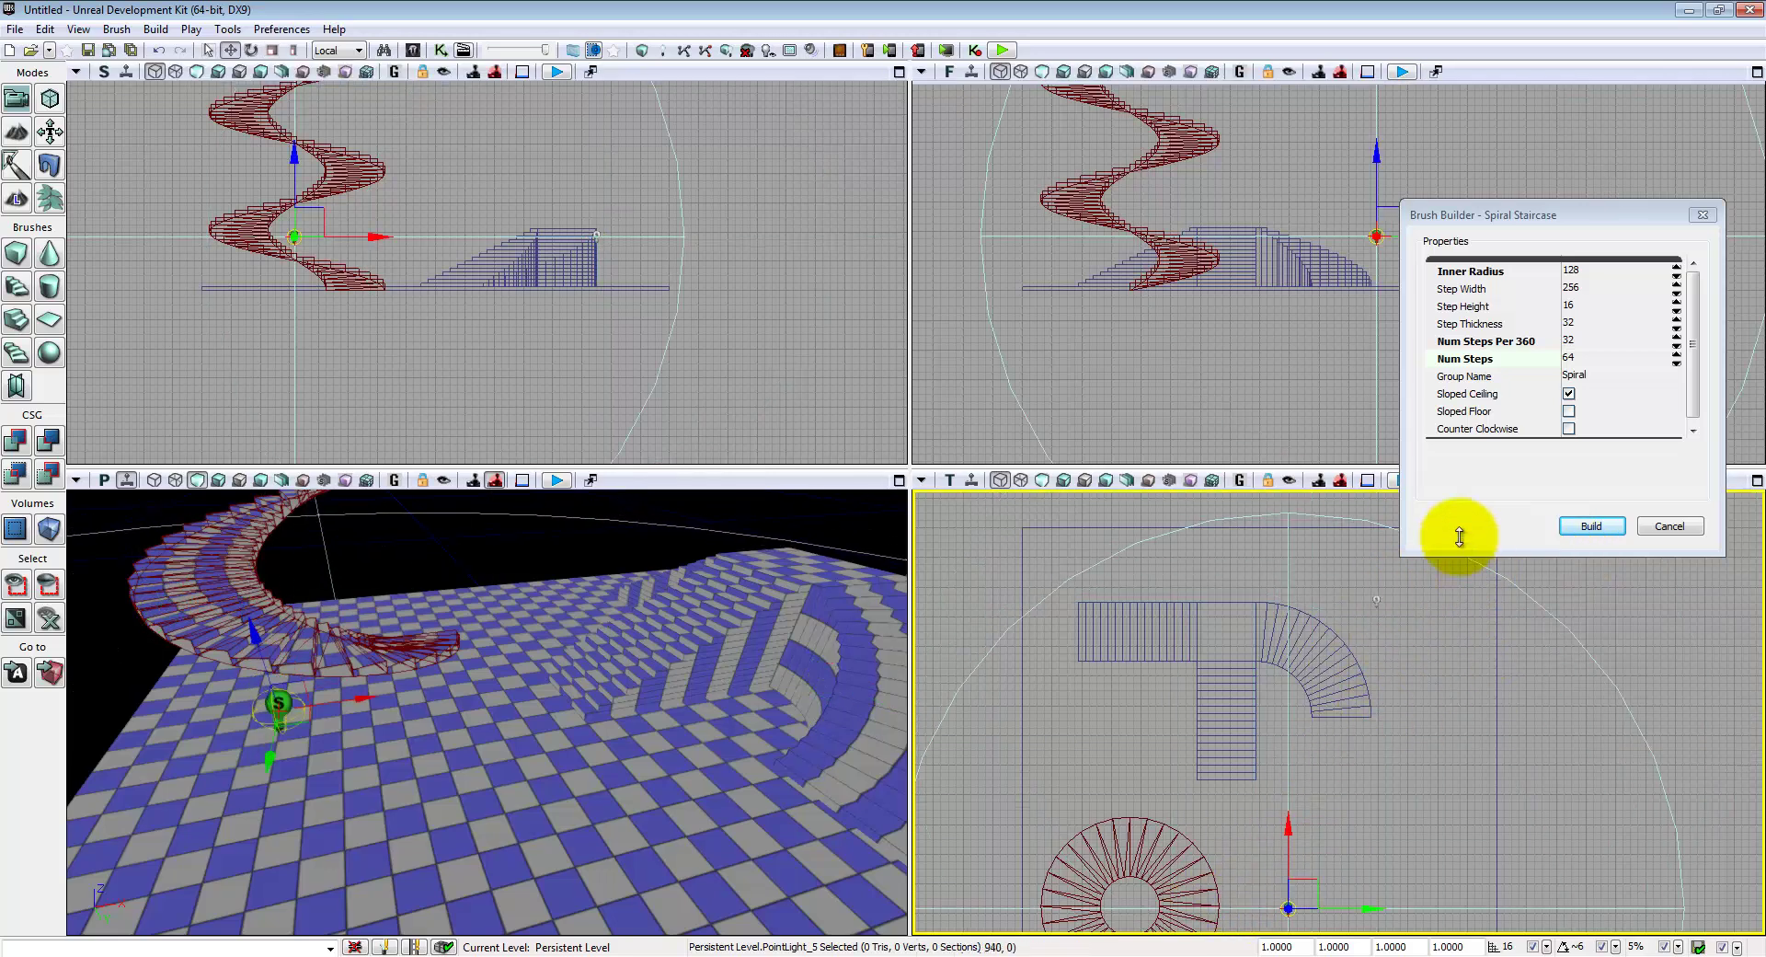
right_drag(1459, 539, 1327, 499)
drag(1327, 498, 1480, 497)
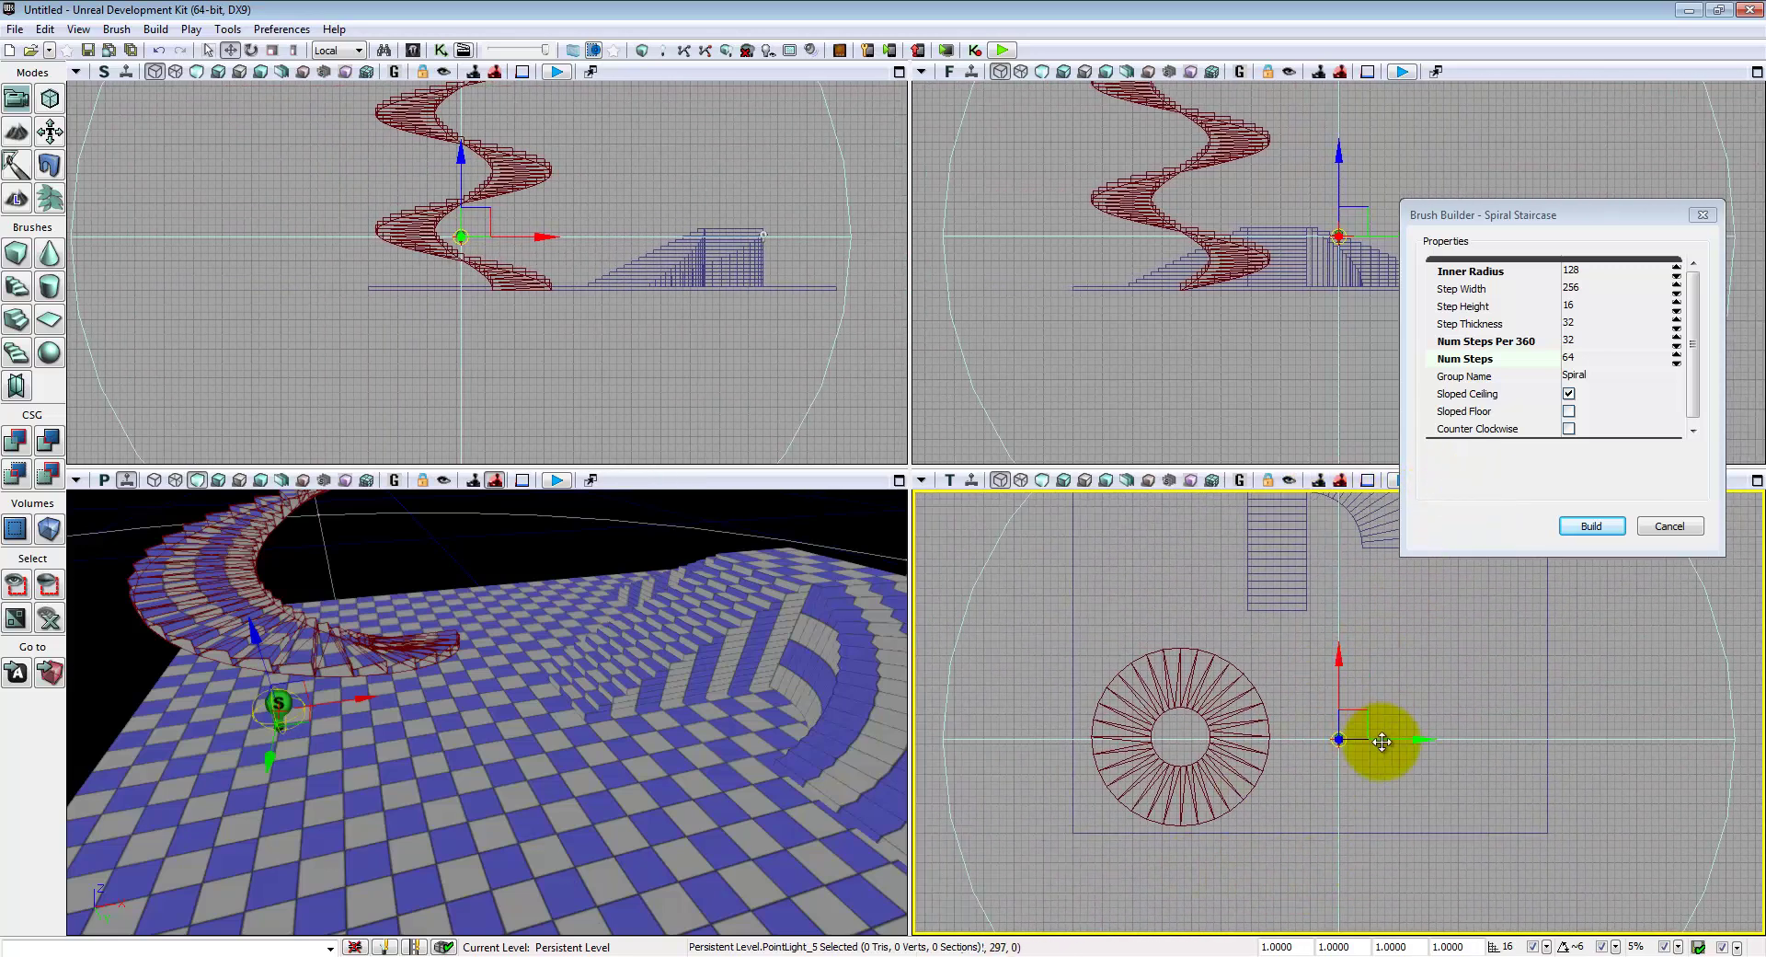
- Duplicate the point light into the spiral's centre and place another copy directly above its top steps
drag(1404, 742, 1284, 741)
drag(593, 497, 542, 478)
drag(615, 368, 636, 469)
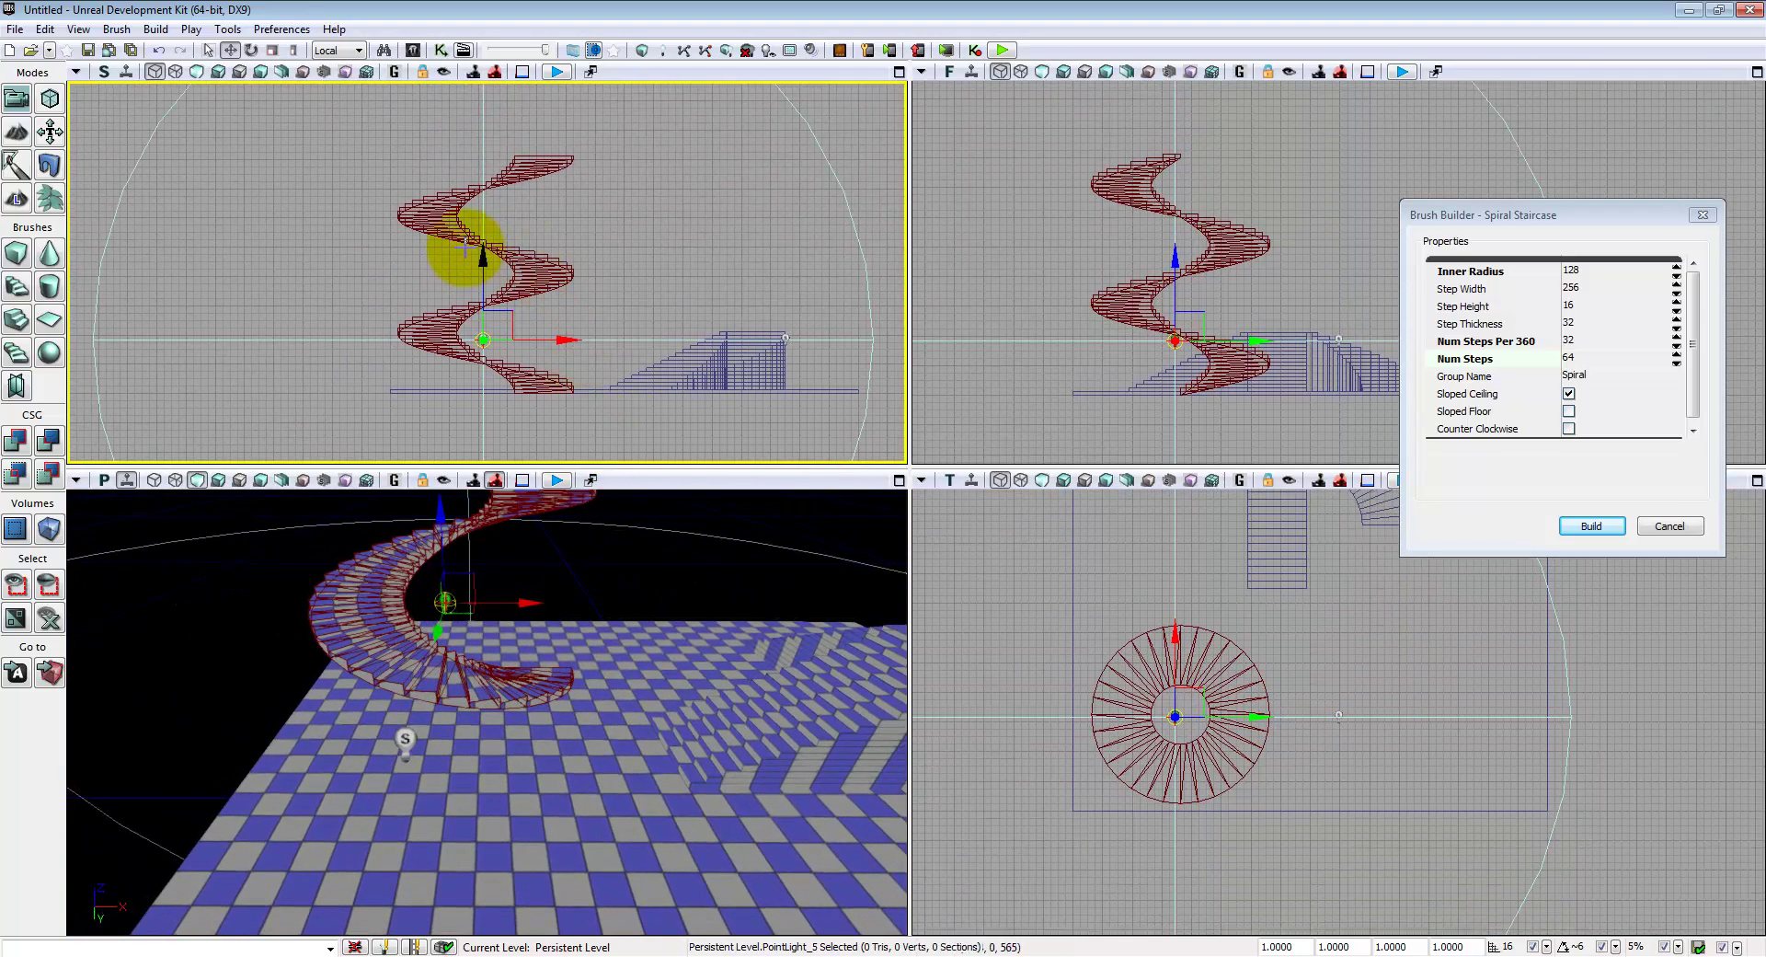
drag(486, 259, 486, 81)
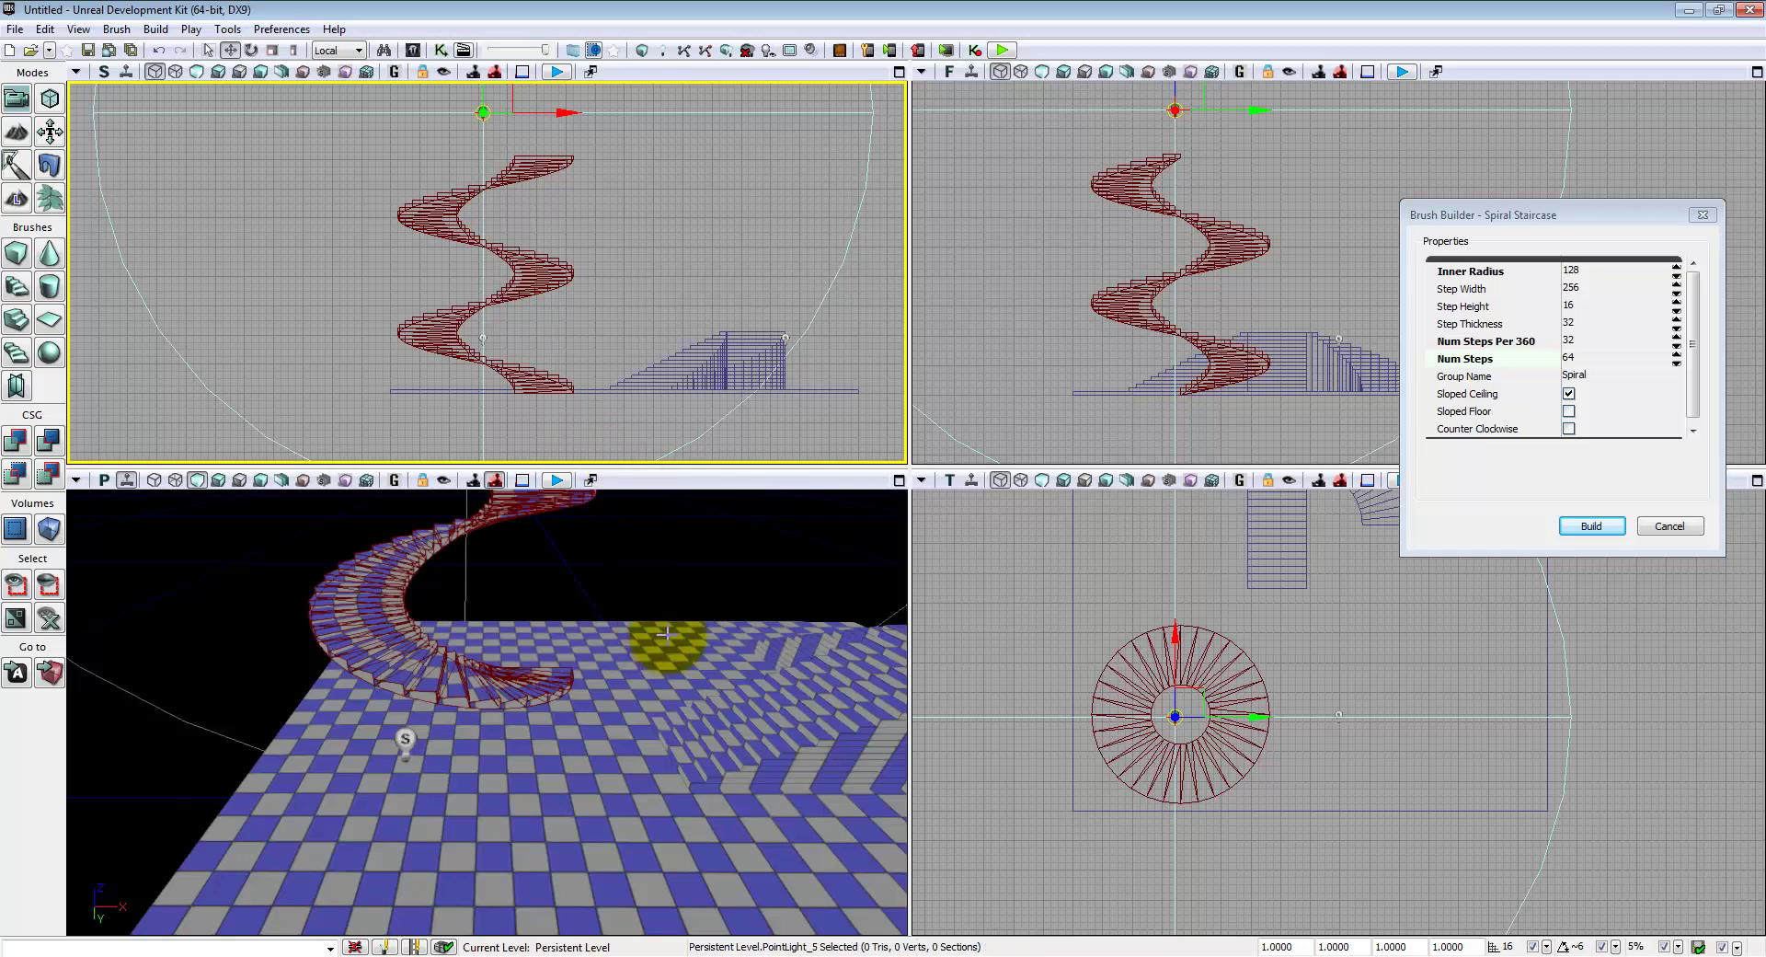
drag(1458, 756, 1336, 710)
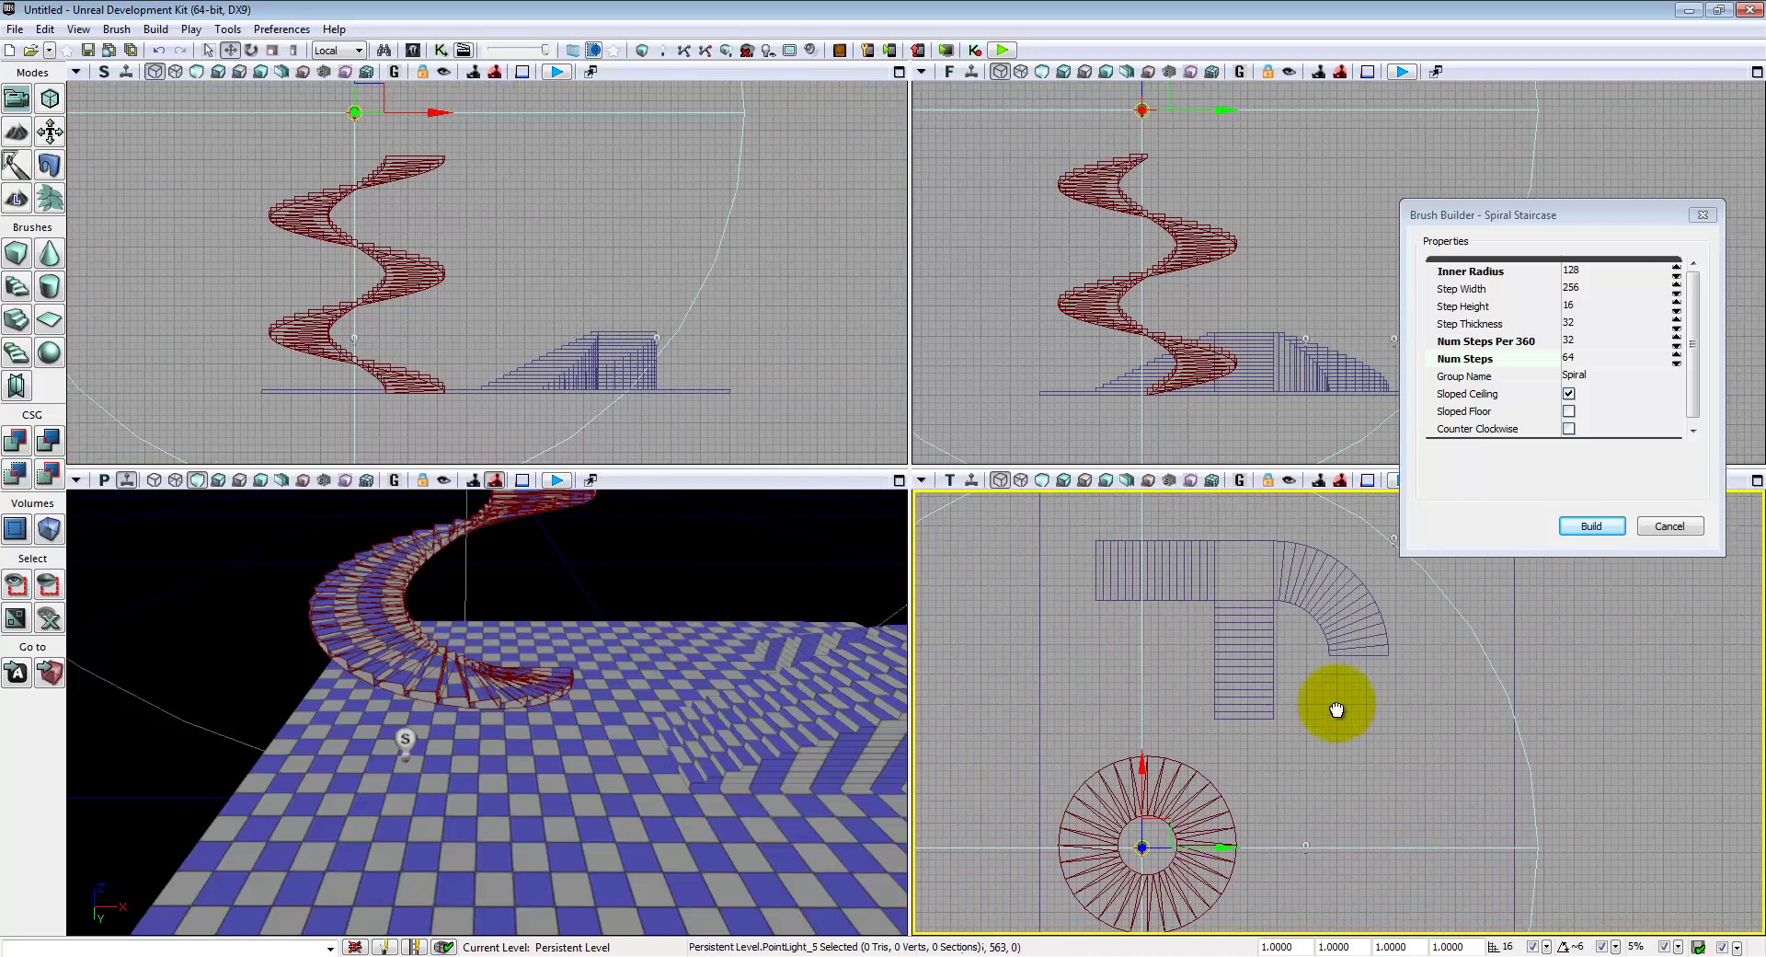
- Build the level lighting at Preview quality with Lightmass enabled and dismiss the map check results
click(668, 50)
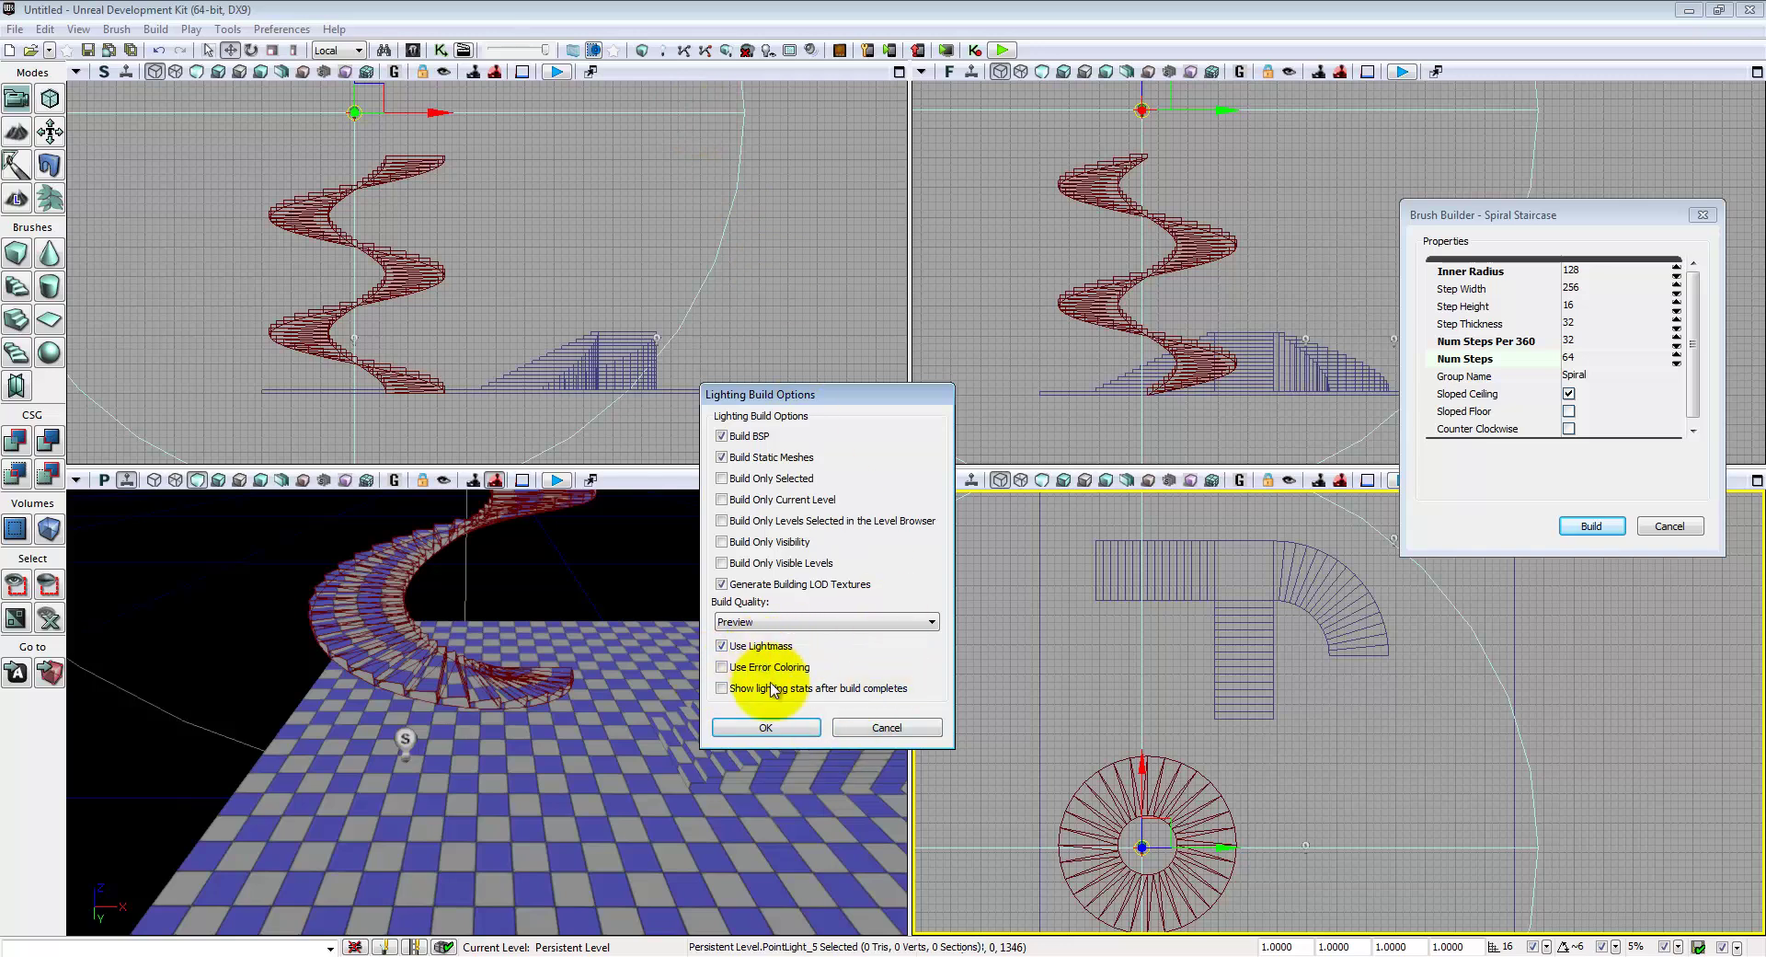
click(769, 727)
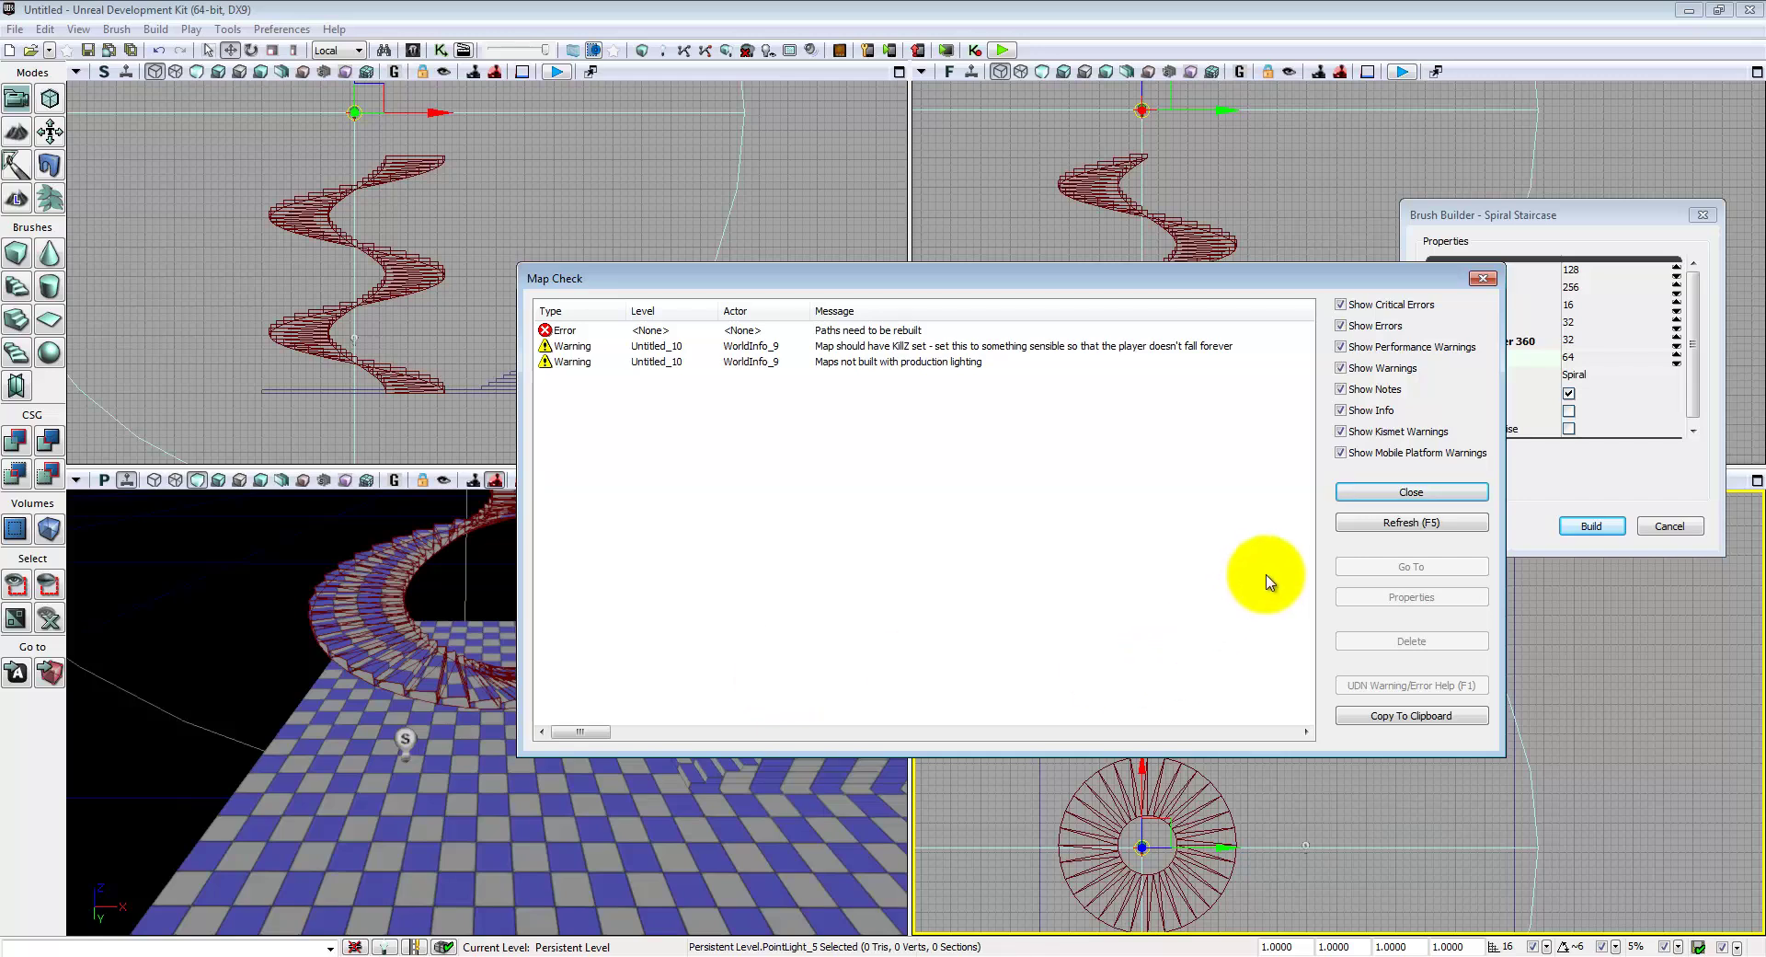
click(1463, 495)
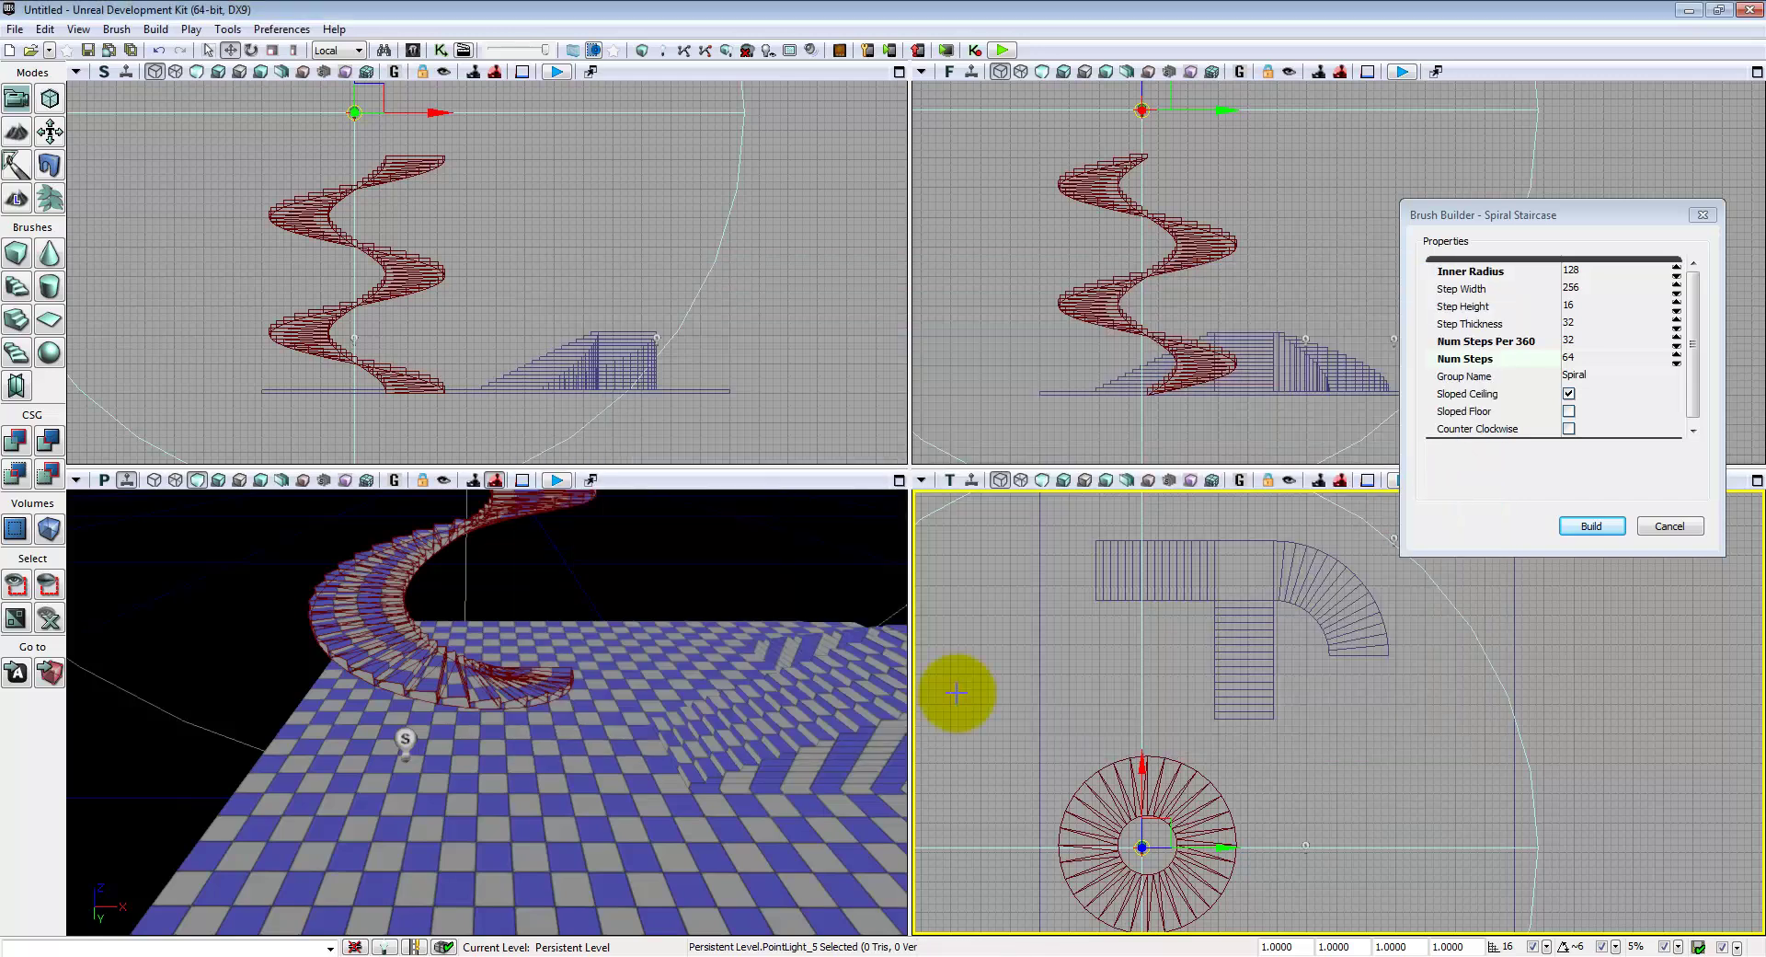
- Play the level from the open floor, walk around to inspect the curved and spiral staircases, and exit the preview
right_click(636, 839)
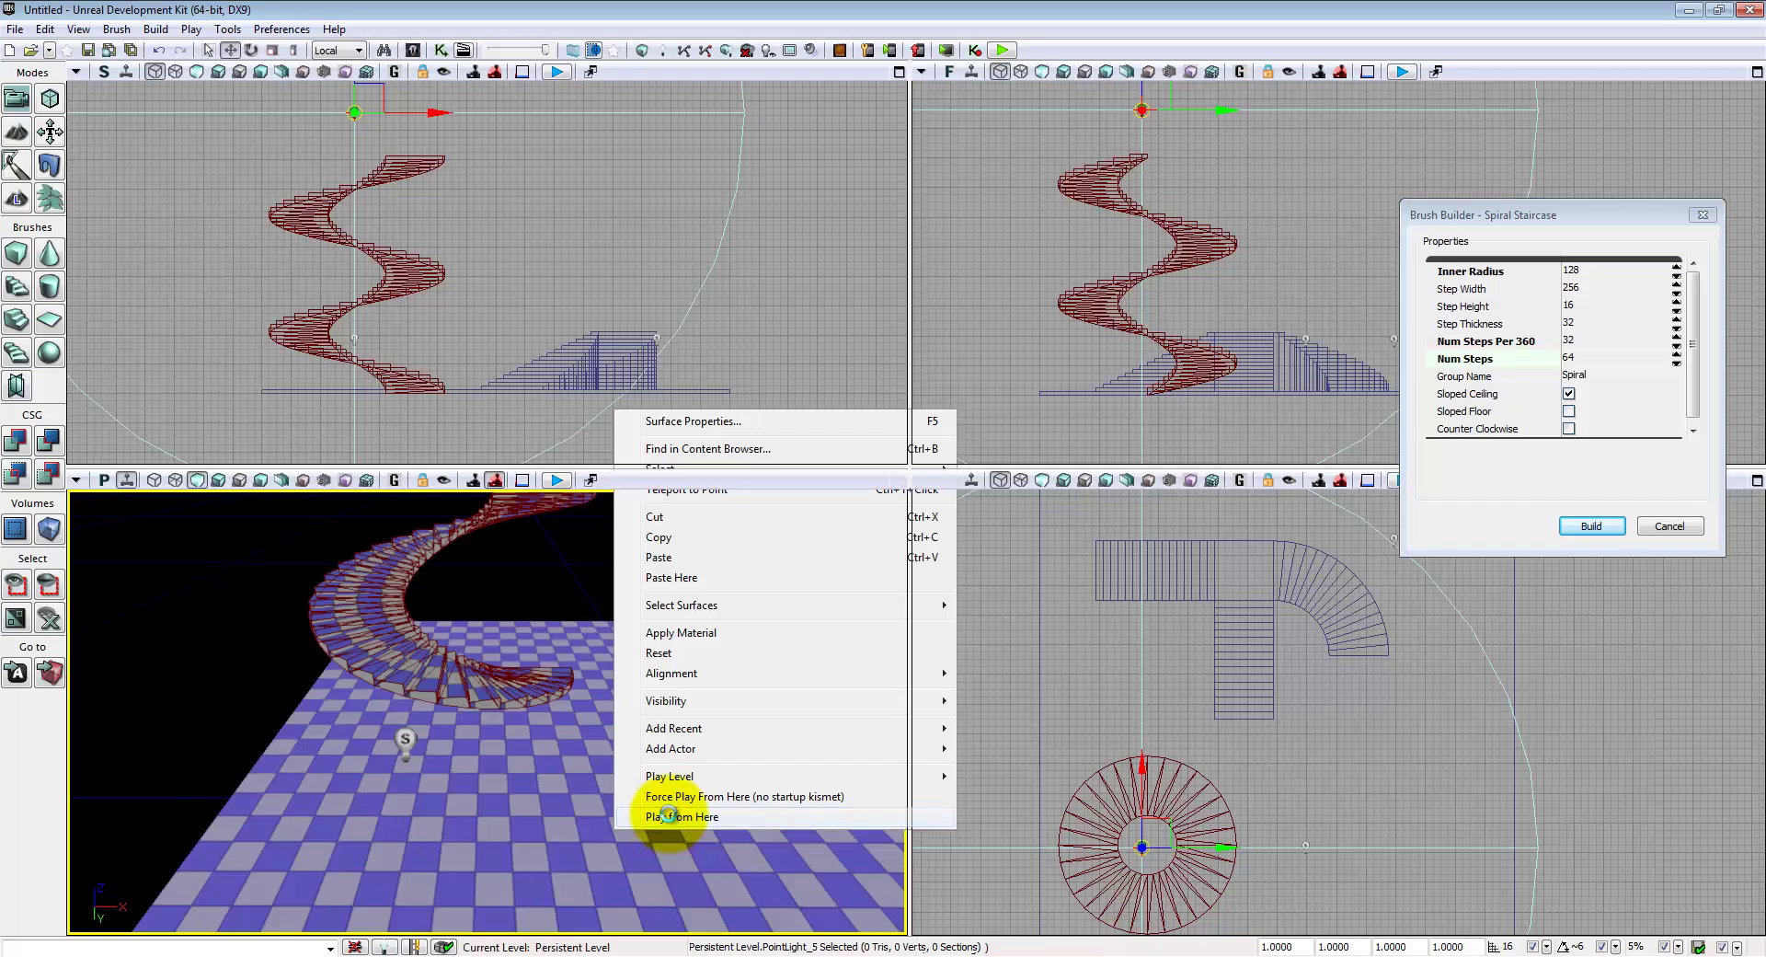
click(672, 817)
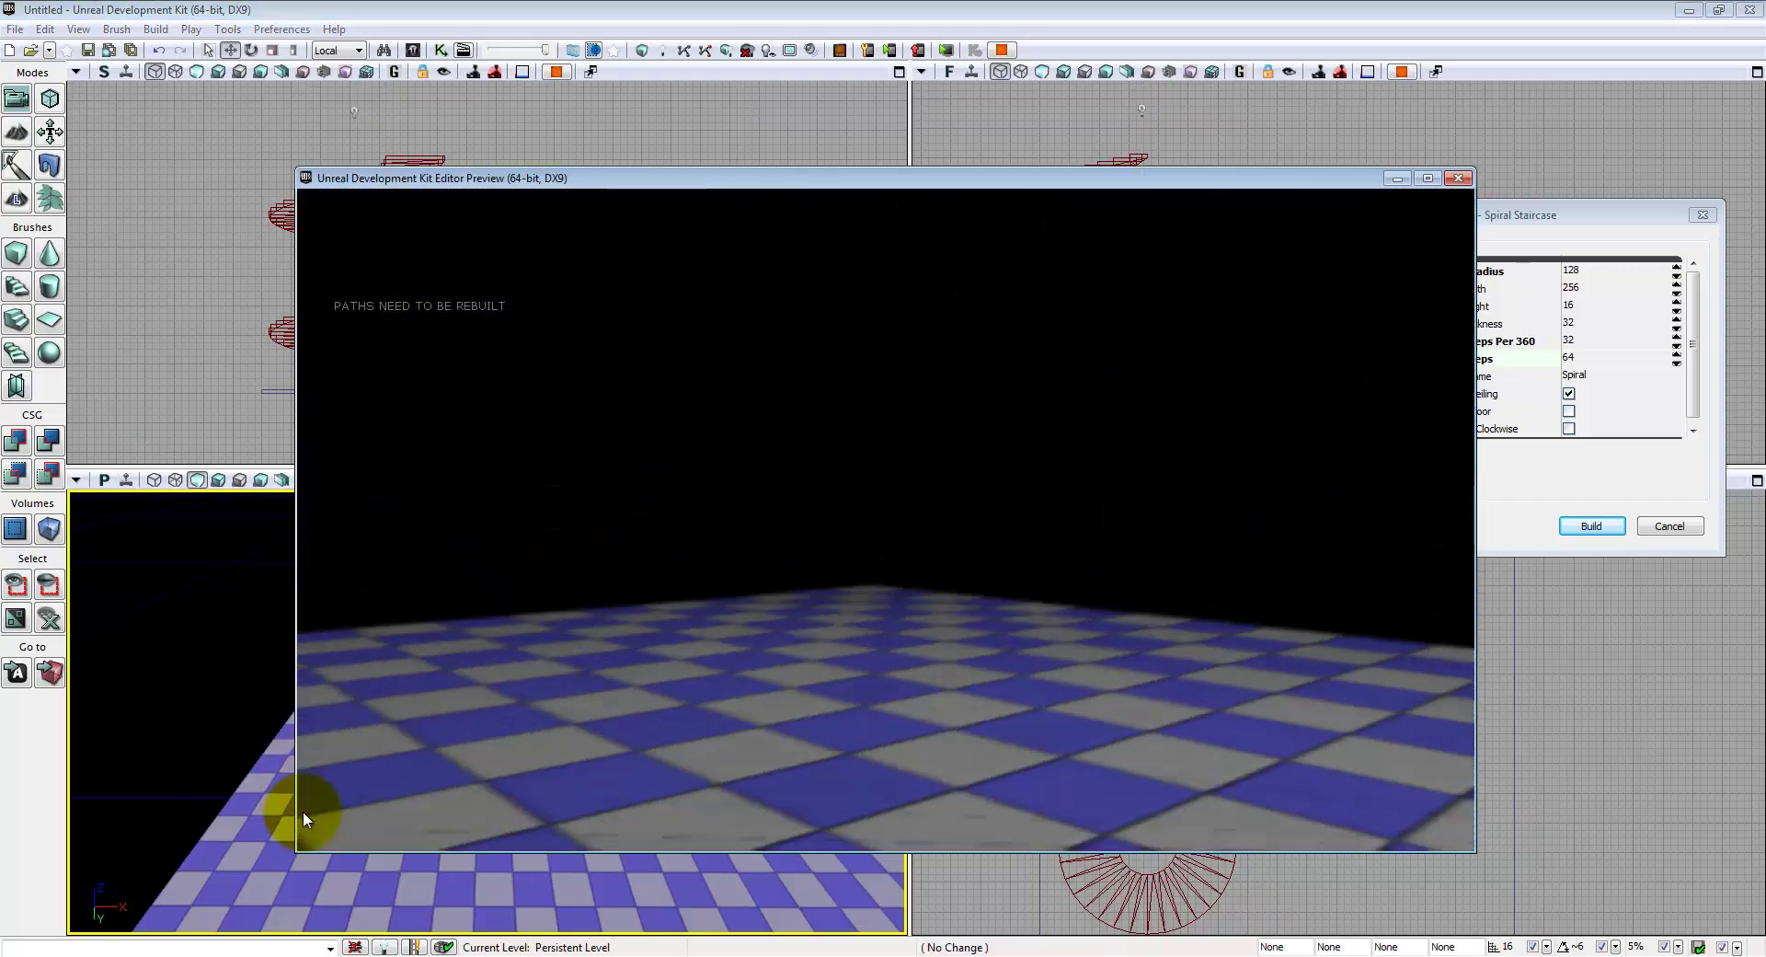
key(w)
key(w)
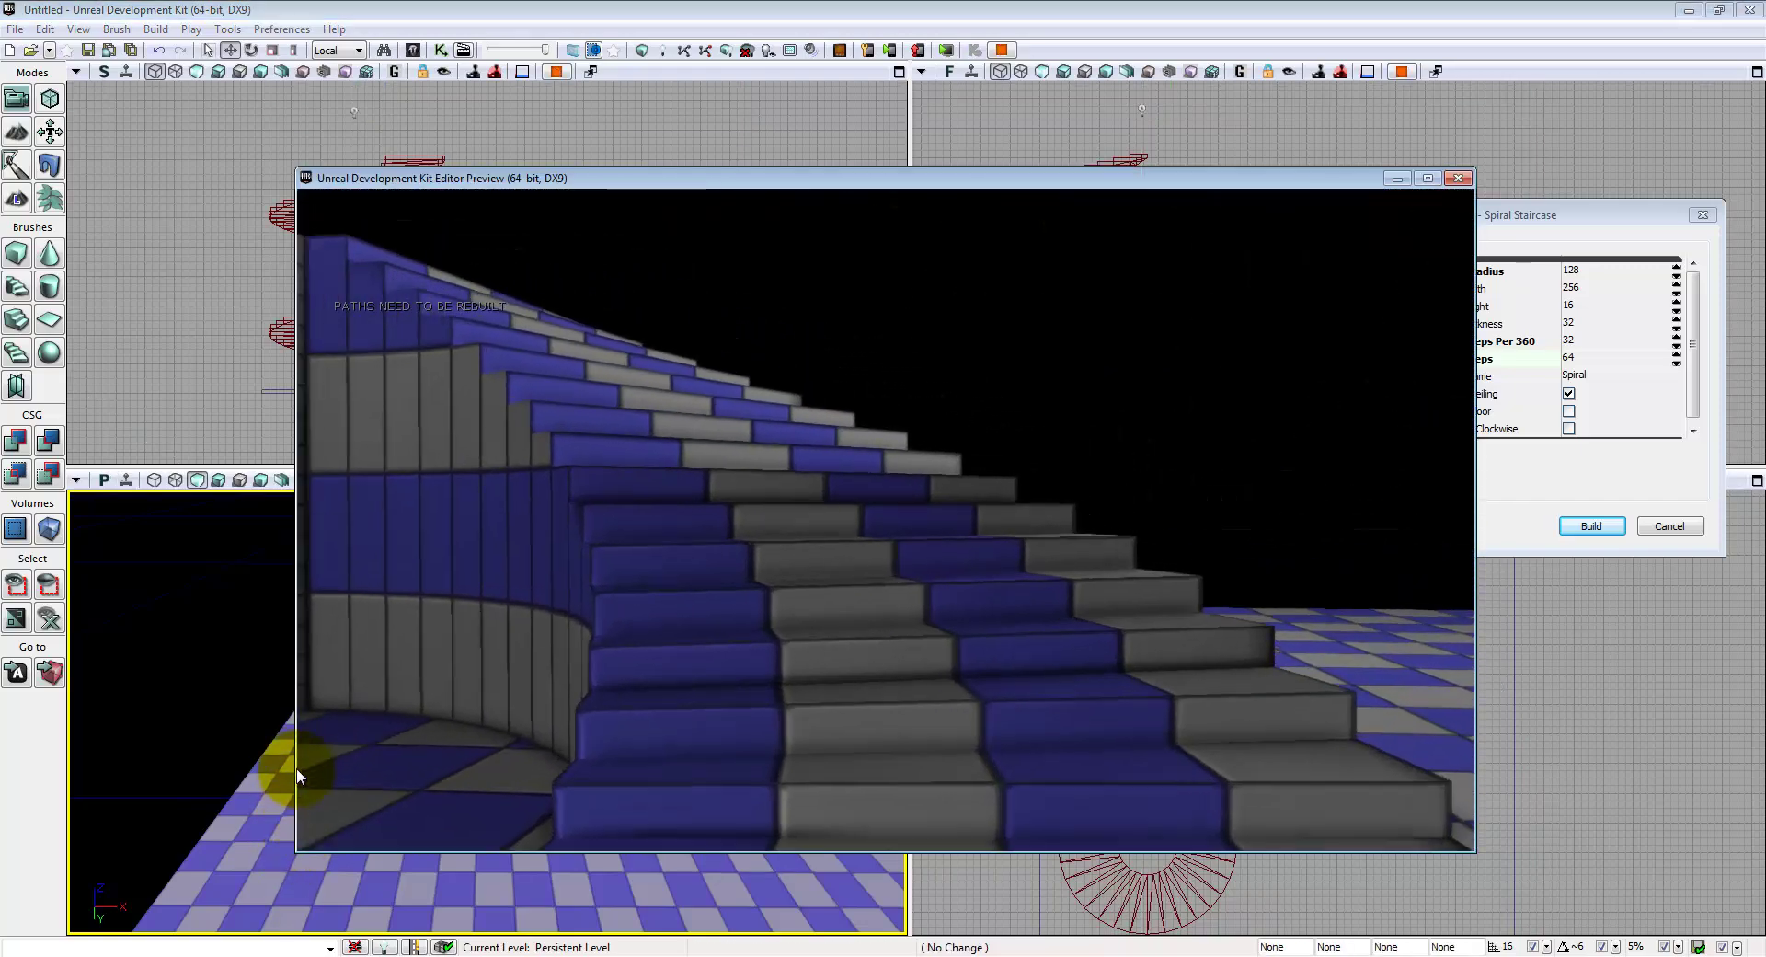
key(w)
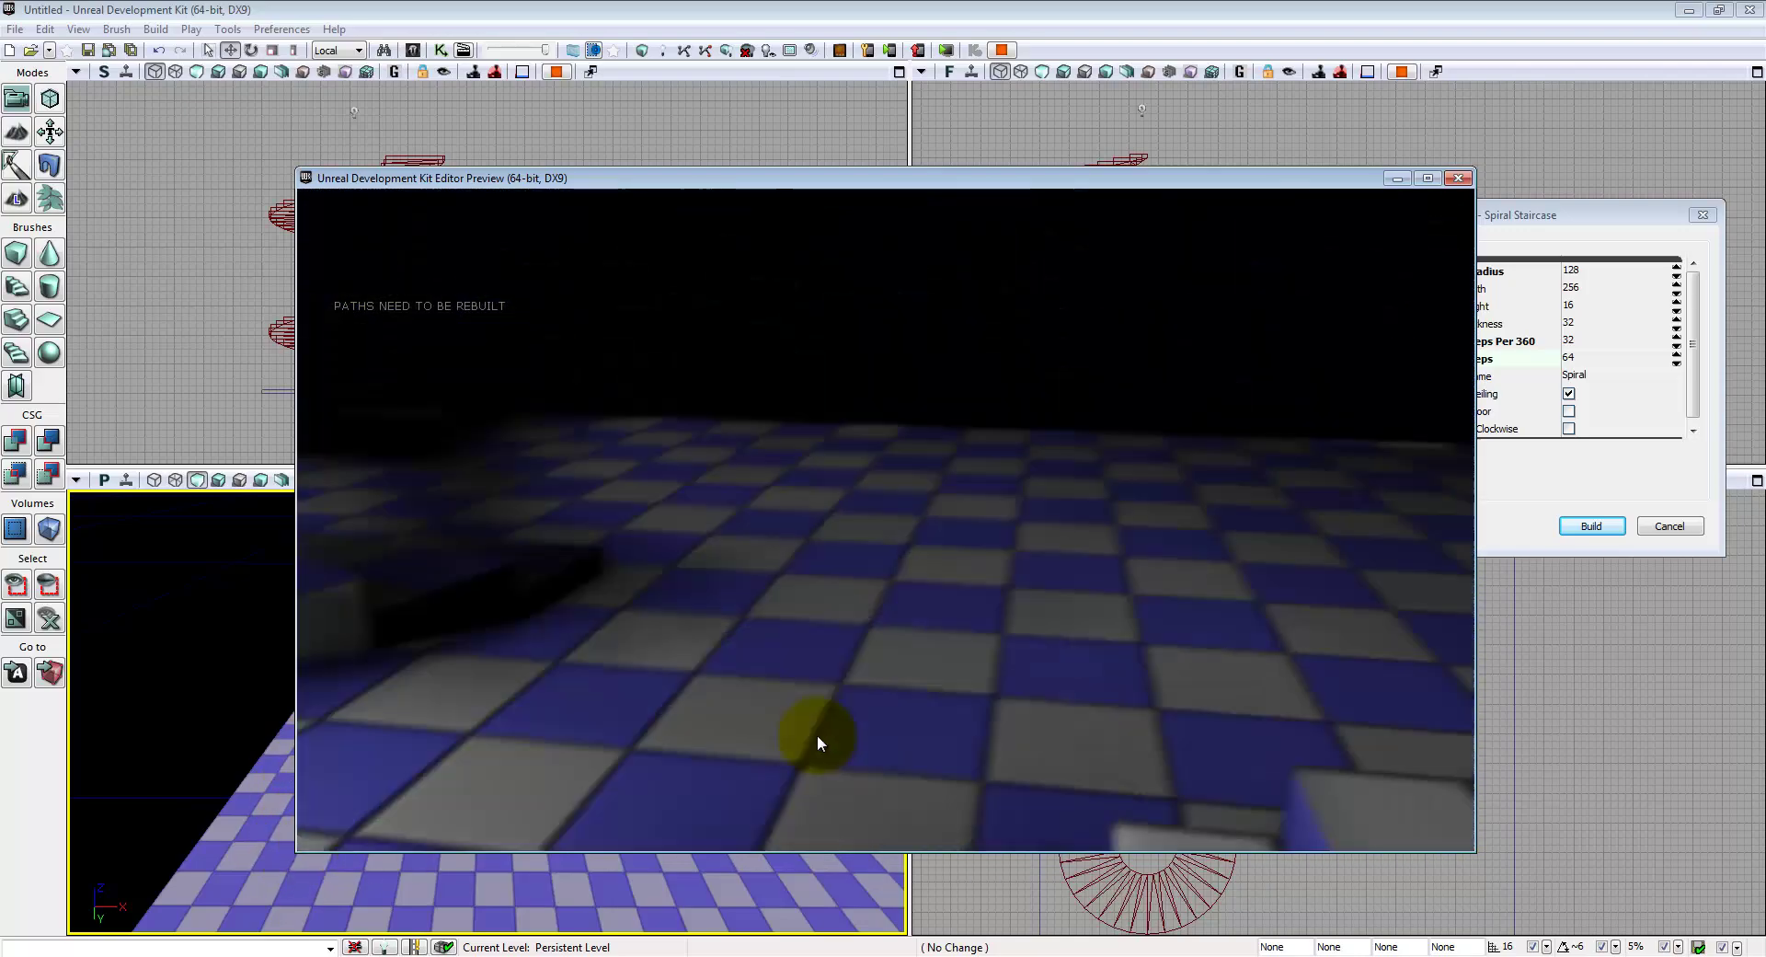
drag(817, 734, 1478, 851)
key(w)
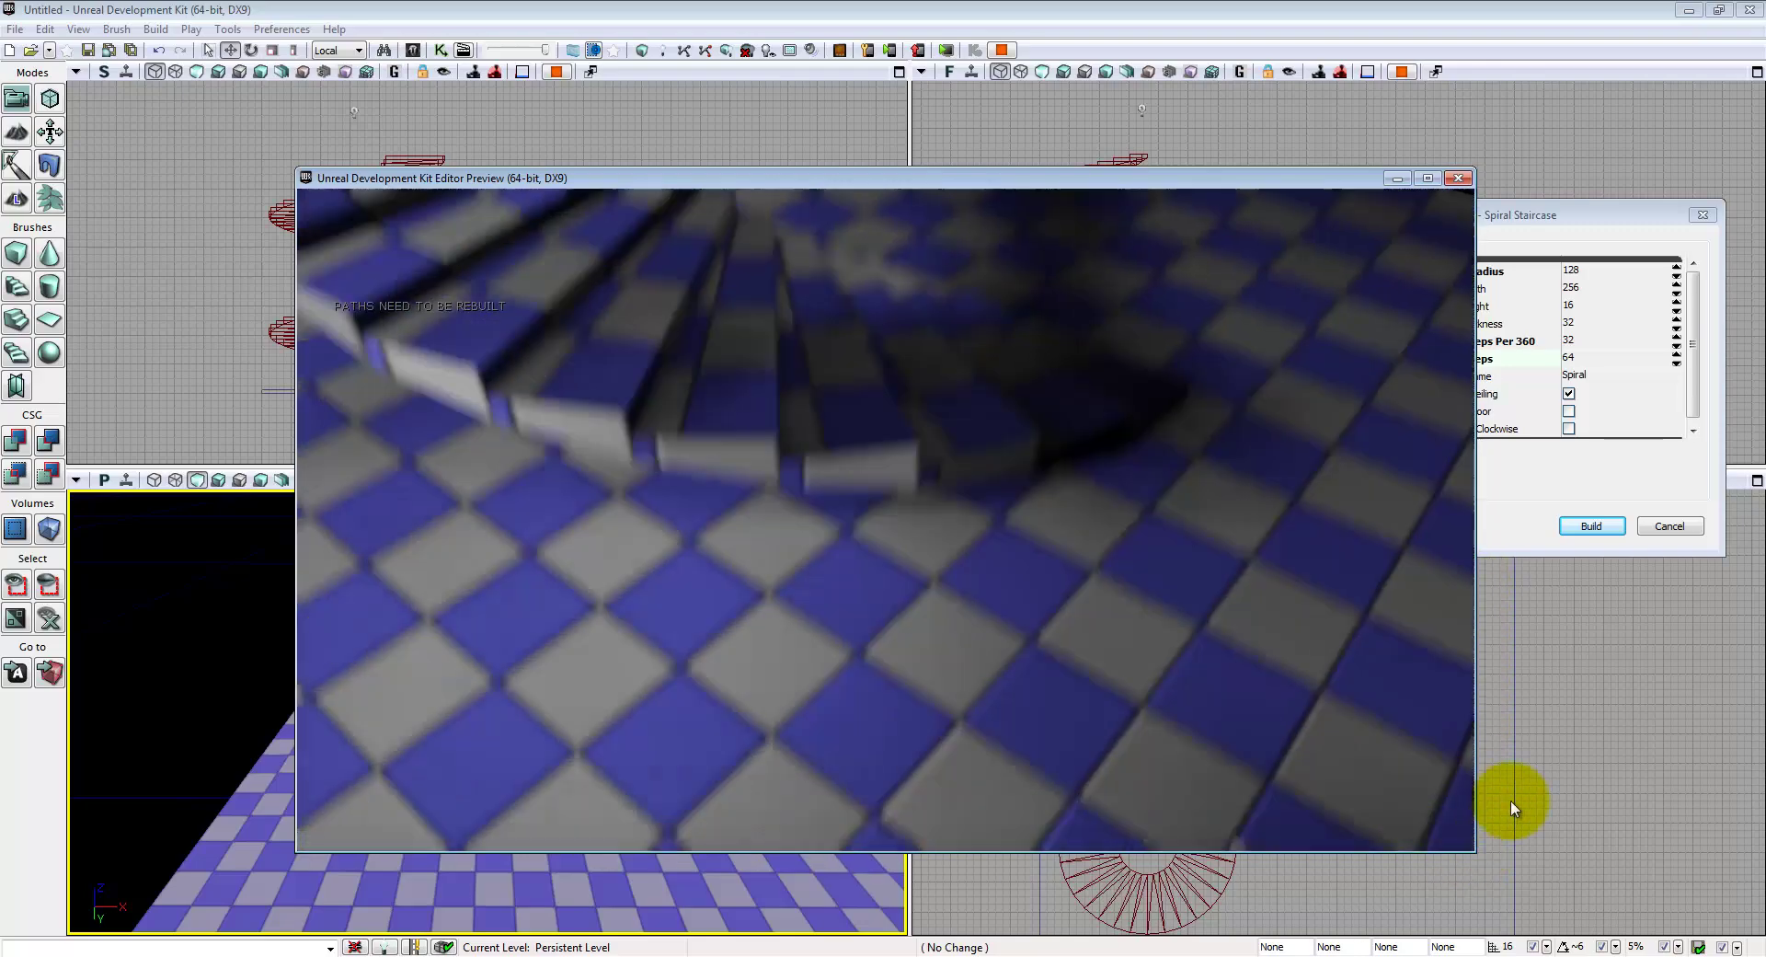
key(Escape)
key(Escape)
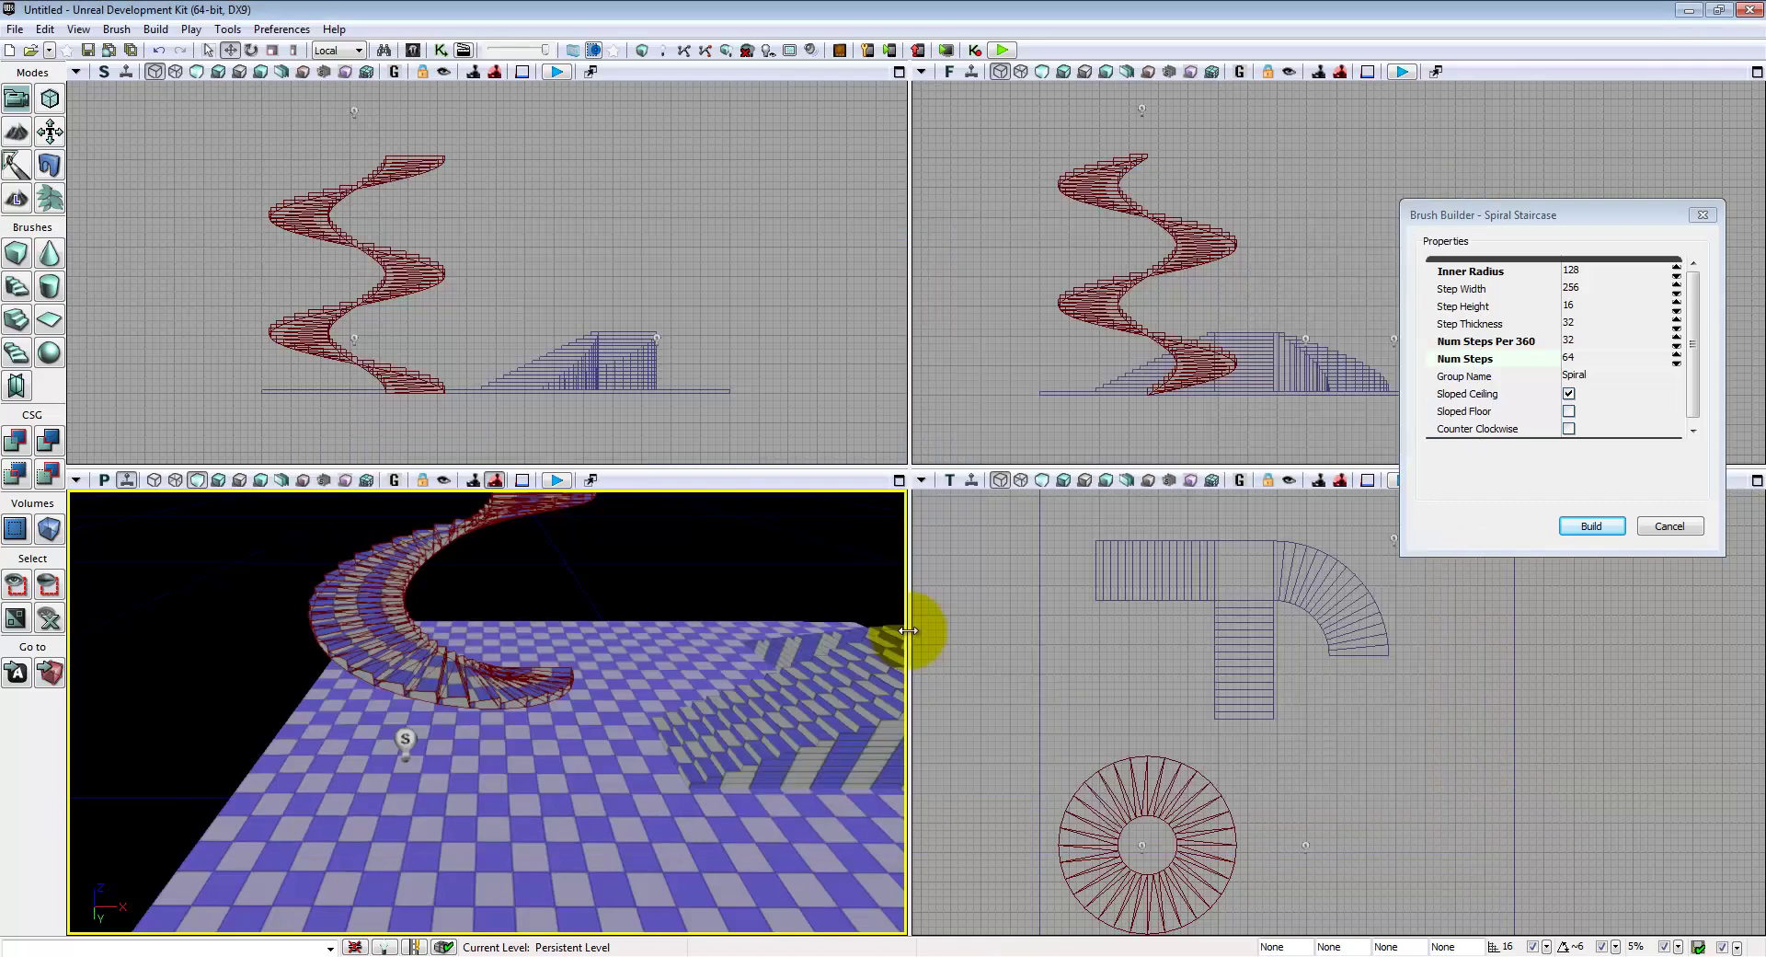